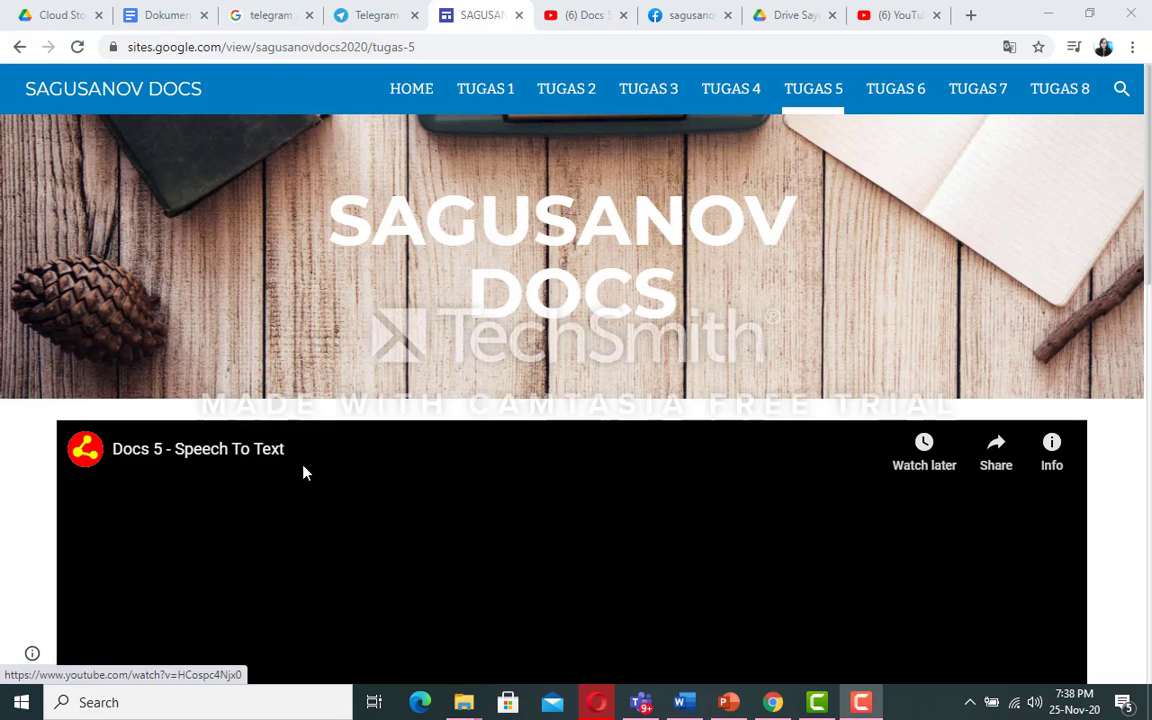
- Review the Tugas 5 assignment instructions and open the Docs 5 - Speech To Text video page
{"action": "scroll", "coordinate": [311, 472], "scroll_direction": "down", "scroll_amount": 2}
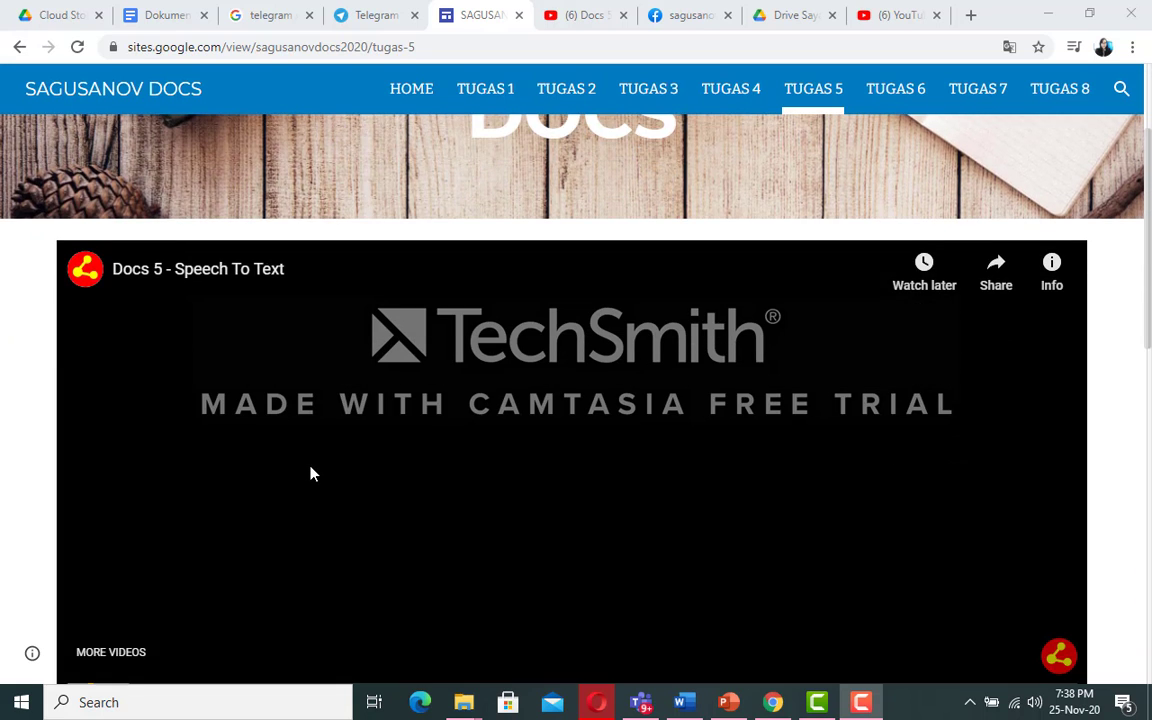
{"action": "scroll", "coordinate": [311, 472], "scroll_direction": "down", "scroll_amount": 5}
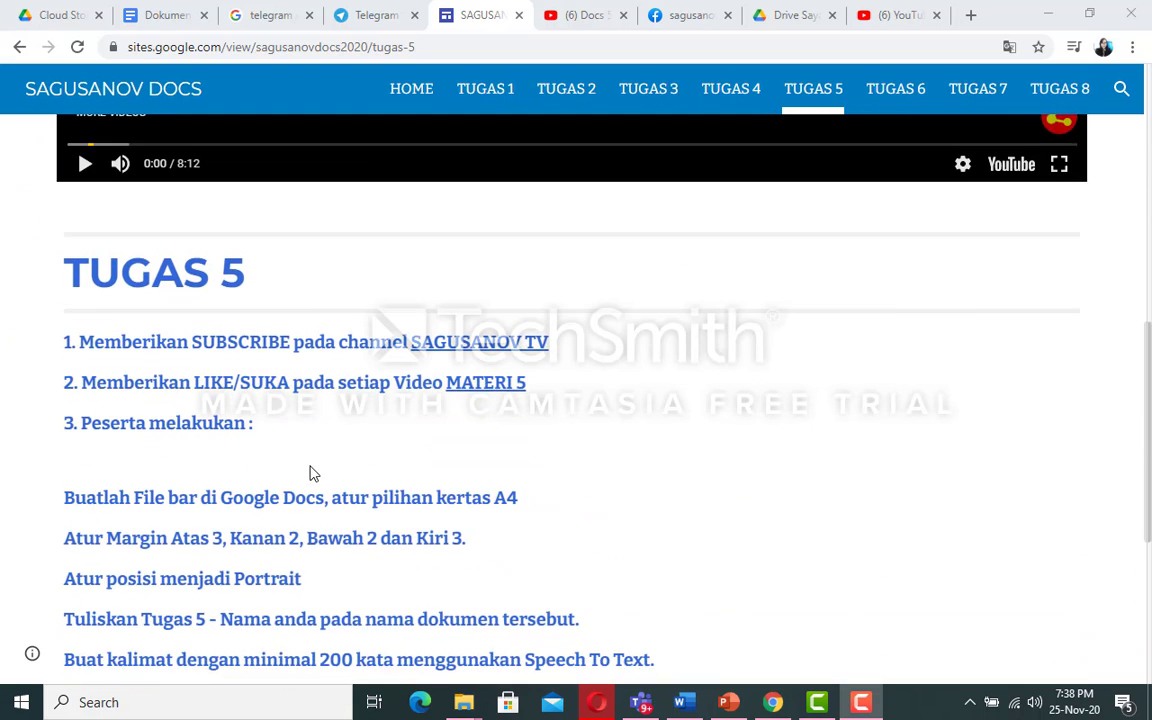
{"action": "scroll", "coordinate": [311, 472], "scroll_direction": "down", "scroll_amount": 1}
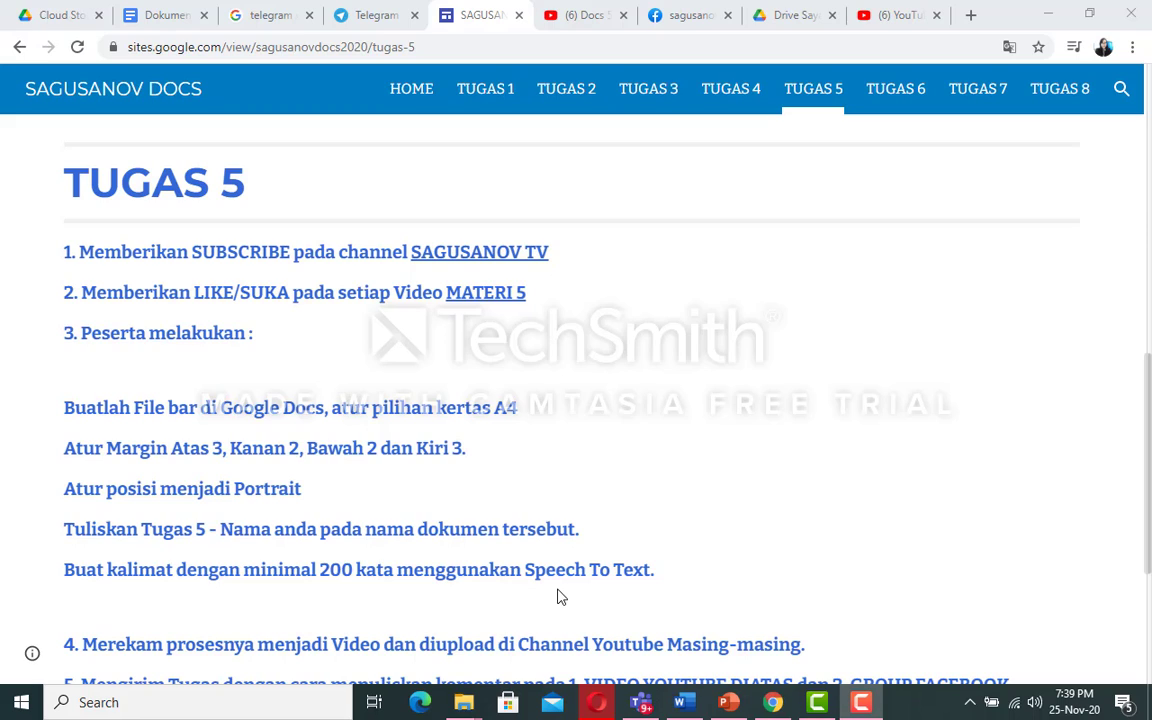
{"action": "left_click", "coordinate": [590, 18]}
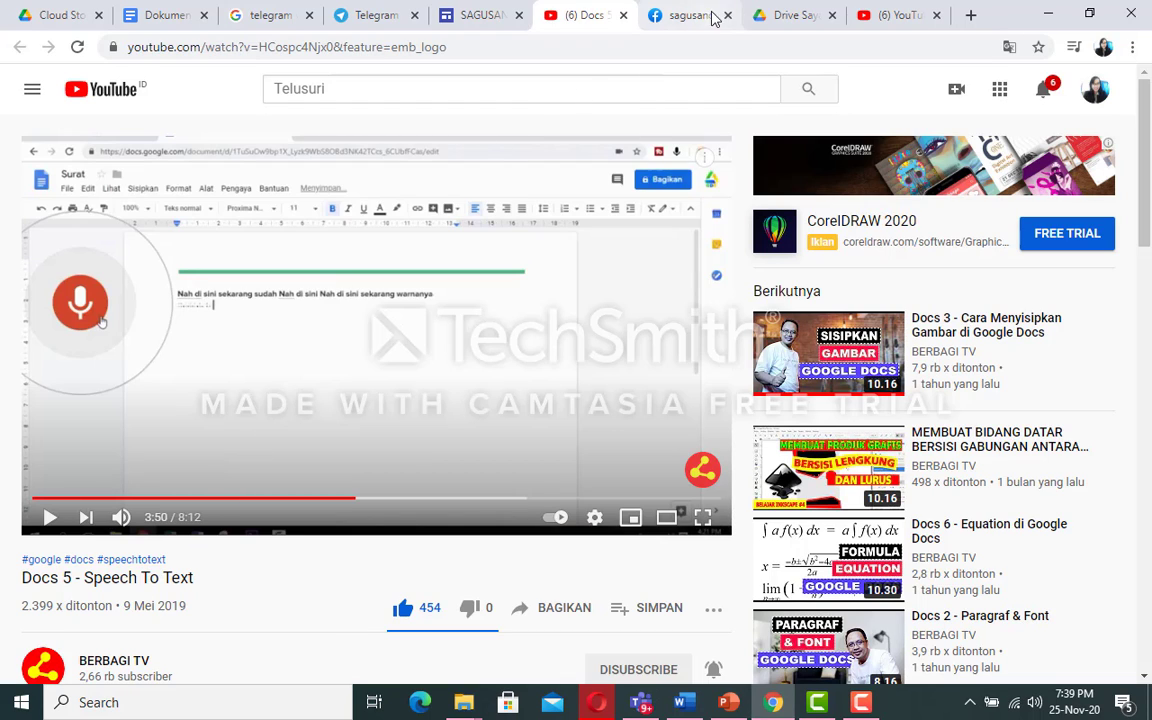
- In Google Drive, create a Google document from the Surat (Hijau daun mint) template and delete all its placeholder text
{"action": "left_click", "coordinate": [795, 17]}
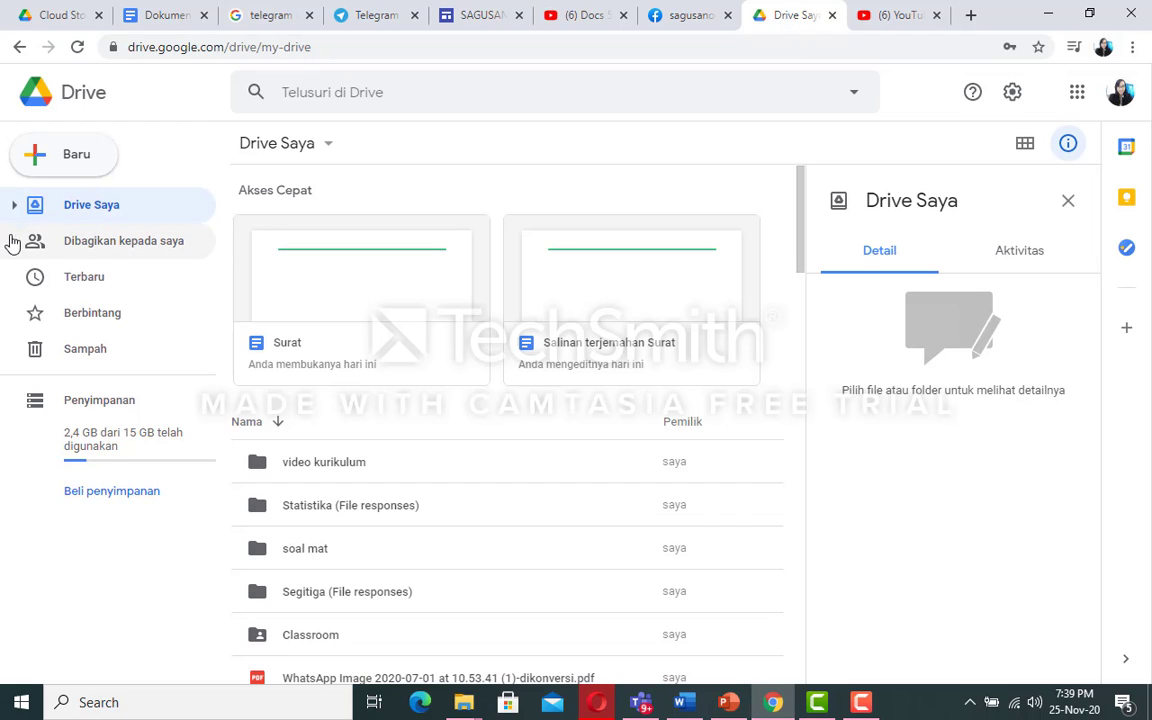
{"action": "left_click", "coordinate": [75, 152]}
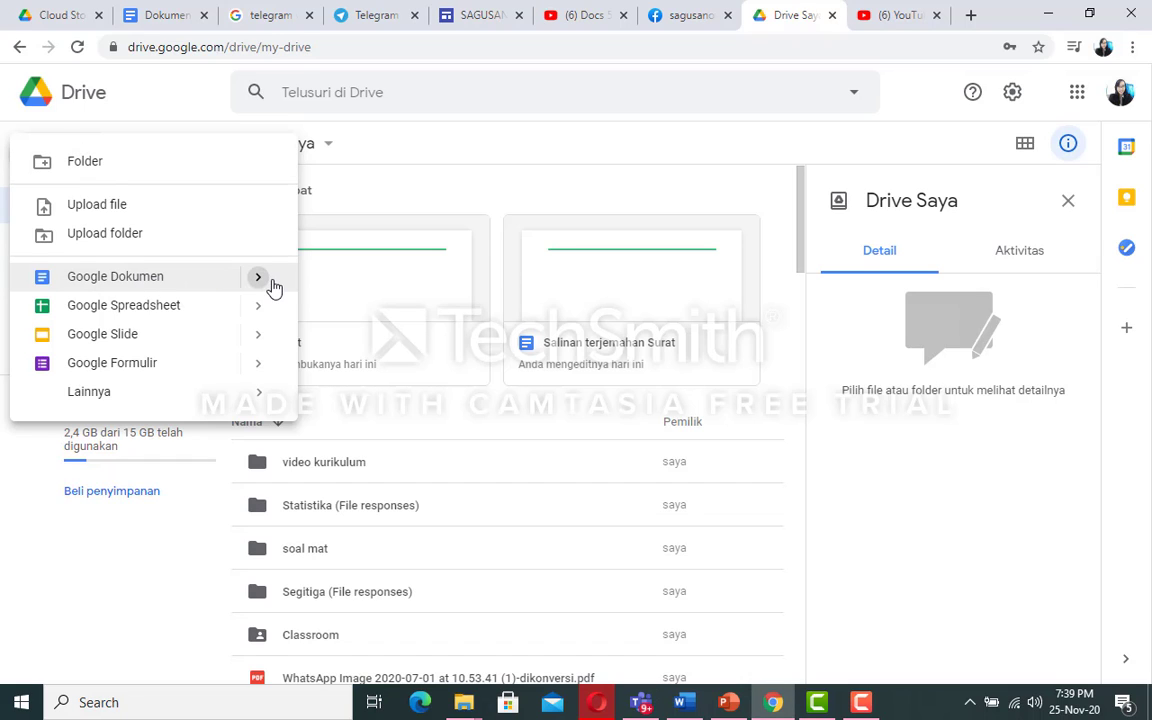
{"action": "mouse_move", "coordinate": [265, 284]}
{"action": "left_click", "coordinate": [405, 328]}
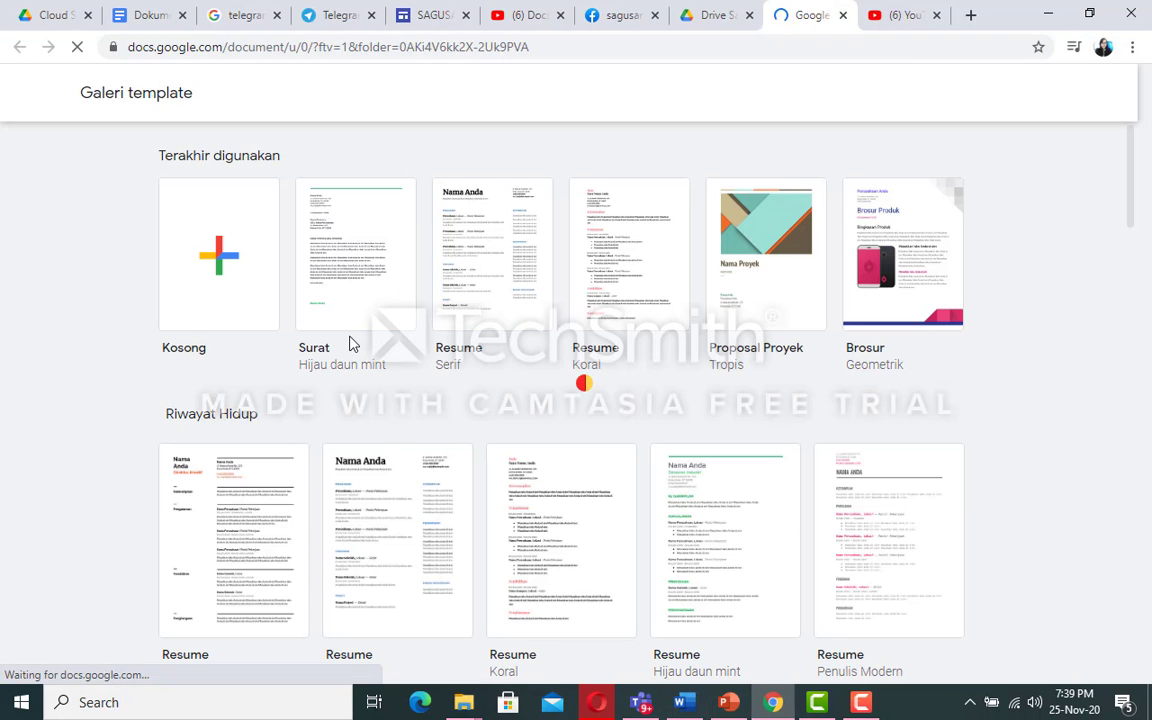
{"action": "left_click", "coordinate": [350, 320]}
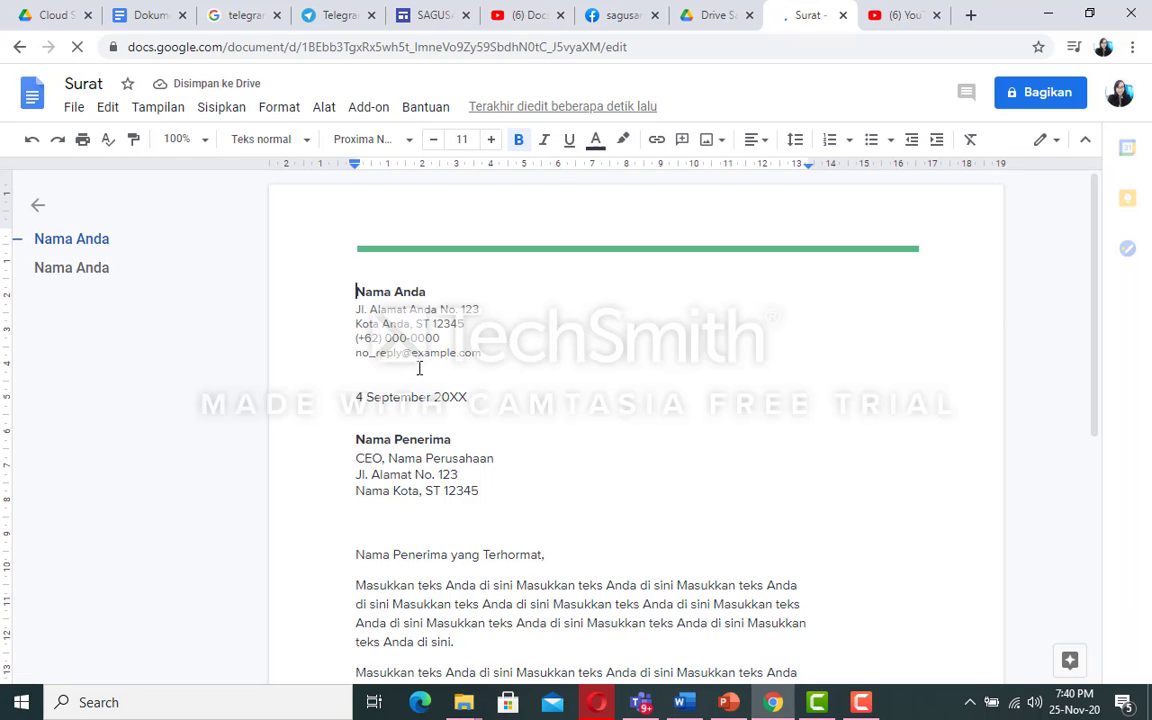
{"action": "key", "text": "ctrl+a"}
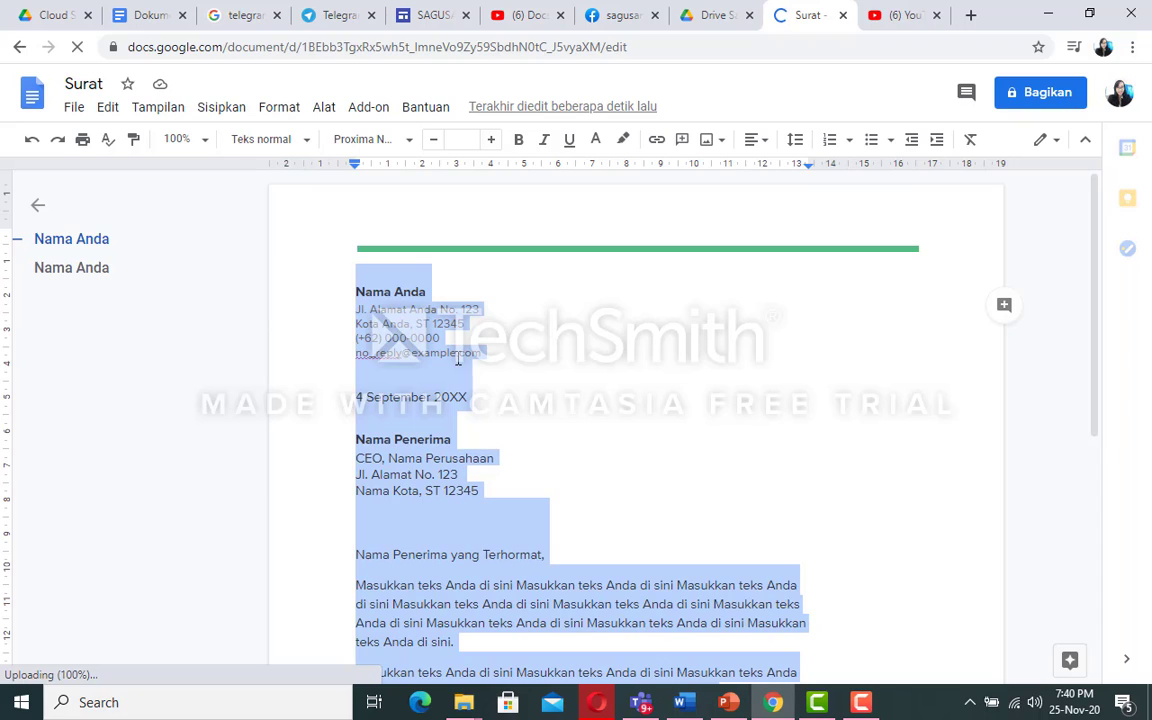
{"action": "key", "text": "BackSpace"}
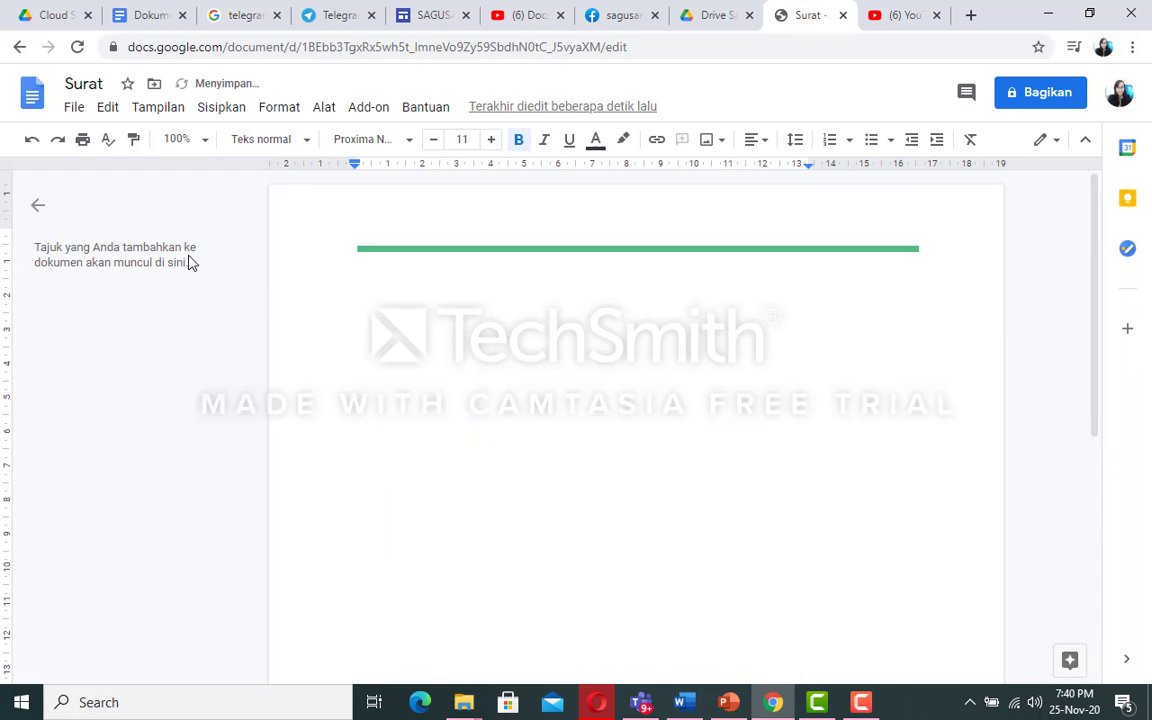
- Open the page setup and set the paper size to A4 (21,0 cm x 29,7 cm)
{"action": "left_click", "coordinate": [75, 108]}
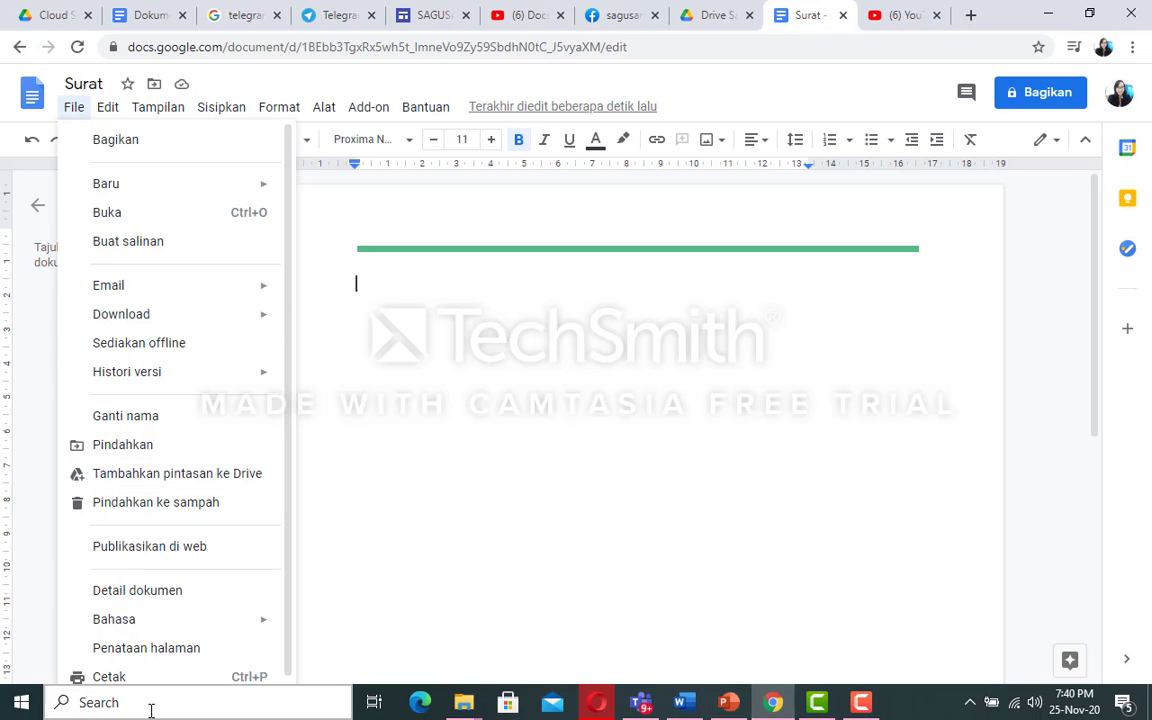
{"action": "left_click", "coordinate": [147, 648]}
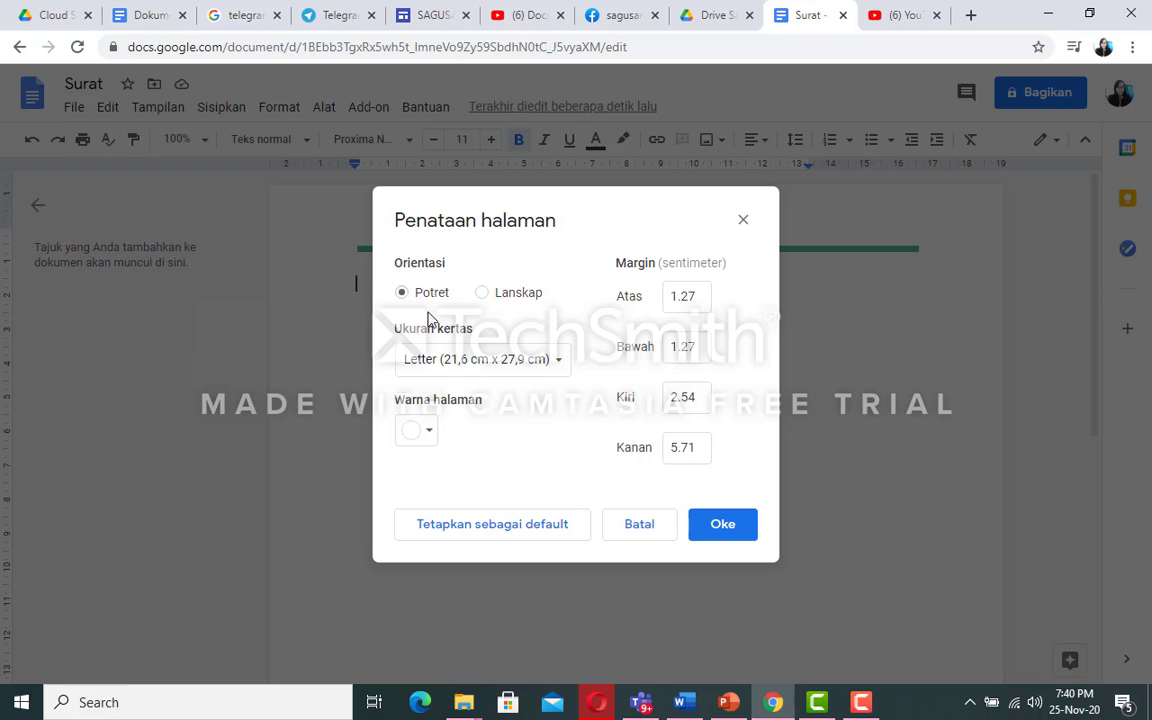
{"action": "left_click", "coordinate": [502, 355]}
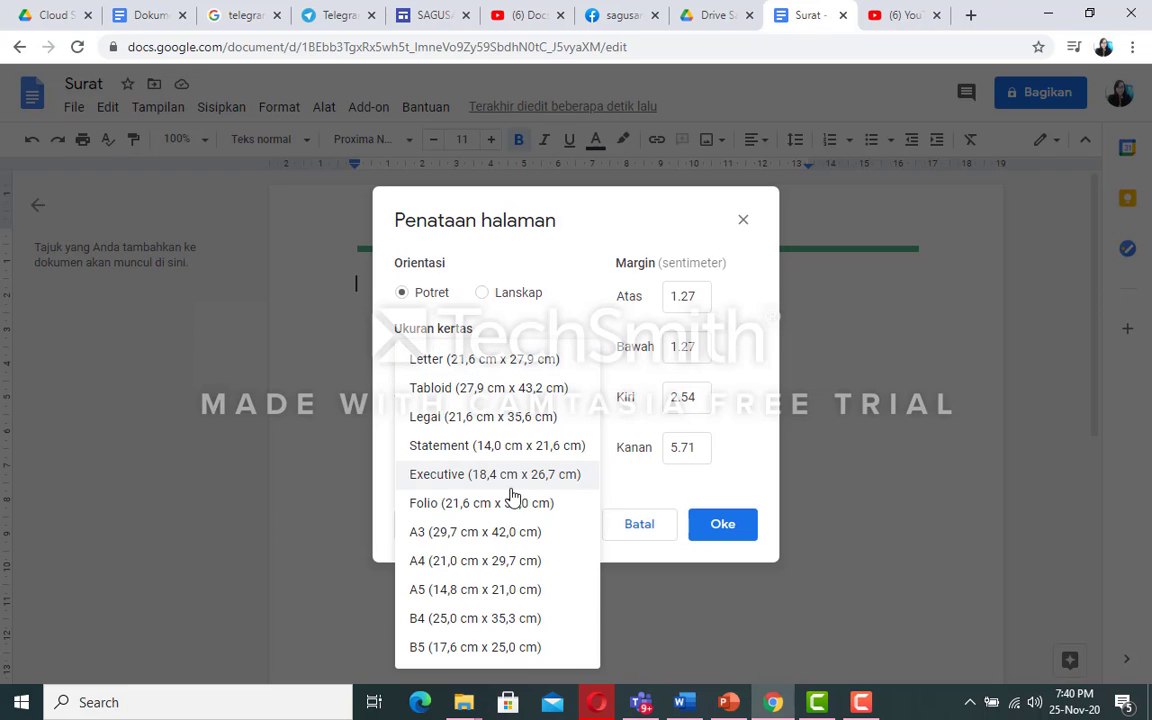
{"action": "left_click", "coordinate": [477, 563]}
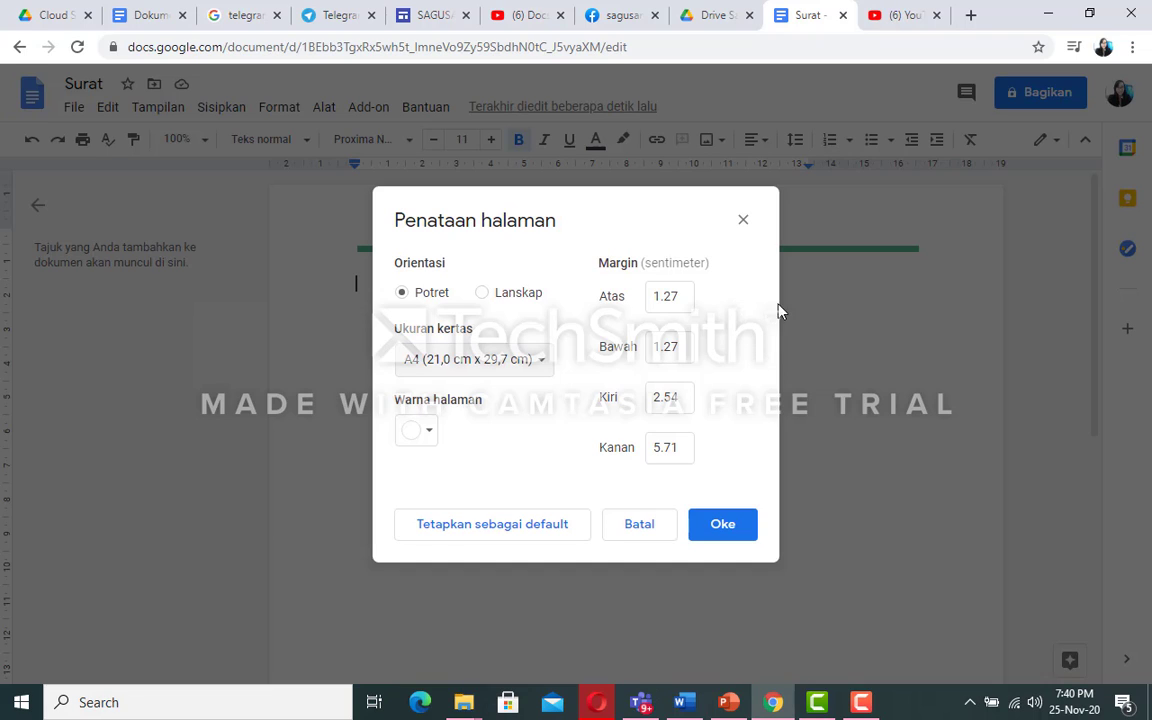
- Set the margins to 3 cm top, 2 cm bottom, 3 cm left and 2 cm right, save them as default and apply
{"action": "left_click", "coordinate": [691, 296]}
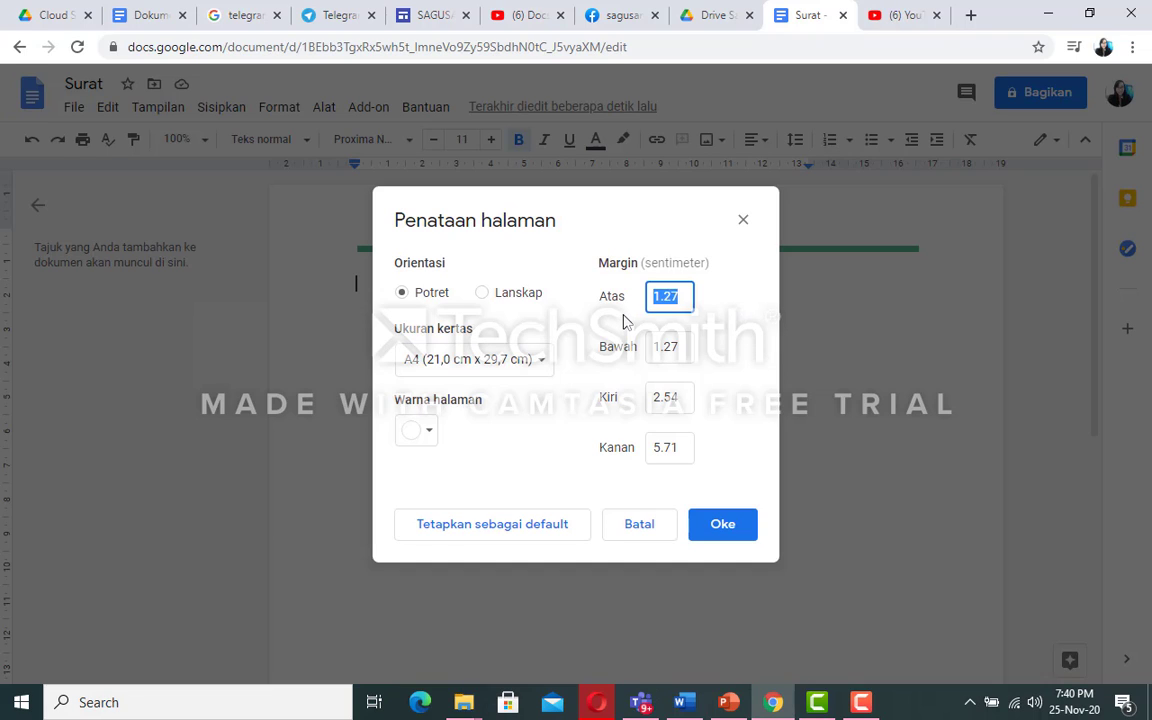
{"action": "type", "text": "3"}
{"action": "left_click", "coordinate": [648, 350]}
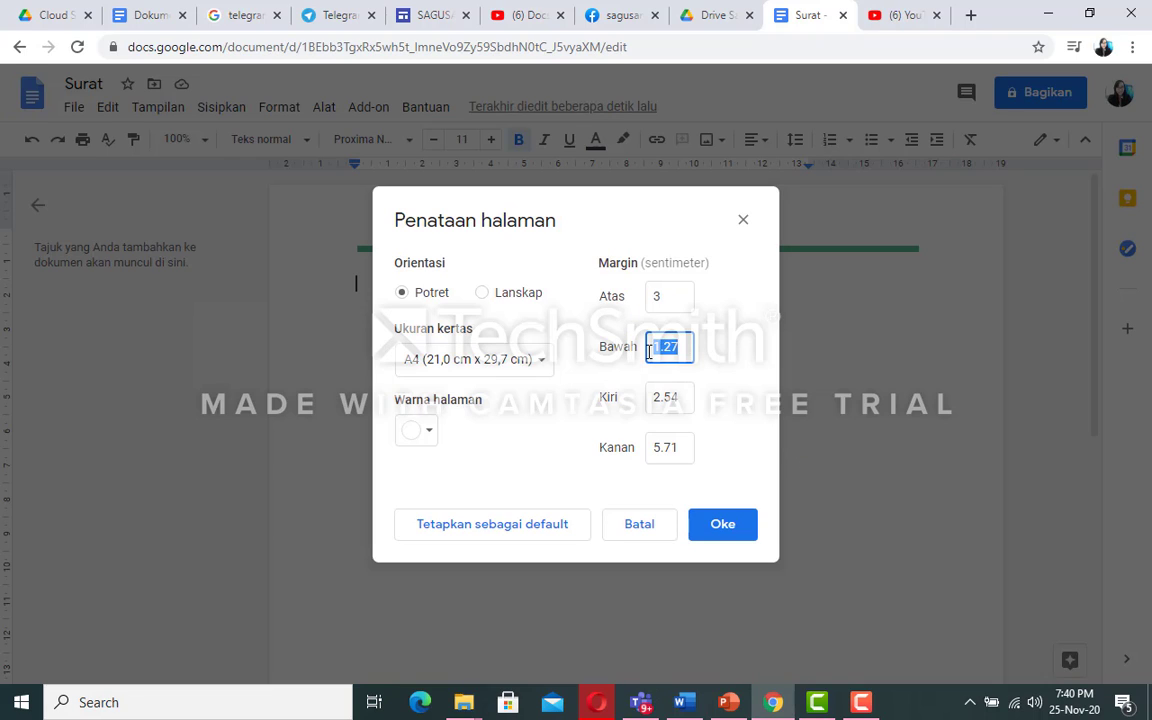
{"action": "type", "text": "2"}
{"action": "left_click", "coordinate": [686, 398]}
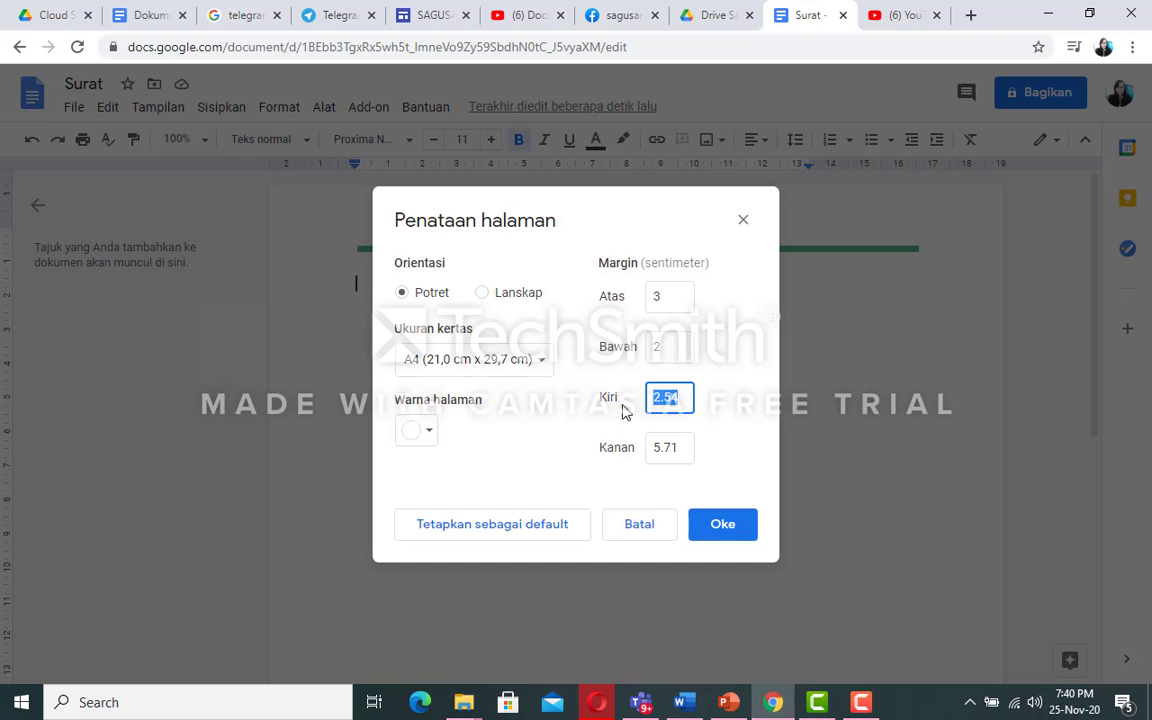
{"action": "type", "text": "3"}
{"action": "left_click", "coordinate": [670, 448]}
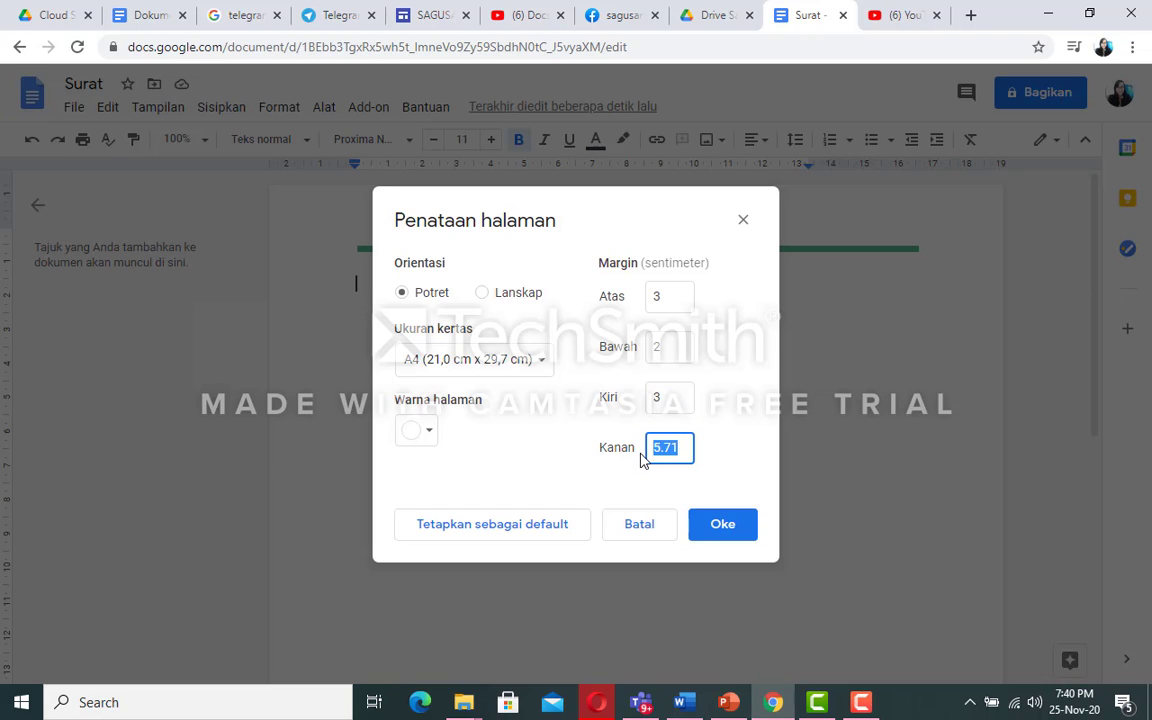
{"action": "type", "text": "2"}
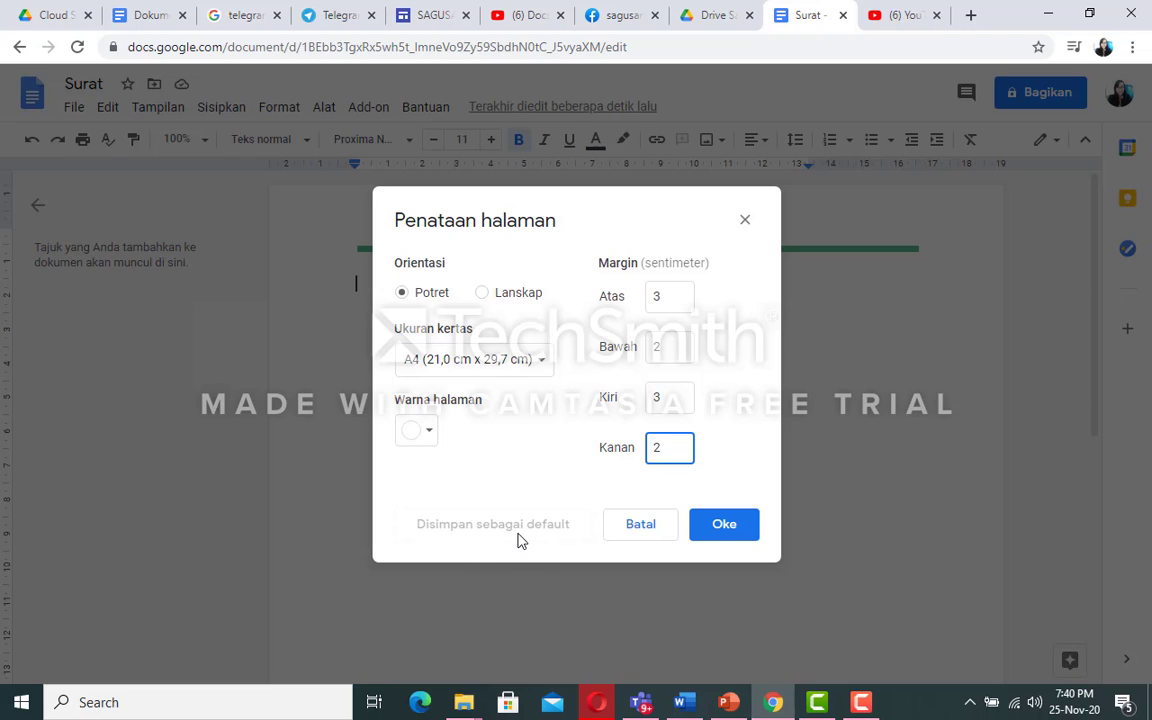
{"action": "left_click", "coordinate": [727, 532]}
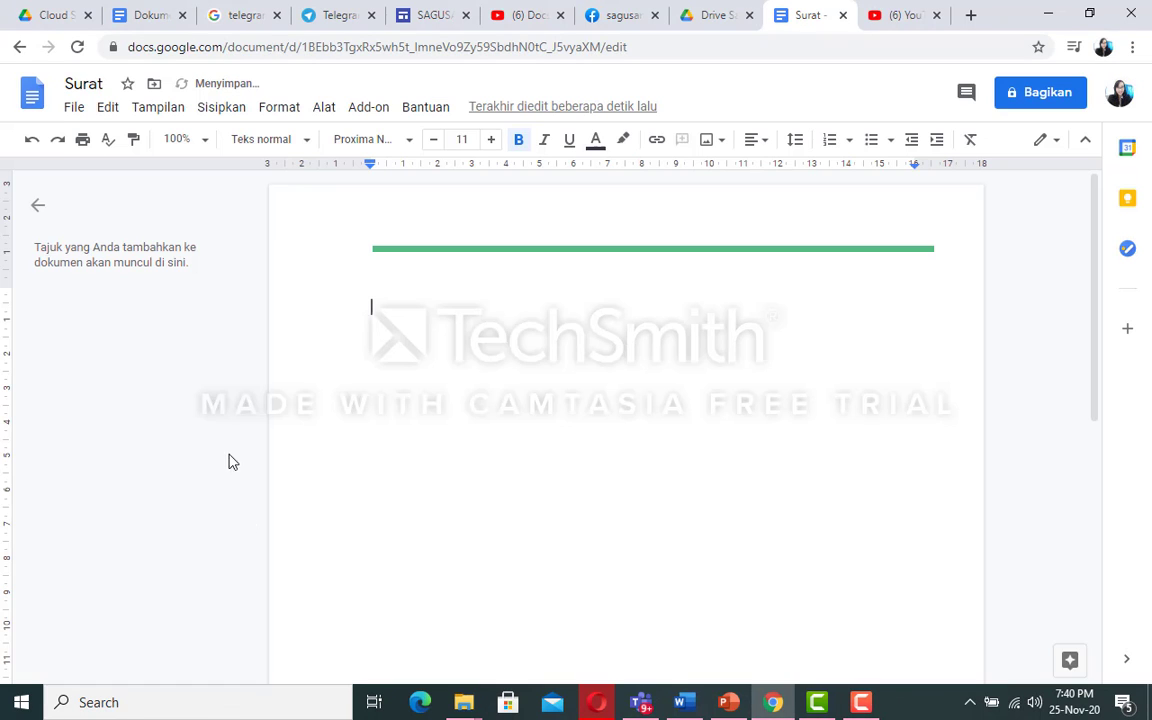
- Dictate the "Peringatan saat pengendaraan" text with voice typing in Bahasa Indonesia, allowing microphone access, and stop the dictation
{"action": "left_click", "coordinate": [323, 110]}
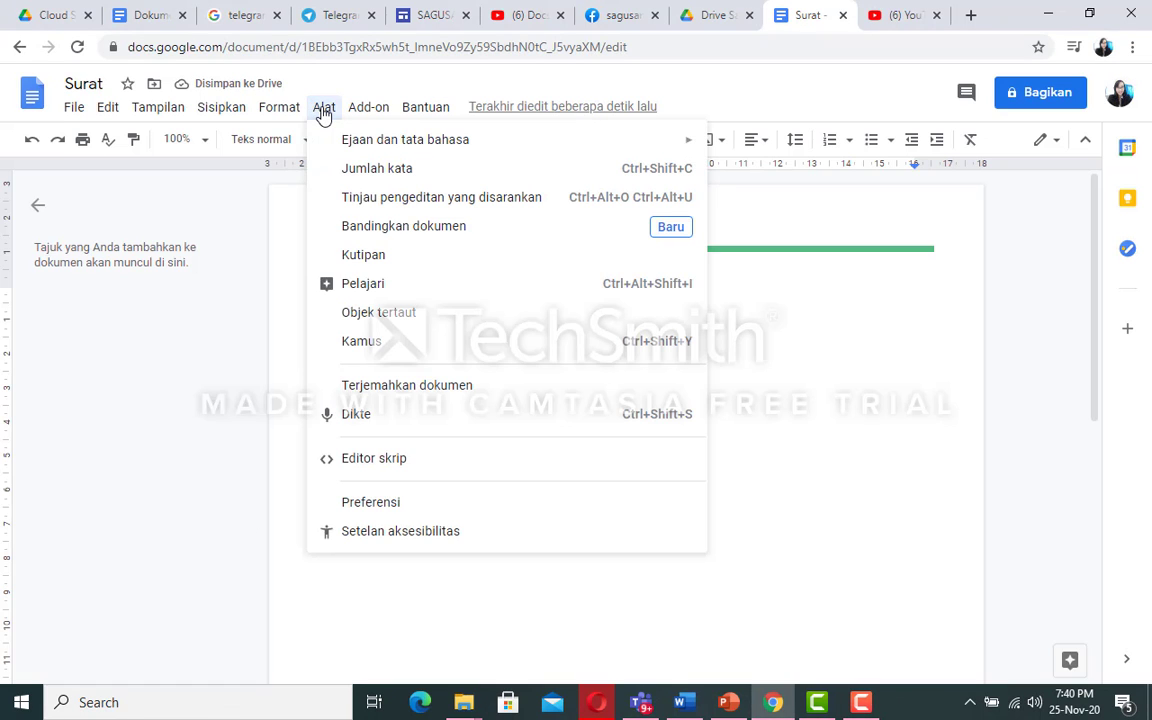
{"action": "left_click", "coordinate": [360, 424]}
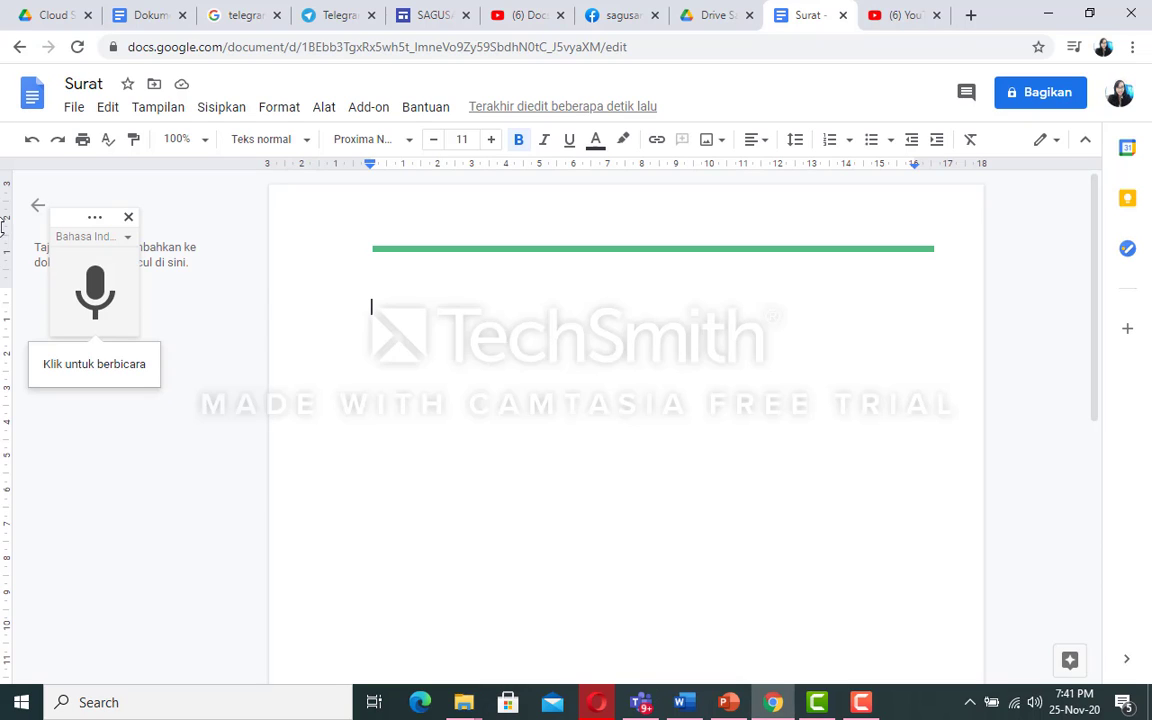
{"action": "left_click", "coordinate": [96, 307]}
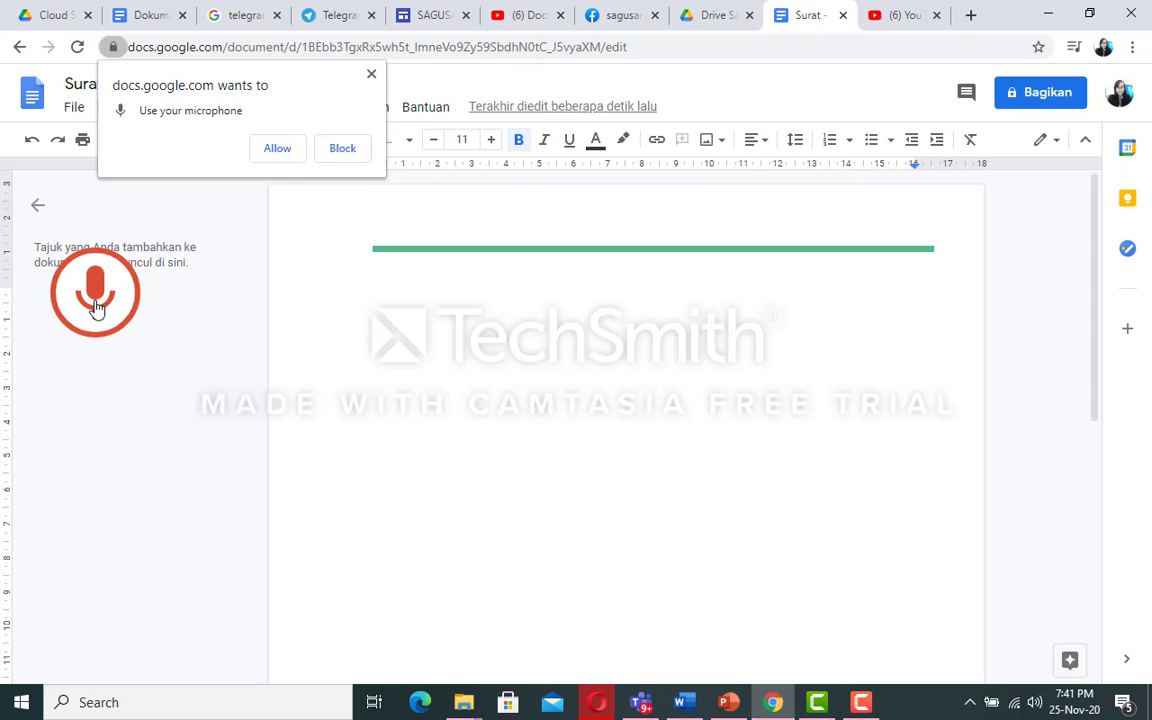
{"action": "left_click", "coordinate": [277, 148]}
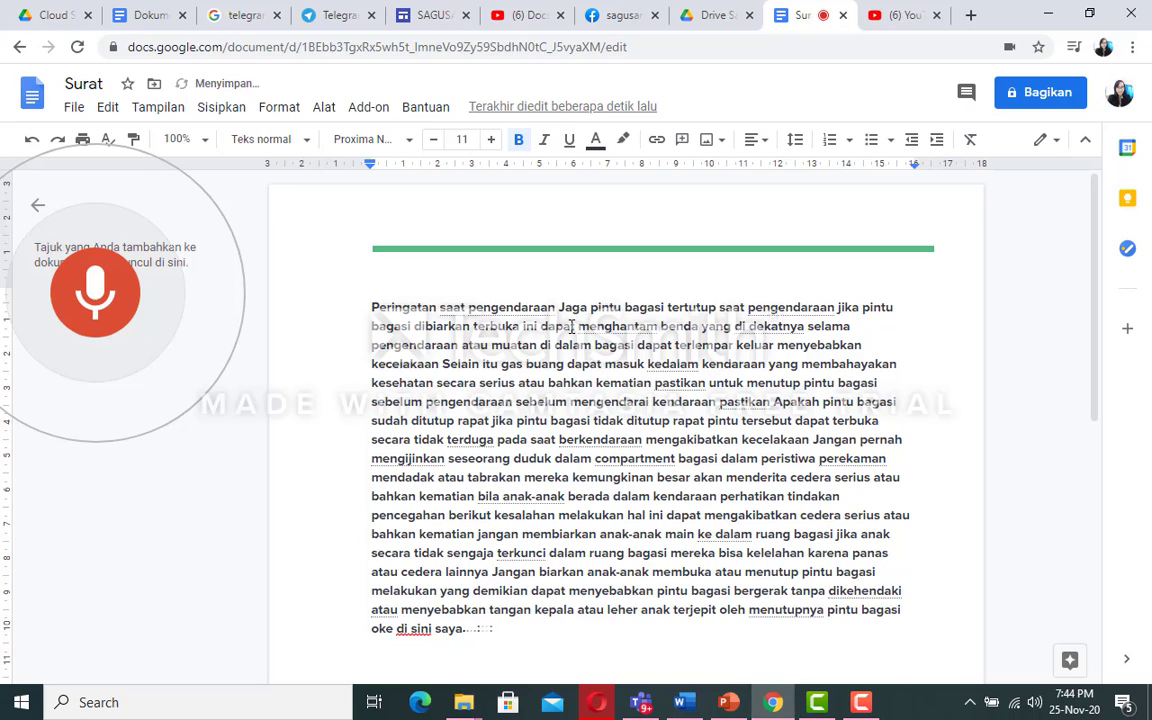
{"action": "left_click", "coordinate": [108, 316]}
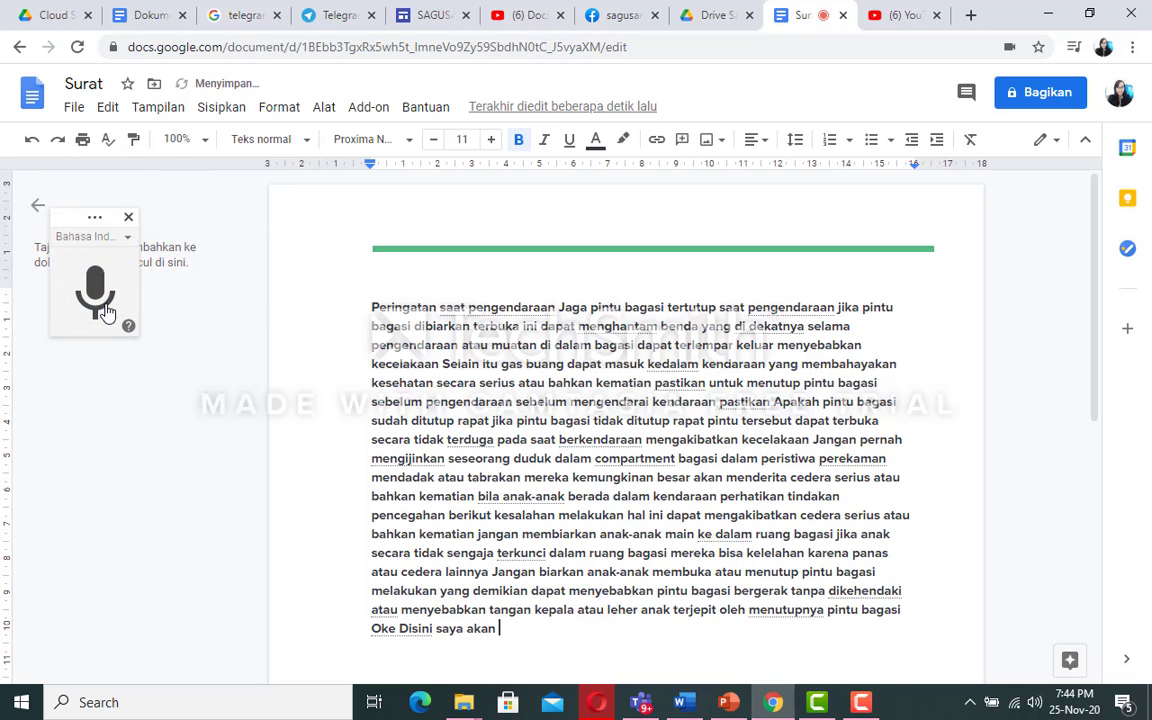
- Delete the stray dictated words "Oke Disini saya akan" at the end of the text
{"action": "key", "text": "BackSpace"}
{"action": "key", "text": "BackSpace"}
{"action": "key", "text": "BackSpace"}
{"action": "key", "text": "BackSpace"}
{"action": "key", "text": "BackSpace"}
{"action": "key", "text": "BackSpace"}
{"action": "key", "text": "BackSpace"}
{"action": "key", "text": "BackSpace"}
{"action": "key", "text": "BackSpace"}
{"action": "key", "text": "BackSpace"}
{"action": "key", "text": "BackSpace"}
{"action": "key", "text": "BackSpace"}
{"action": "key", "text": "BackSpace"}
{"action": "key", "text": "BackSpace"}
{"action": "key", "text": "BackSpace"}
{"action": "key", "text": "BackSpace"}
{"action": "key", "text": "BackSpace"}
{"action": "key", "text": "BackSpace"}
{"action": "key", "text": "BackSpace"}
{"action": "key", "text": "BackSpace"}
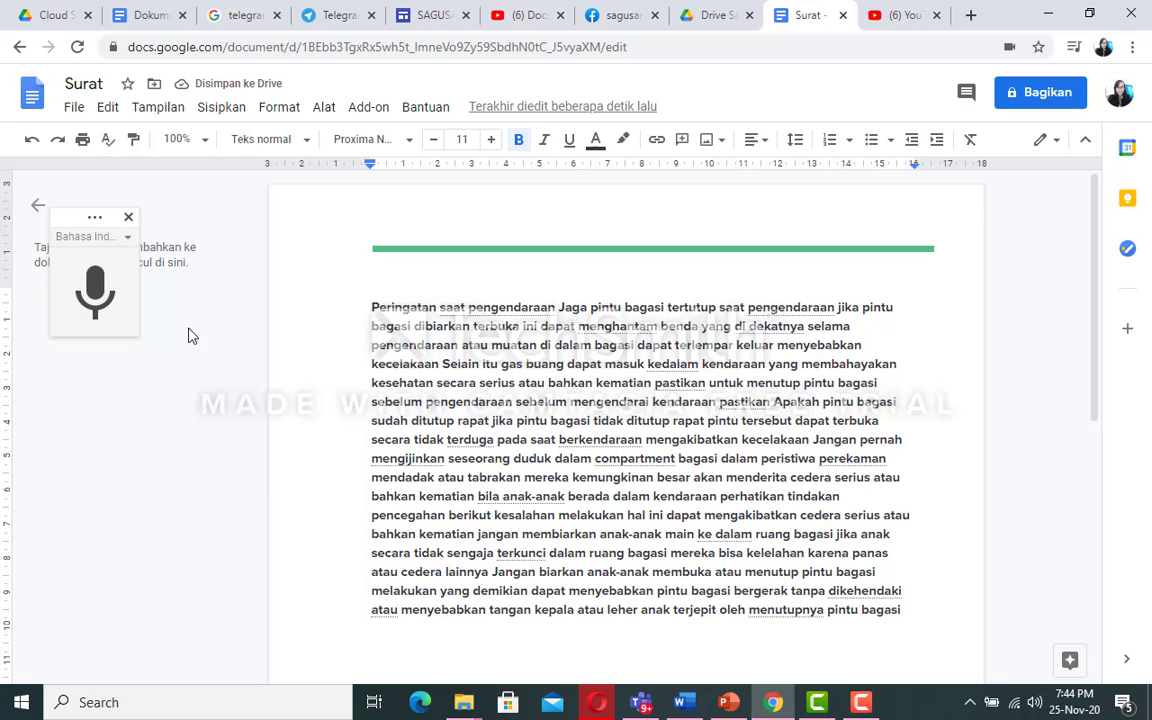
- Put "Peringatan saat pengendaraan" and "Jaga pintu bagasi tertutup saat pengendaraan" on separate lines above the body text
{"action": "left_click", "coordinate": [558, 307]}
{"action": "key", "text": "Return"}
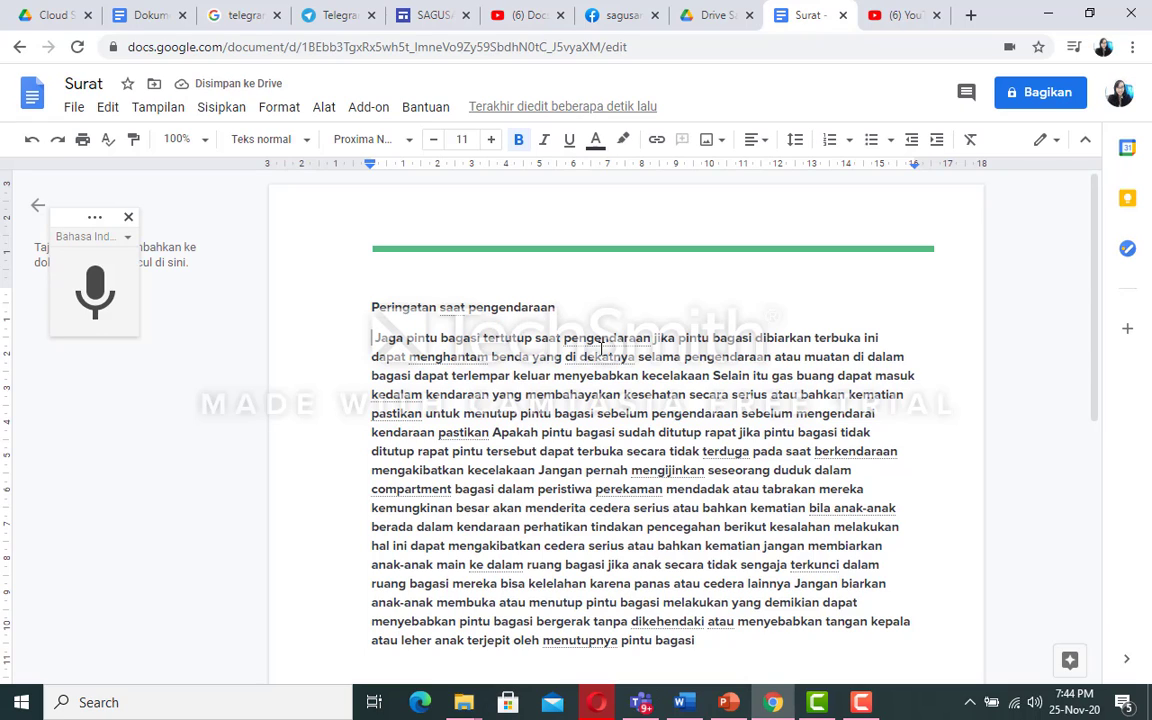
{"action": "left_click", "coordinate": [651, 340]}
{"action": "key", "text": "Return"}
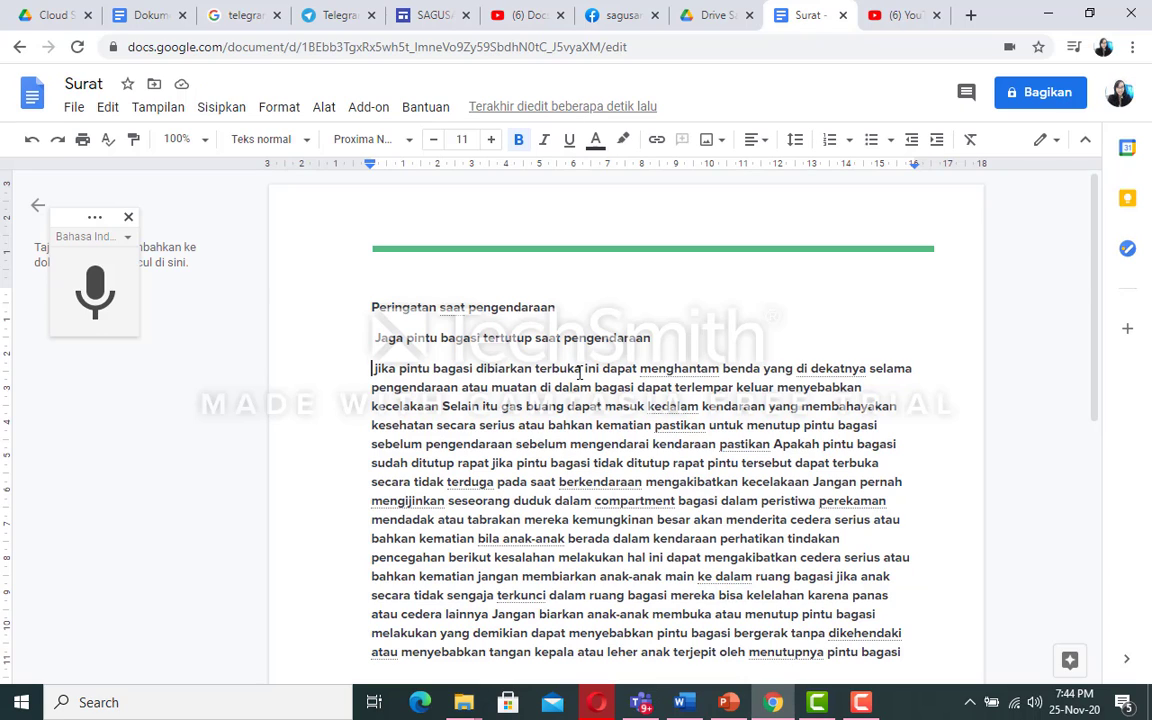
- Add a comma after "dibiarkan terbuka" and a period after "menyebabkan kecelakaan", starting a new paragraph at "Selain itu"
{"action": "left_click", "coordinate": [582, 370]}
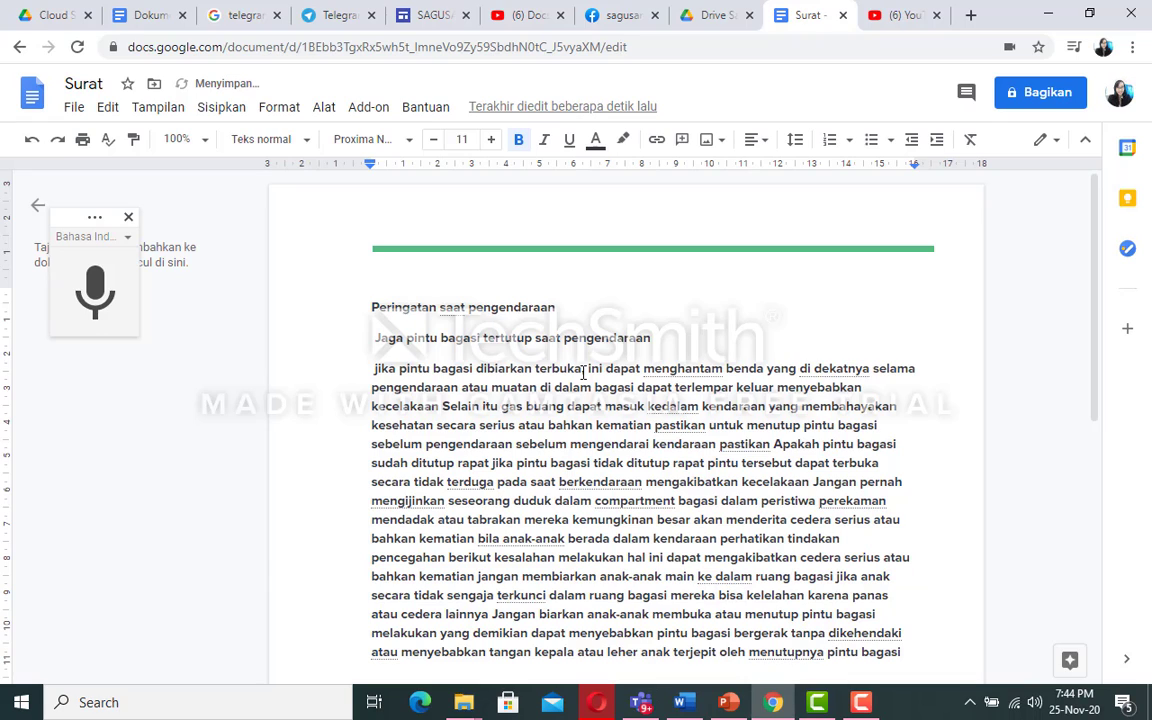
{"action": "type", "text": ","}
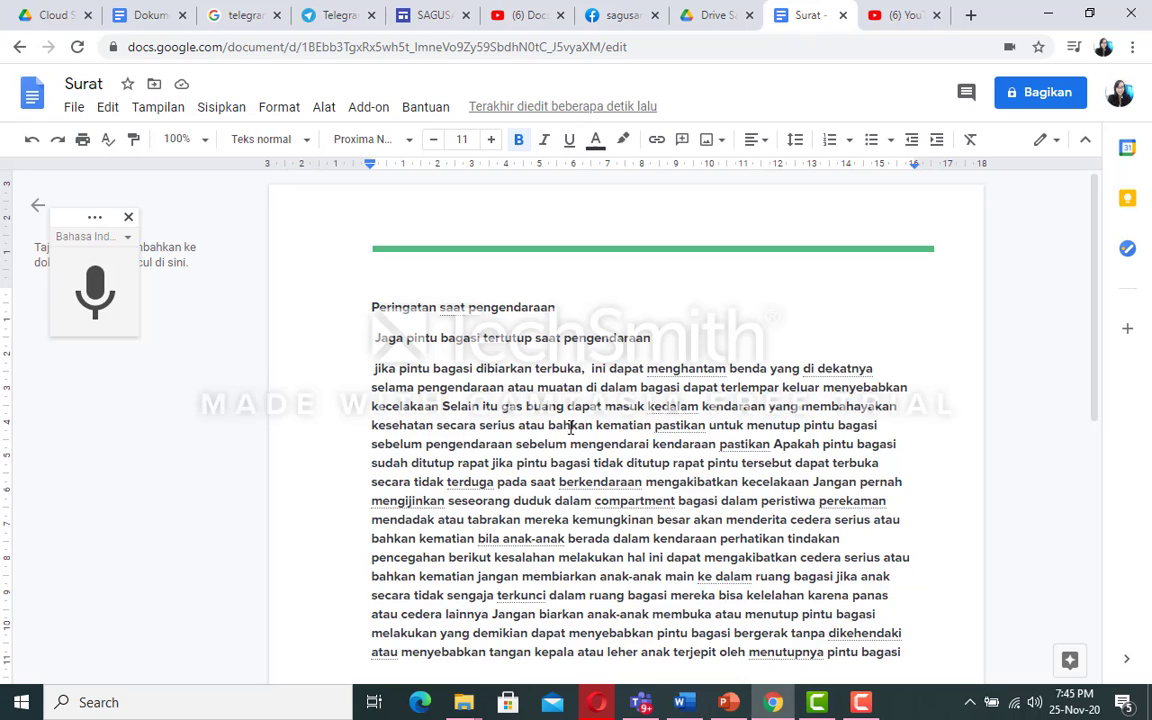
{"action": "left_click", "coordinate": [440, 407]}
{"action": "type", "text": "."}
{"action": "key", "text": "Return"}
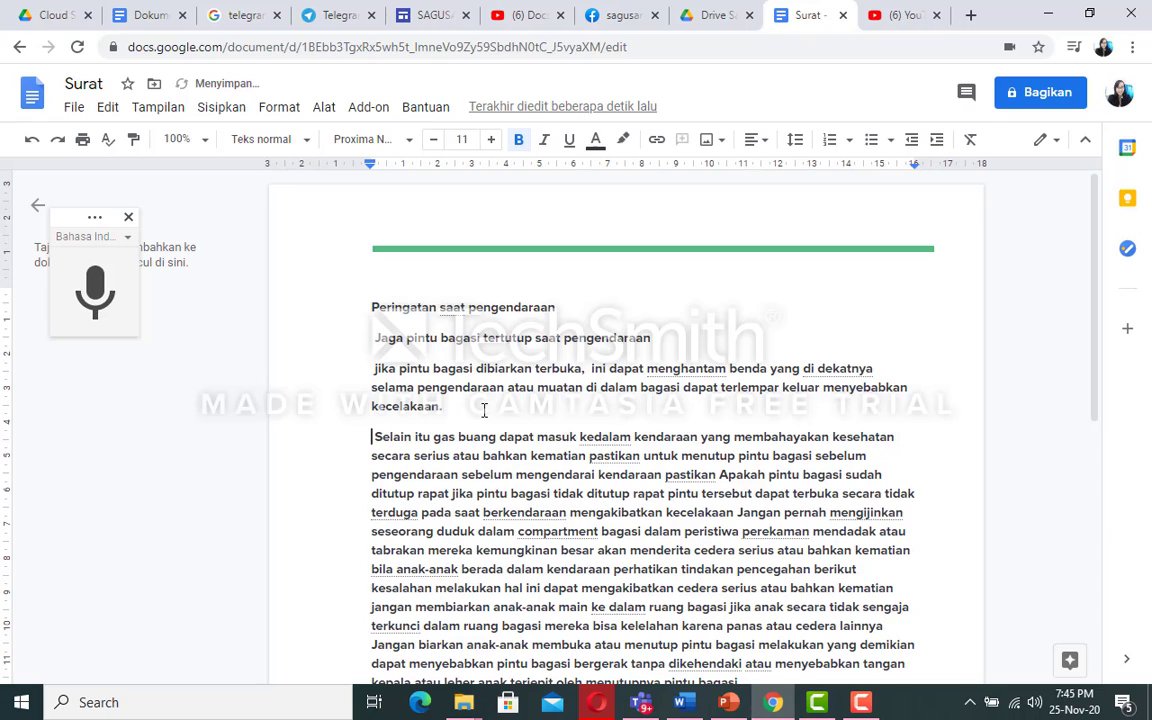
- Add commas after "Selain itu" and after "gas buang dapat masuk kedalam kendaraan"
{"action": "left_click", "coordinate": [430, 437]}
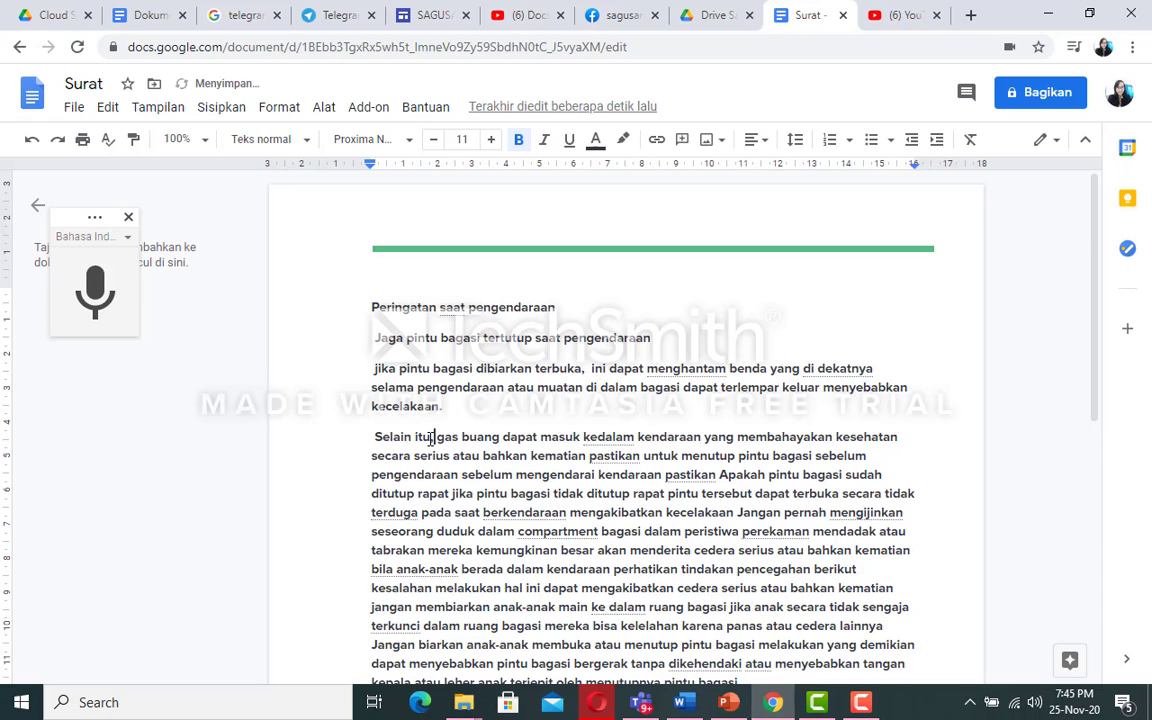
{"action": "key", "text": "BackSpace"}
{"action": "type", "text": ","}
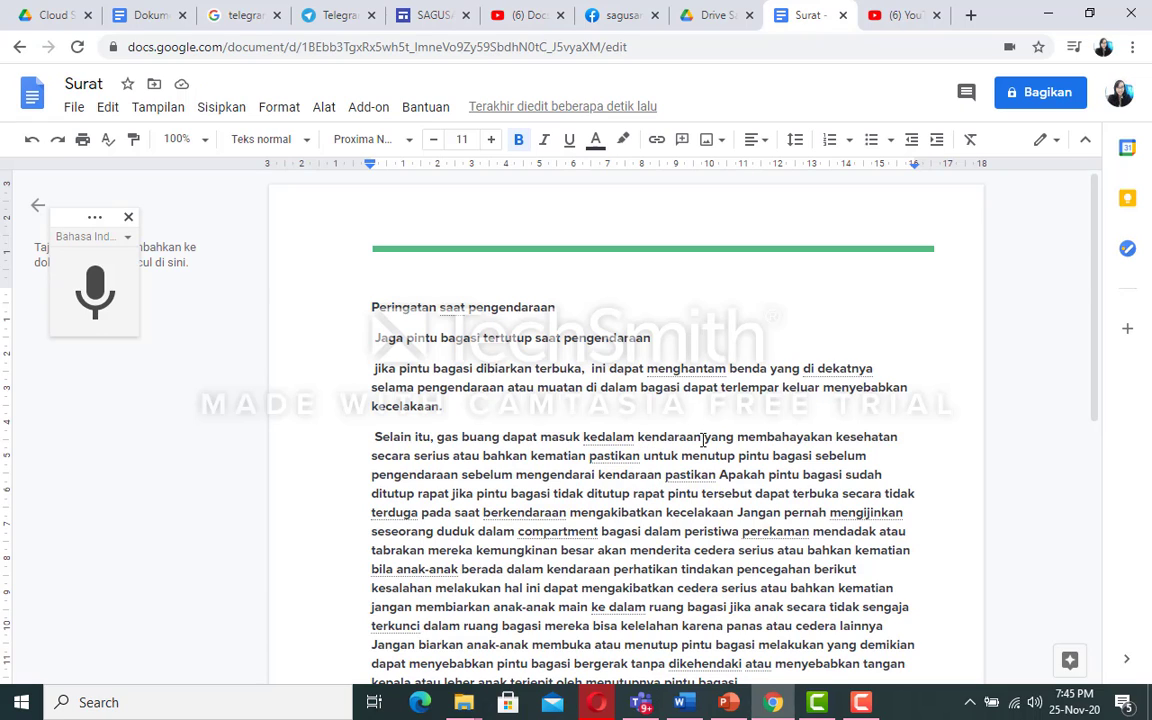
{"action": "left_click", "coordinate": [704, 440]}
{"action": "type", "text": ","}
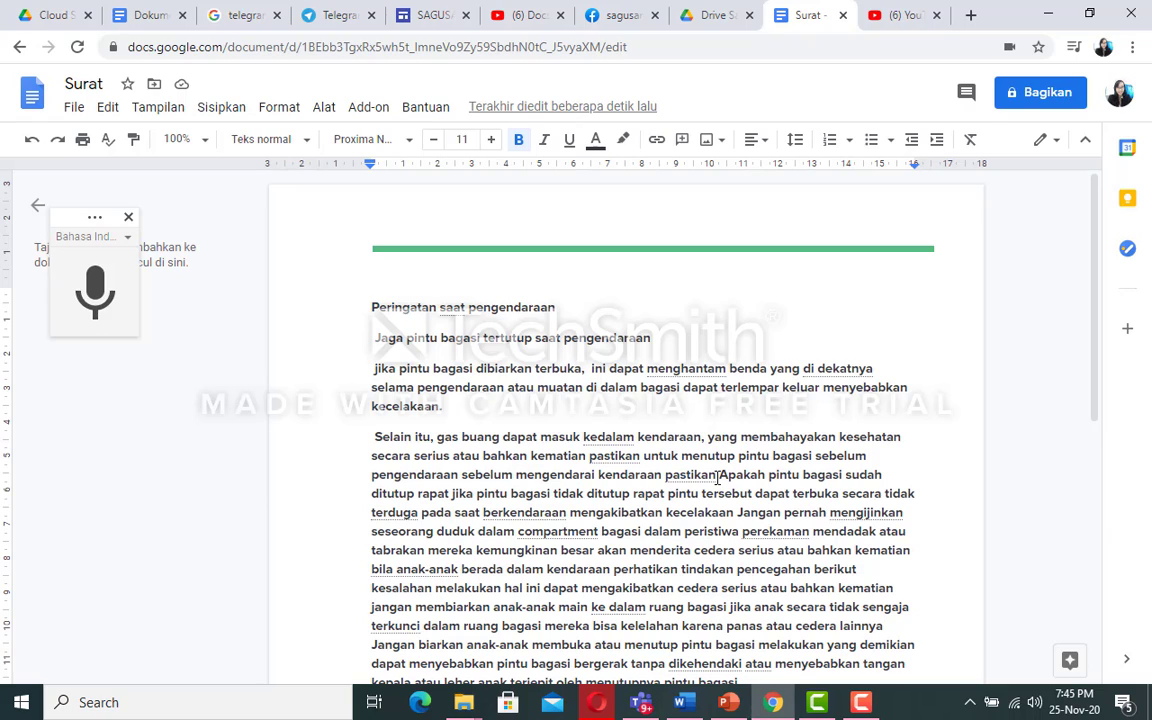
- End the sentence after "sebelum mengendarai kendaraan" with a period, capitalise "Pastikan" and lowercase "apakah" in the following sentence
{"action": "left_click", "coordinate": [662, 475]}
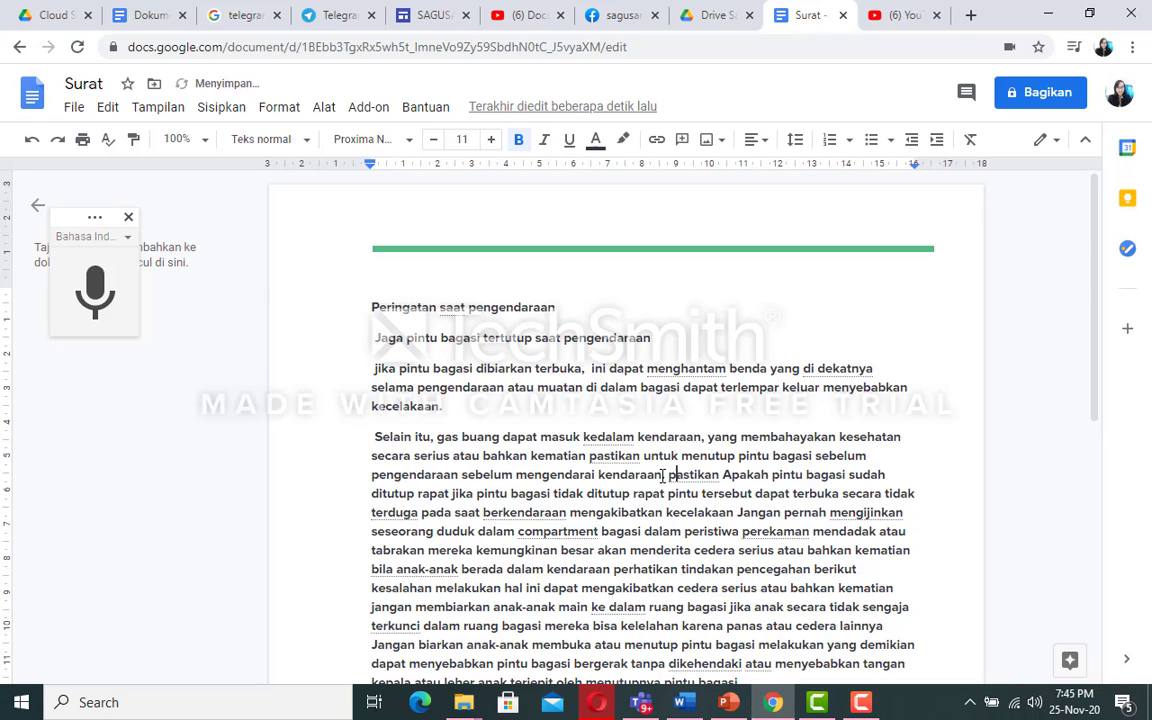
{"action": "key", "text": "Delete"}
{"action": "type", "text": "P"}
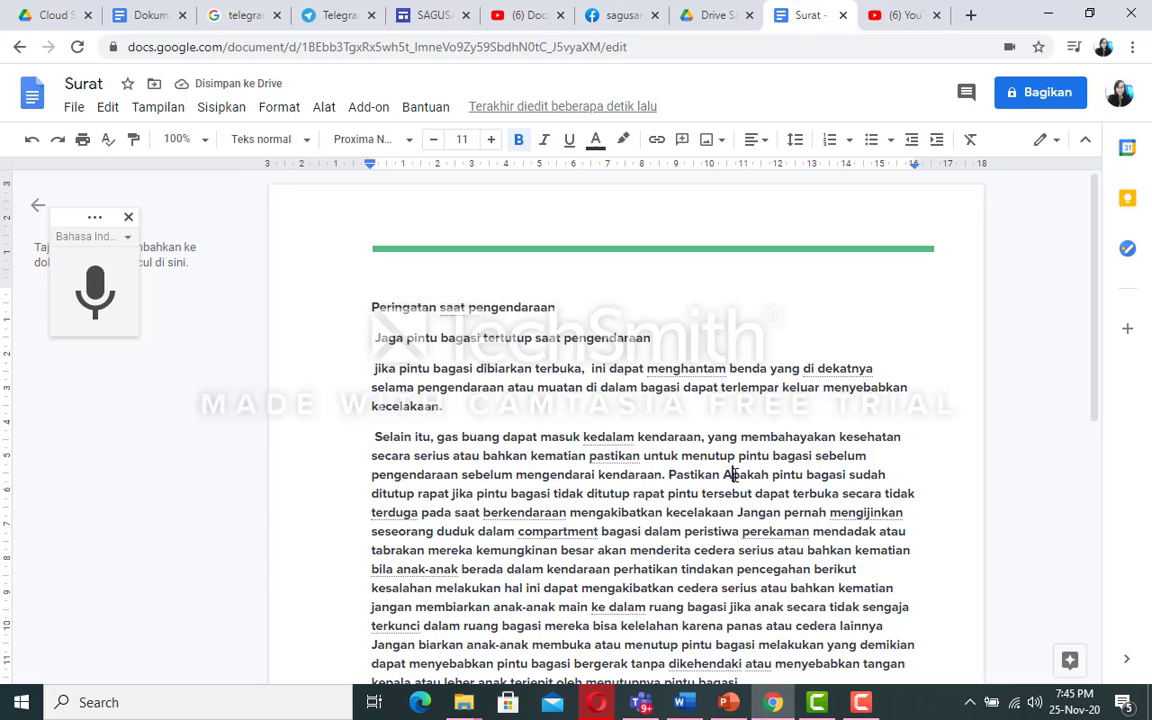
{"action": "left_click", "coordinate": [735, 475]}
{"action": "key", "text": "BackSpace"}
{"action": "type", "text": "a"}
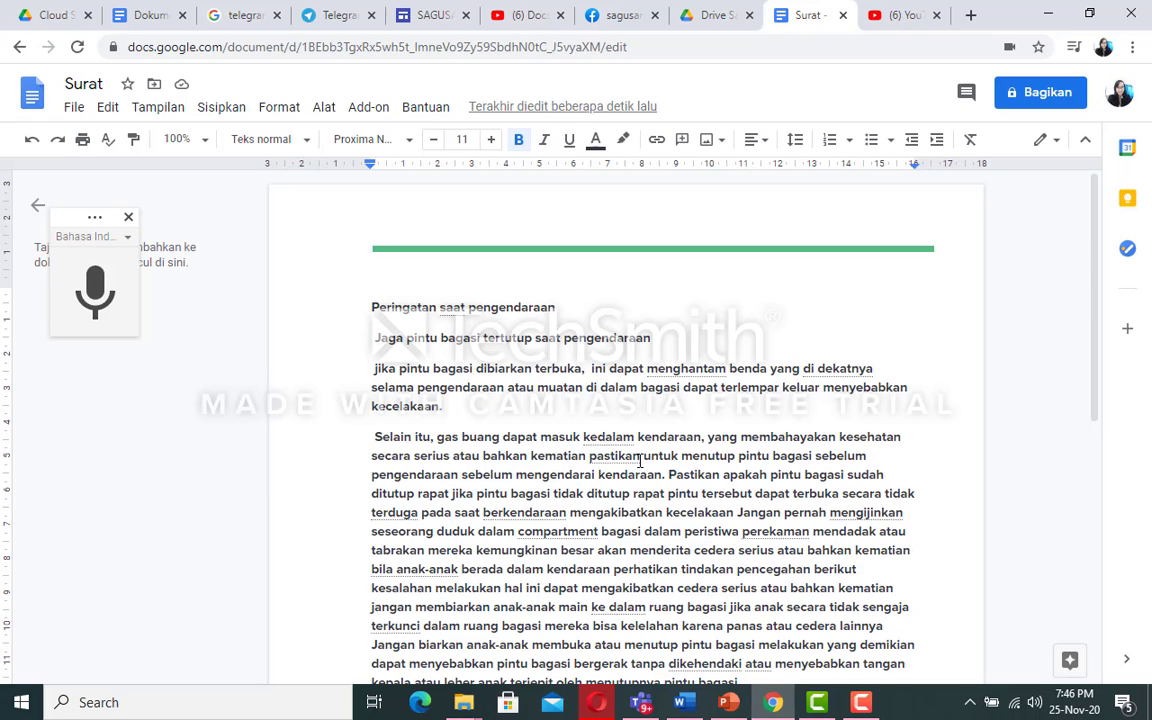
- Add a period after "bahkan kematian" and capitalise "Pastikan" before "untuk menutup pintu bagasi"
{"action": "left_click", "coordinate": [586, 455]}
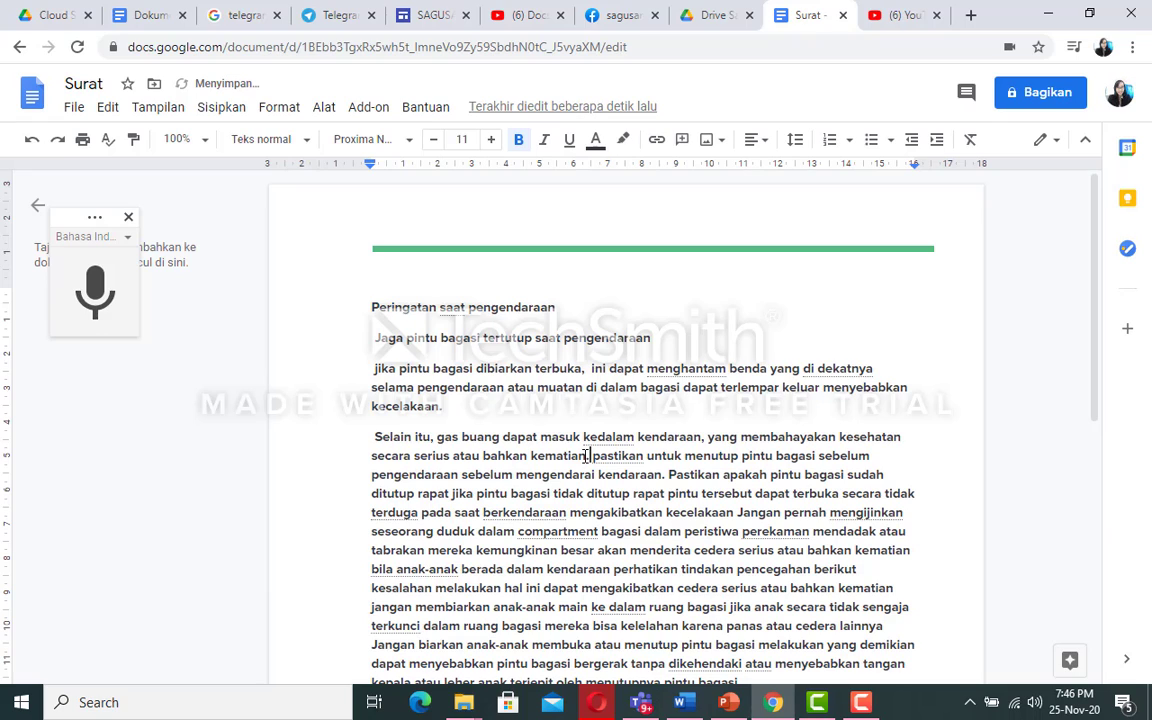
{"action": "key", "text": "BackSpace"}
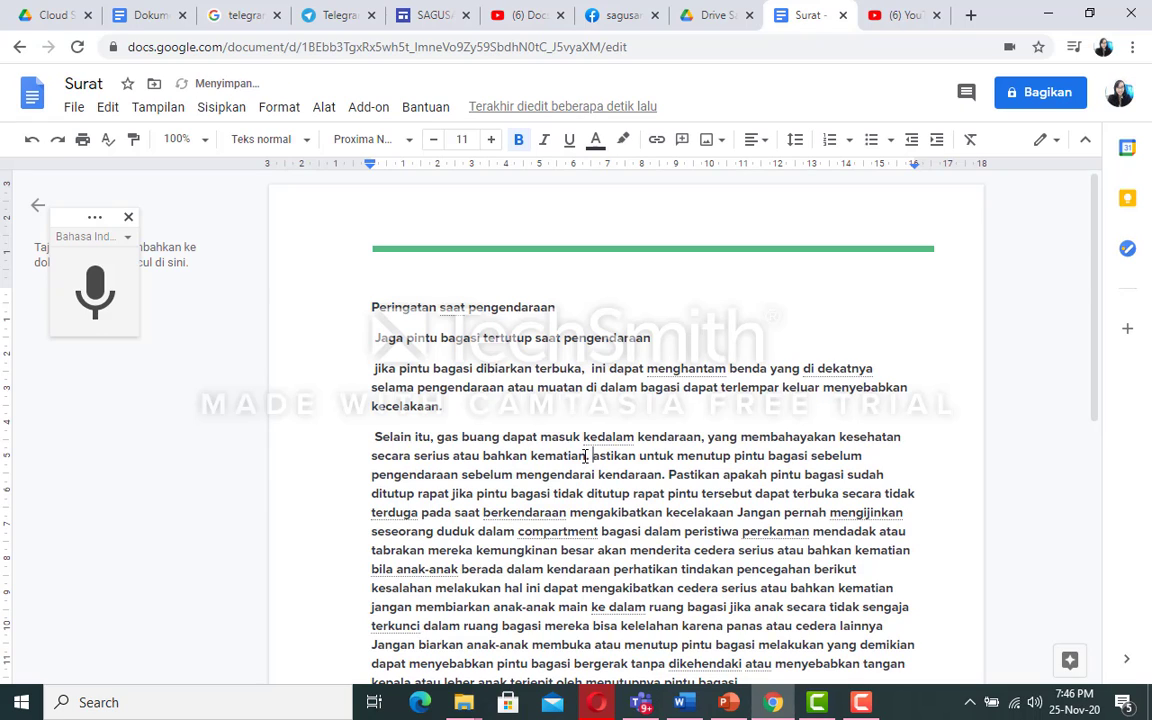
{"action": "type", "text": "P"}
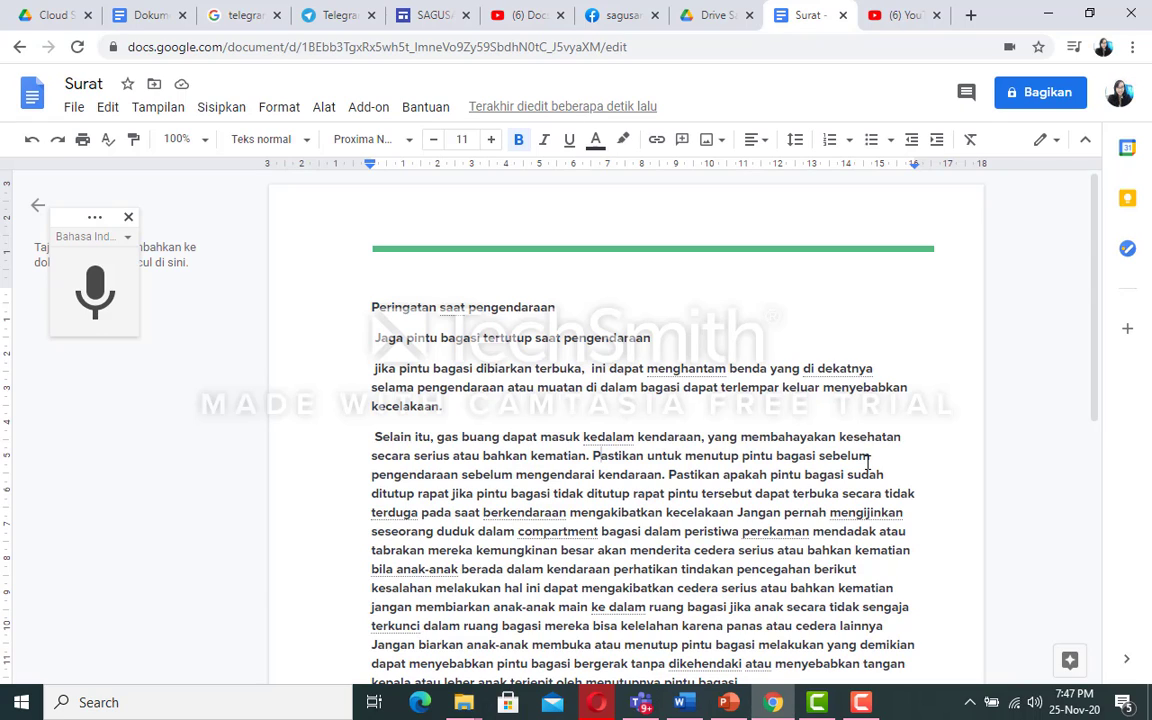
- Add a period after "sebelum pengendaraan" and start a new paragraph with a capitalised "Sebelum mengendarai kendaraan" without a leading space
{"action": "left_click", "coordinate": [458, 474]}
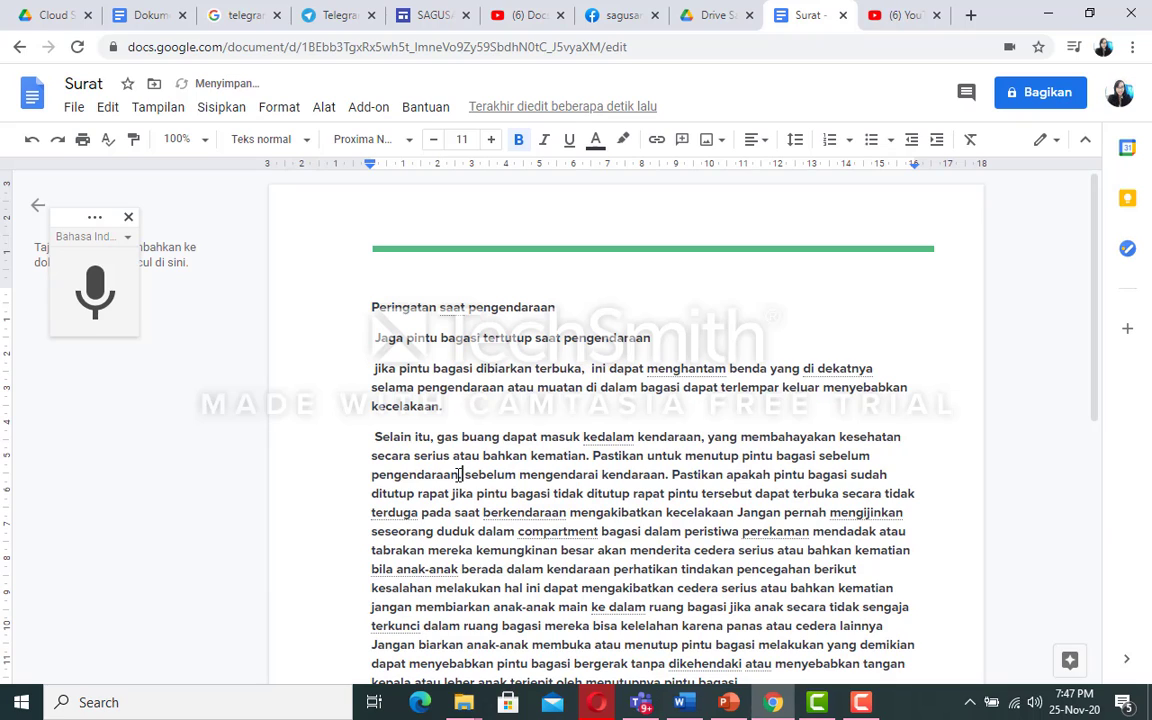
{"action": "key", "text": "Return"}
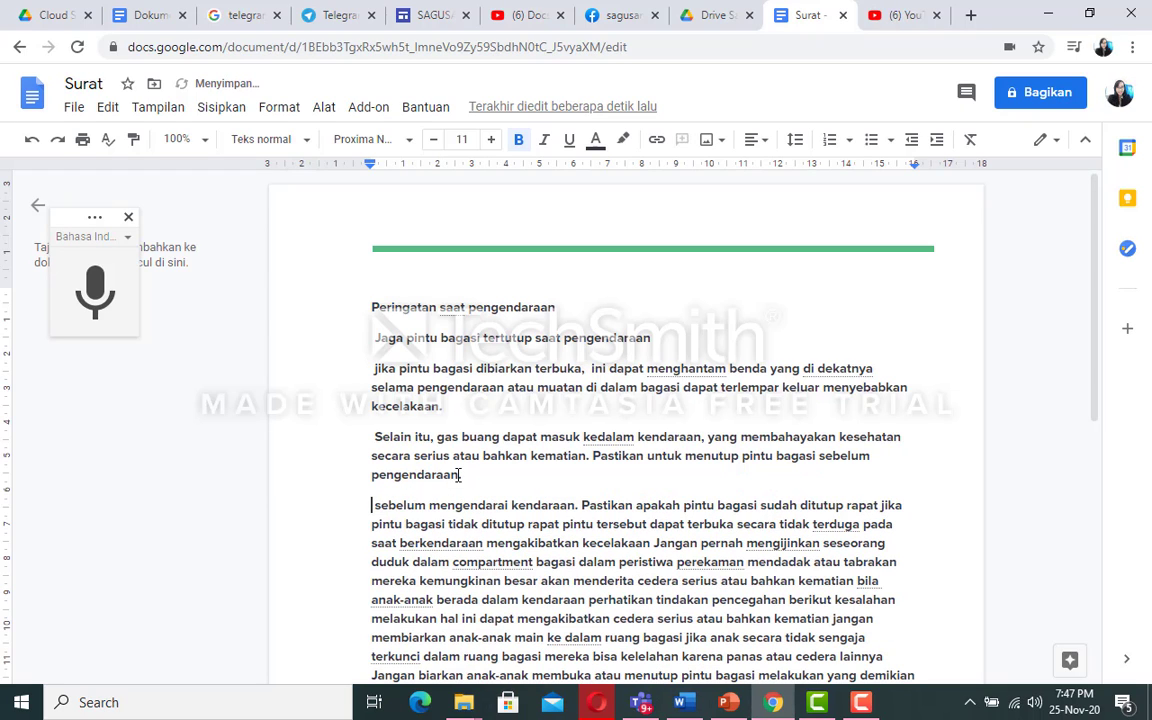
{"action": "left_click", "coordinate": [461, 474]}
{"action": "type", "text": "."}
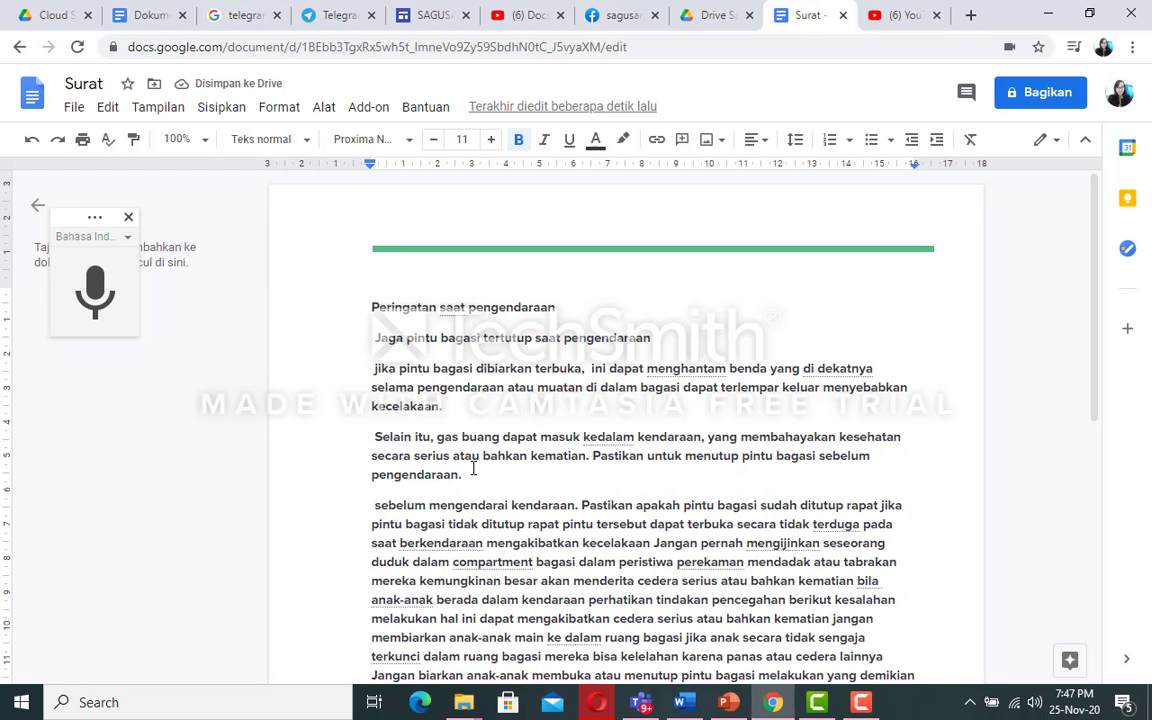
{"action": "key", "text": "Right"}
{"action": "key", "text": "Right"}
{"action": "key", "text": "Delete"}
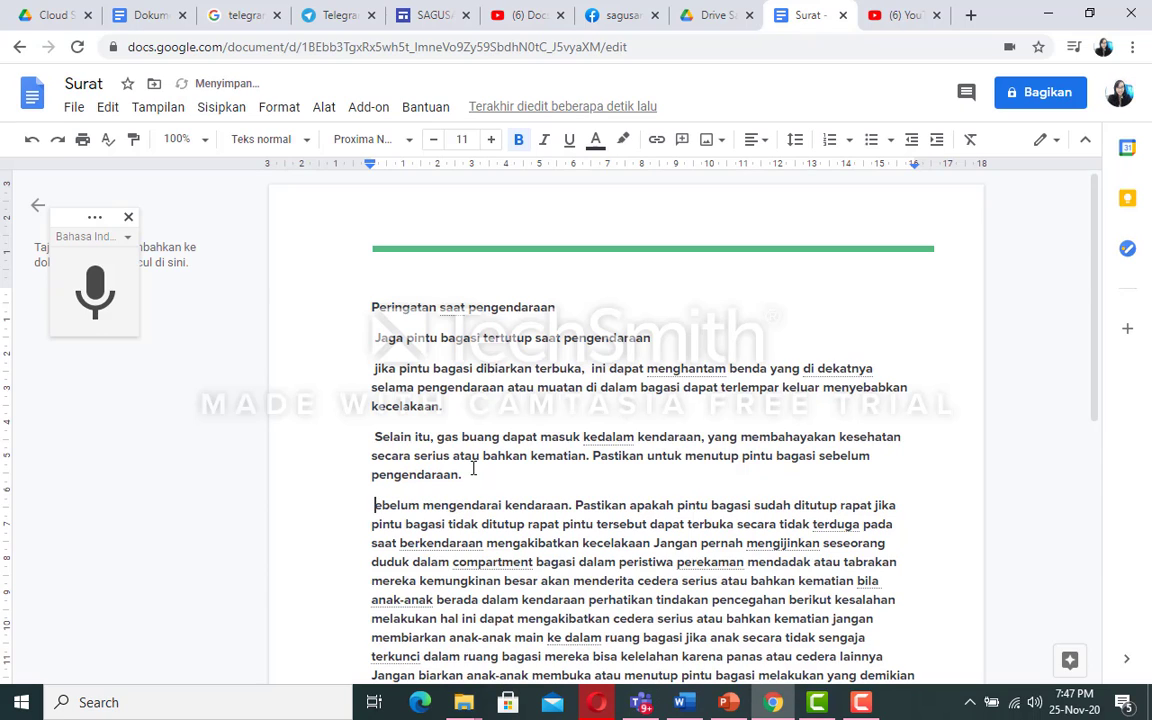
{"action": "type", "text": "S"}
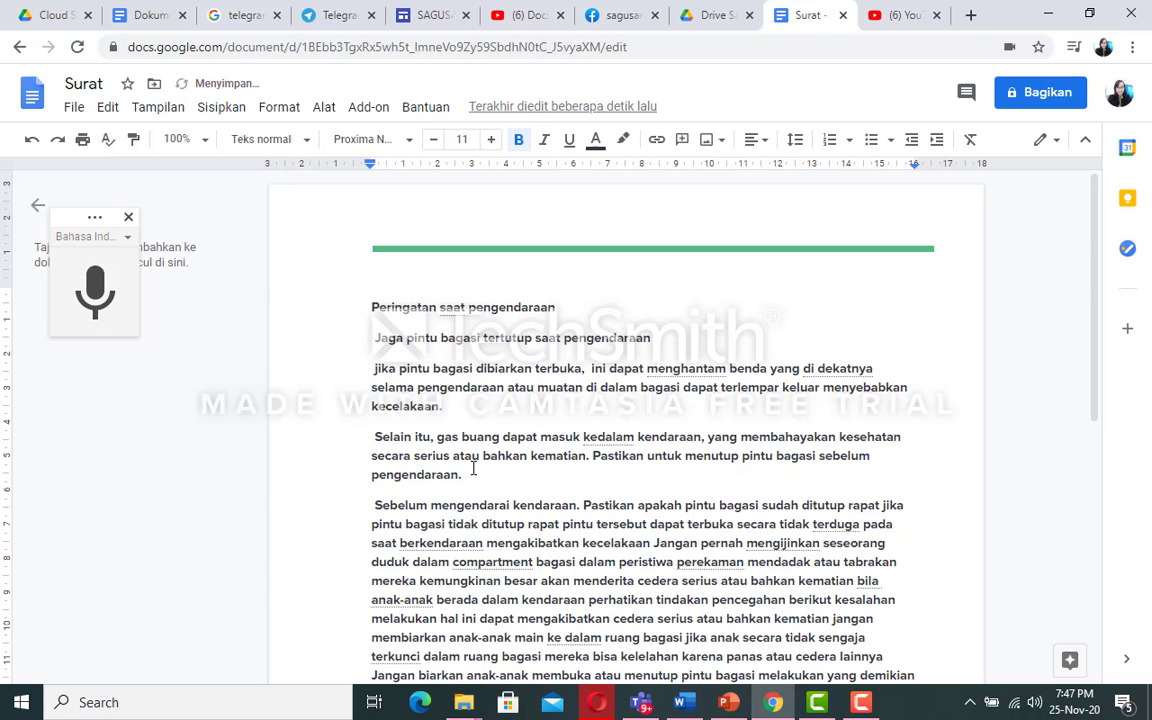
{"action": "key", "text": "Left"}
{"action": "key", "text": "BackSpace"}
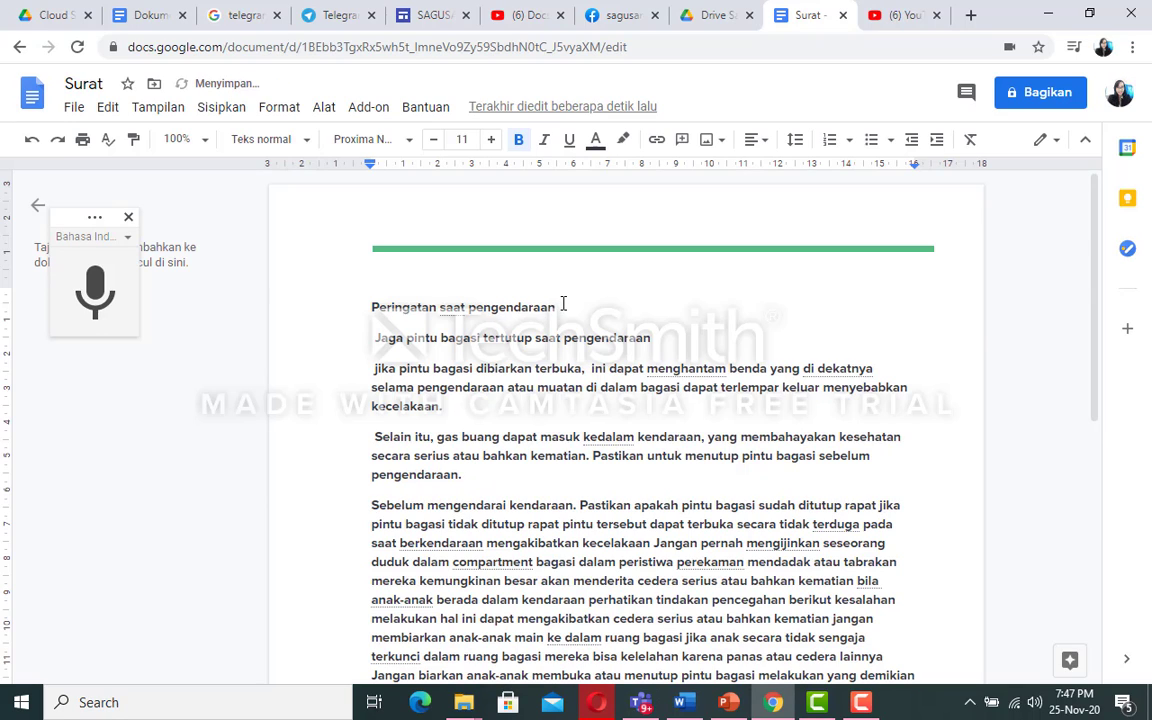
- Make the bold heading "Peringatan saat pengendaraan" a numbered list item
{"action": "left_click_drag", "start_coordinate": [563, 305], "coordinate": [371, 286]}
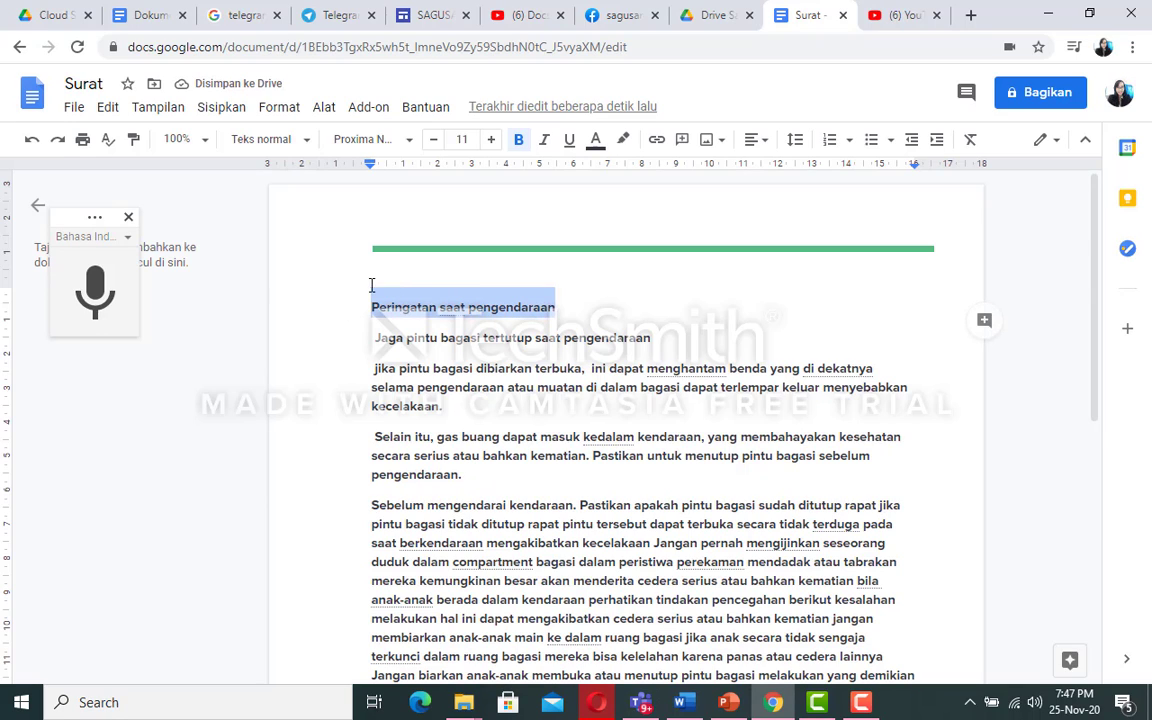
{"action": "left_click", "coordinate": [518, 140]}
{"action": "left_click", "coordinate": [518, 140]}
{"action": "left_click", "coordinate": [850, 143]}
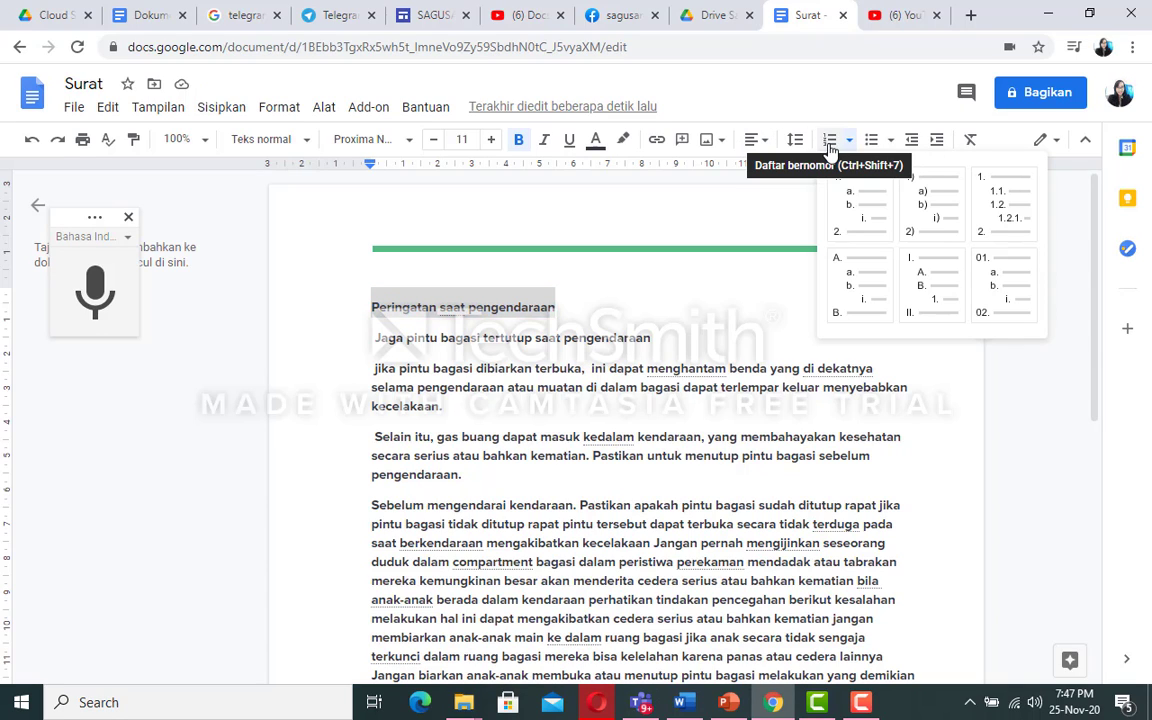
{"action": "left_click", "coordinate": [830, 144]}
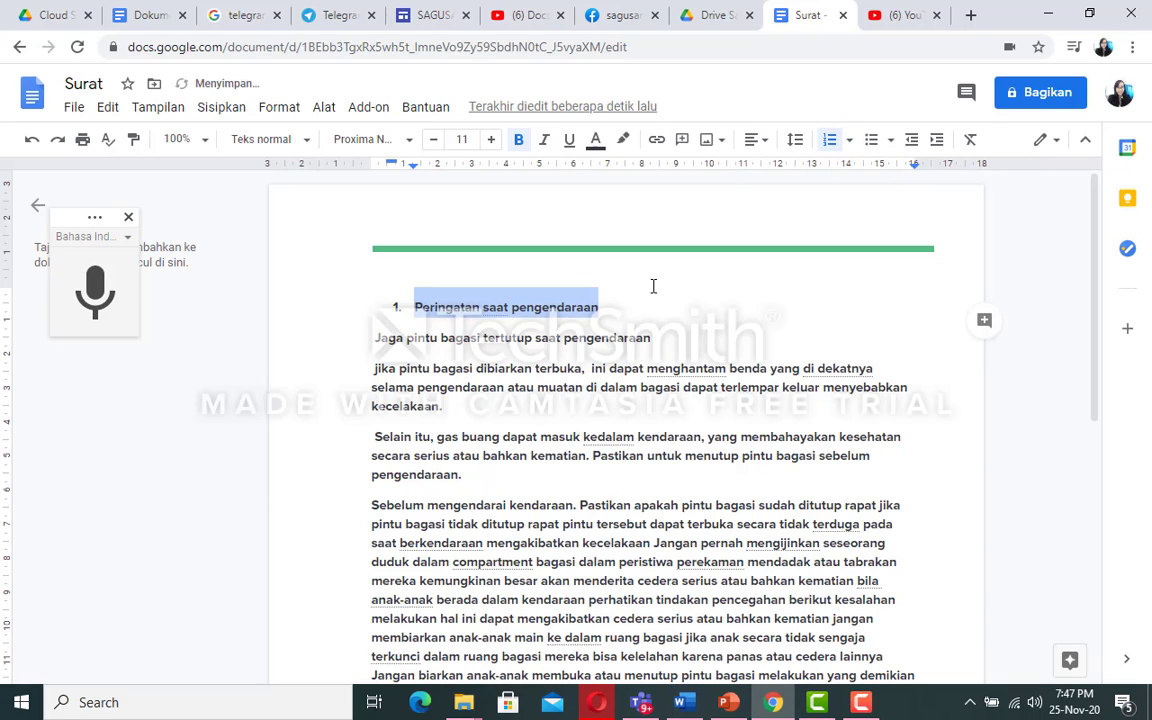
- Indent the line "Jaga pintu bagasi tertutup saat pengendaraan" and make it a bulleted item
{"action": "left_click", "coordinate": [372, 338]}
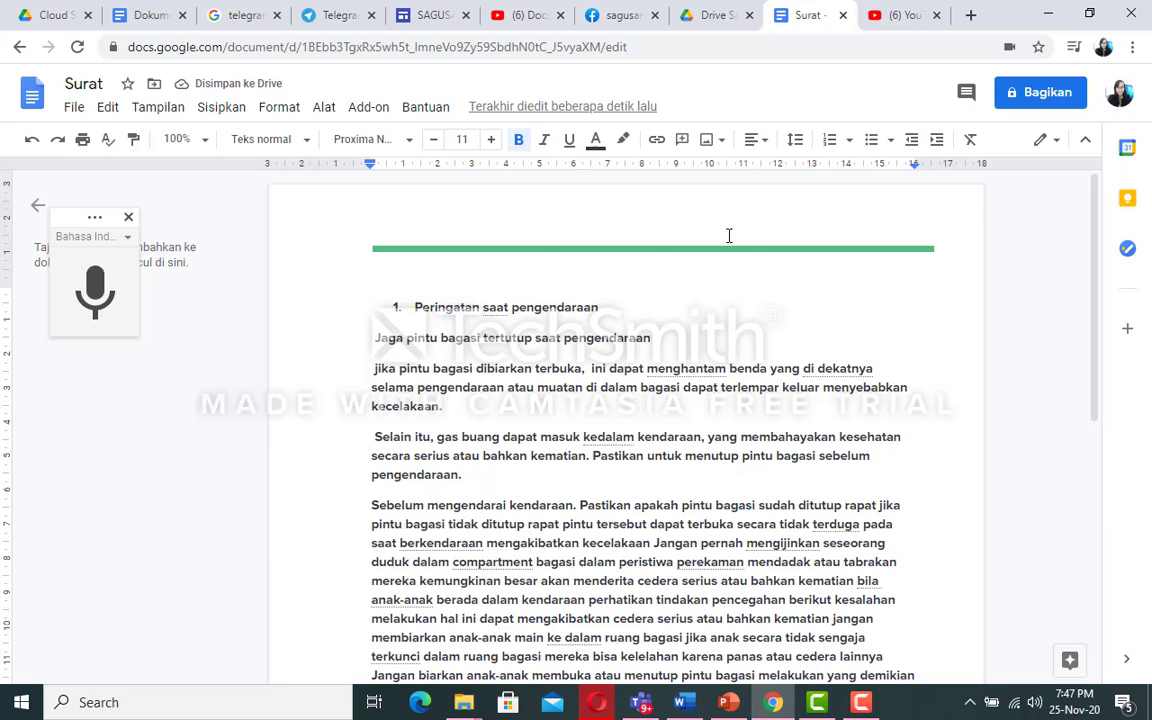
{"action": "left_click", "coordinate": [936, 143]}
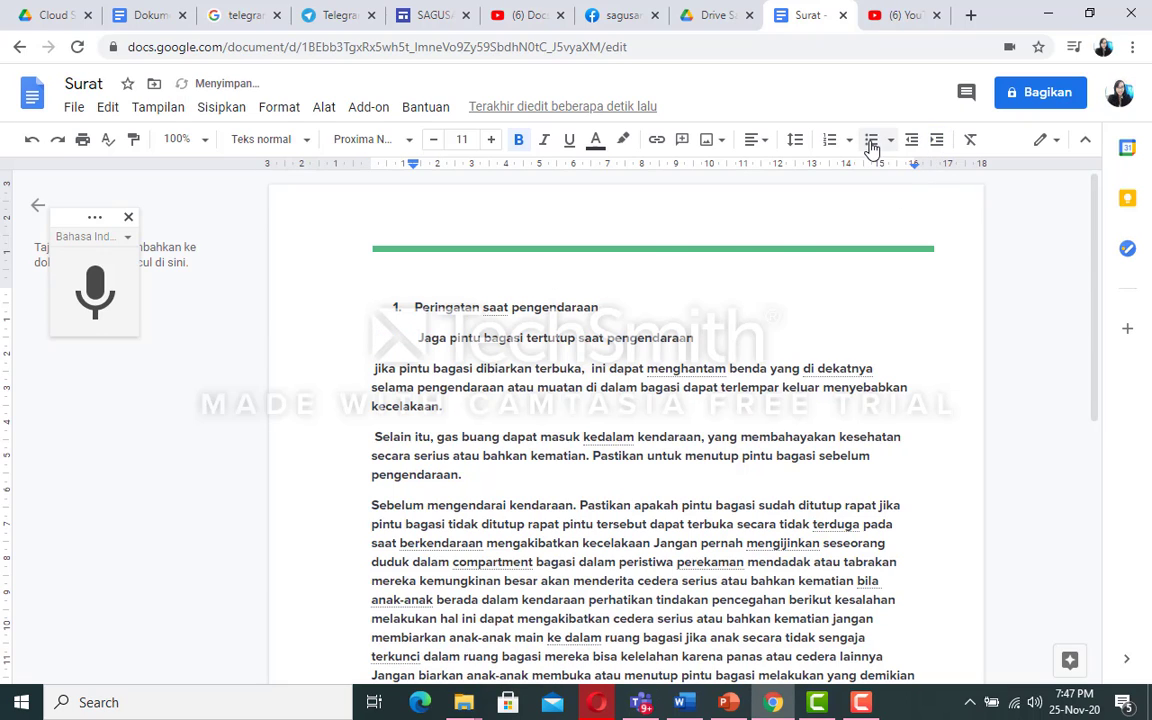
{"action": "left_click", "coordinate": [871, 141]}
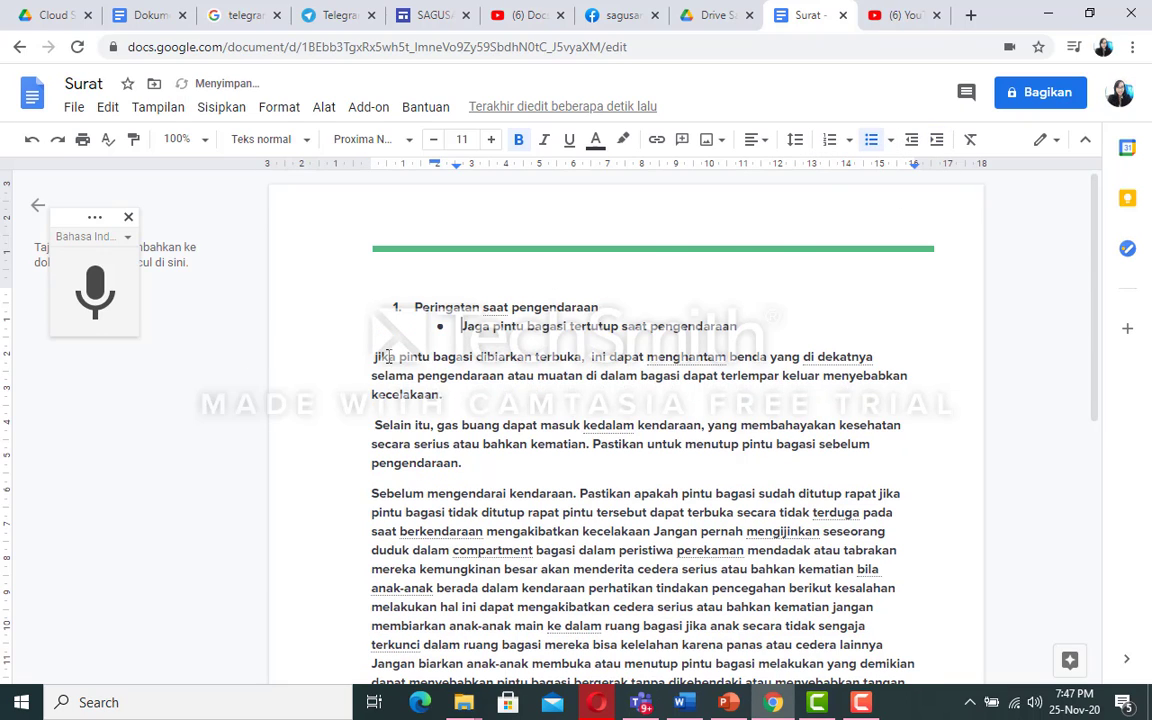
- Remove the leading space before "jika pintu bagasi dibiarkan terbuka" and capitalise its first word to "Jika"
{"action": "left_click", "coordinate": [372, 357]}
{"action": "left_click_drag", "start_coordinate": [372, 357], "coordinate": [379, 357]}
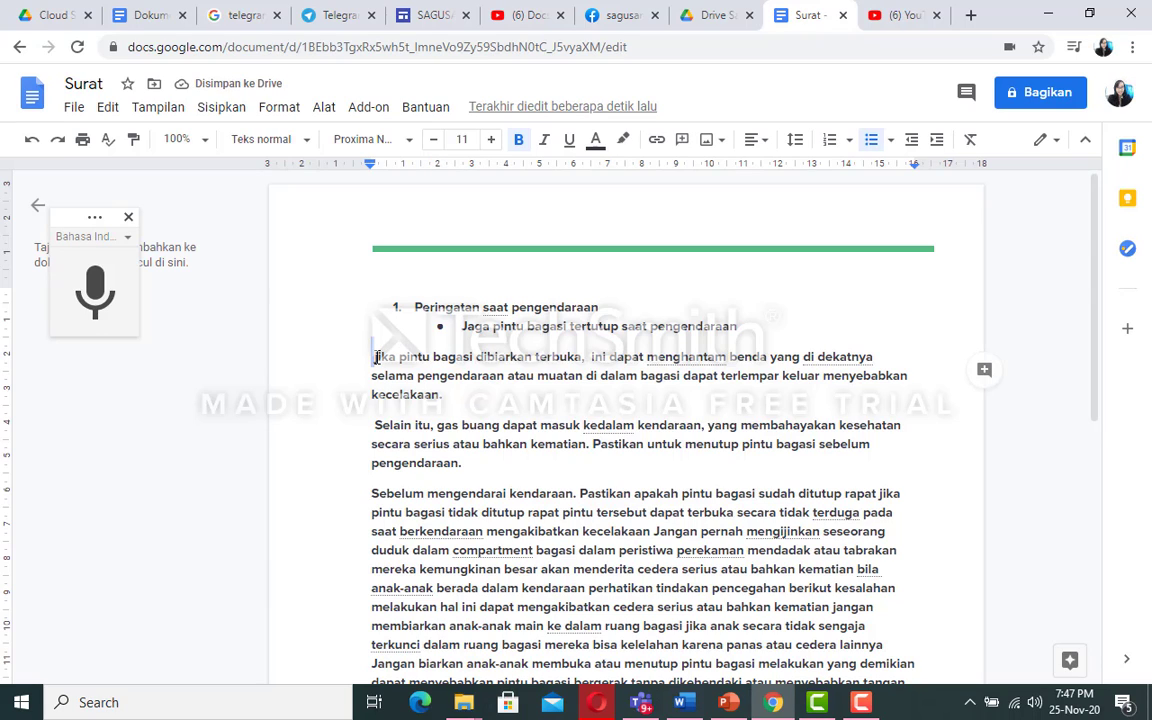
{"action": "type", "text": "J"}
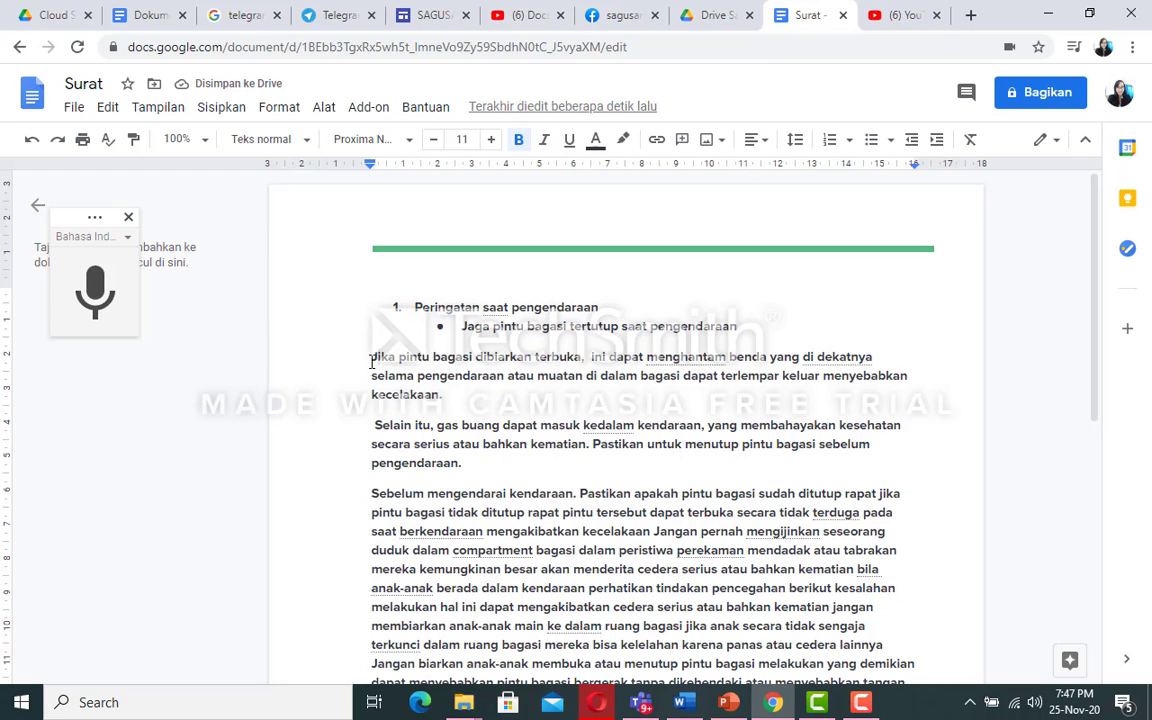
{"action": "left_click_drag", "start_coordinate": [372, 357], "coordinate": [447, 394]}
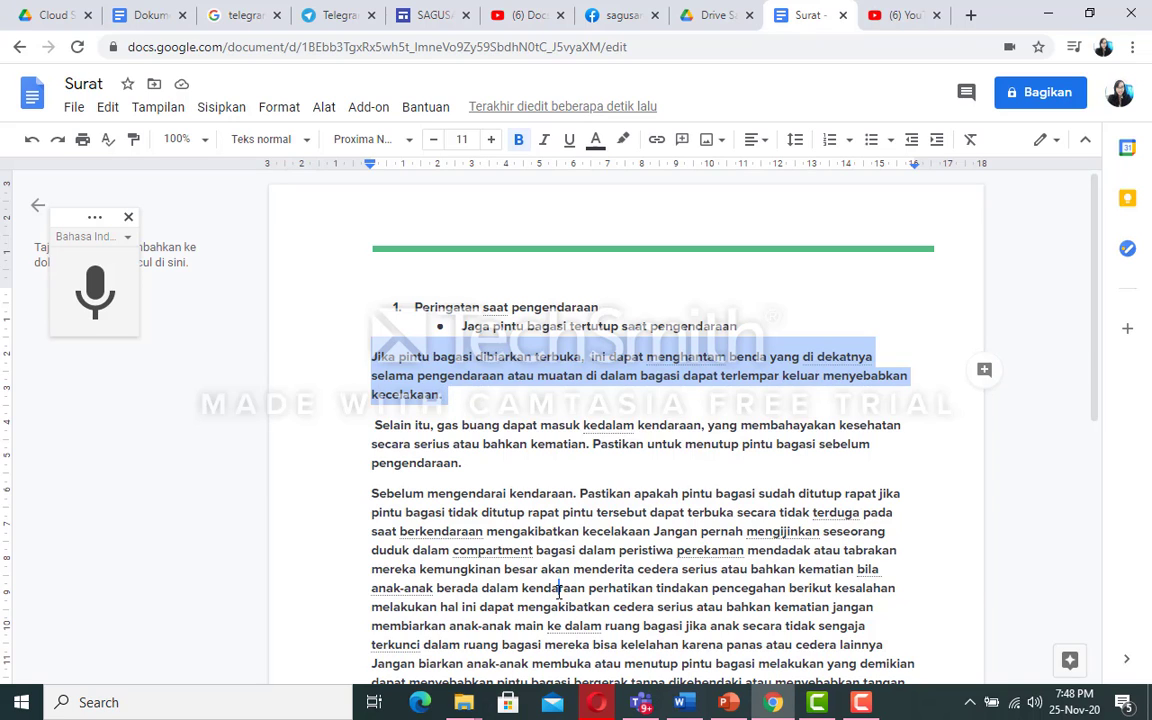
{"action": "left_click_drag", "start_coordinate": [558, 590], "coordinate": [558, 590]}
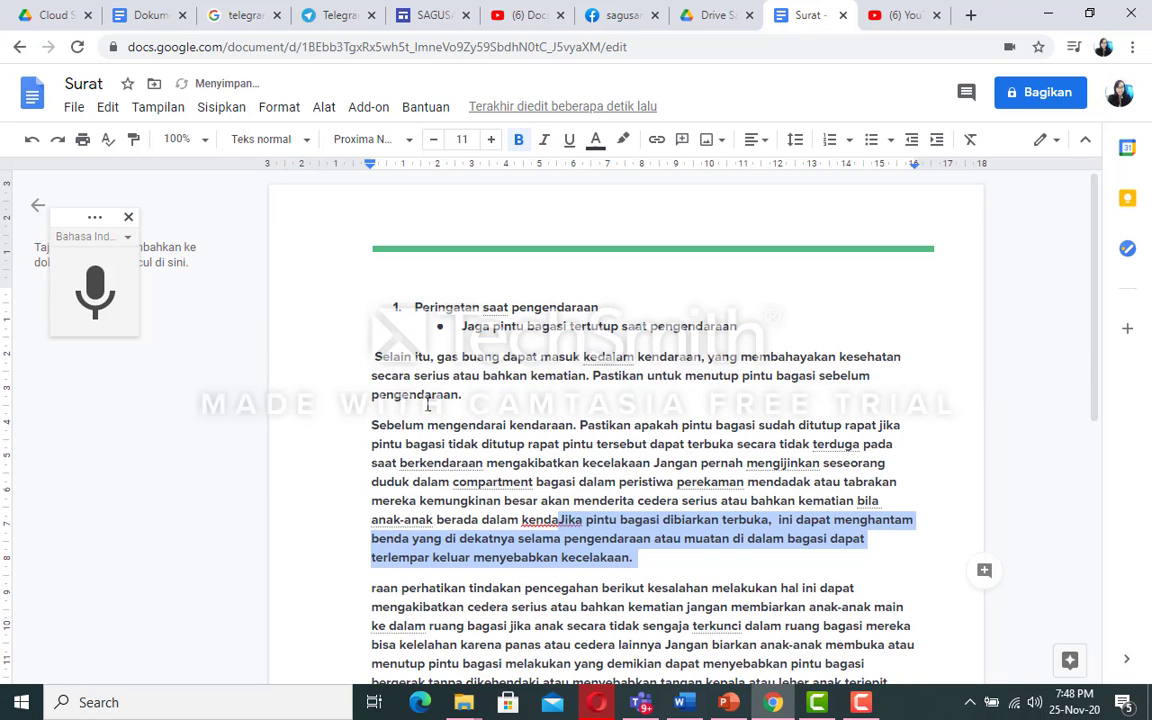
{"action": "key", "text": "ctrl+z"}
{"action": "left_click", "coordinate": [465, 400]}
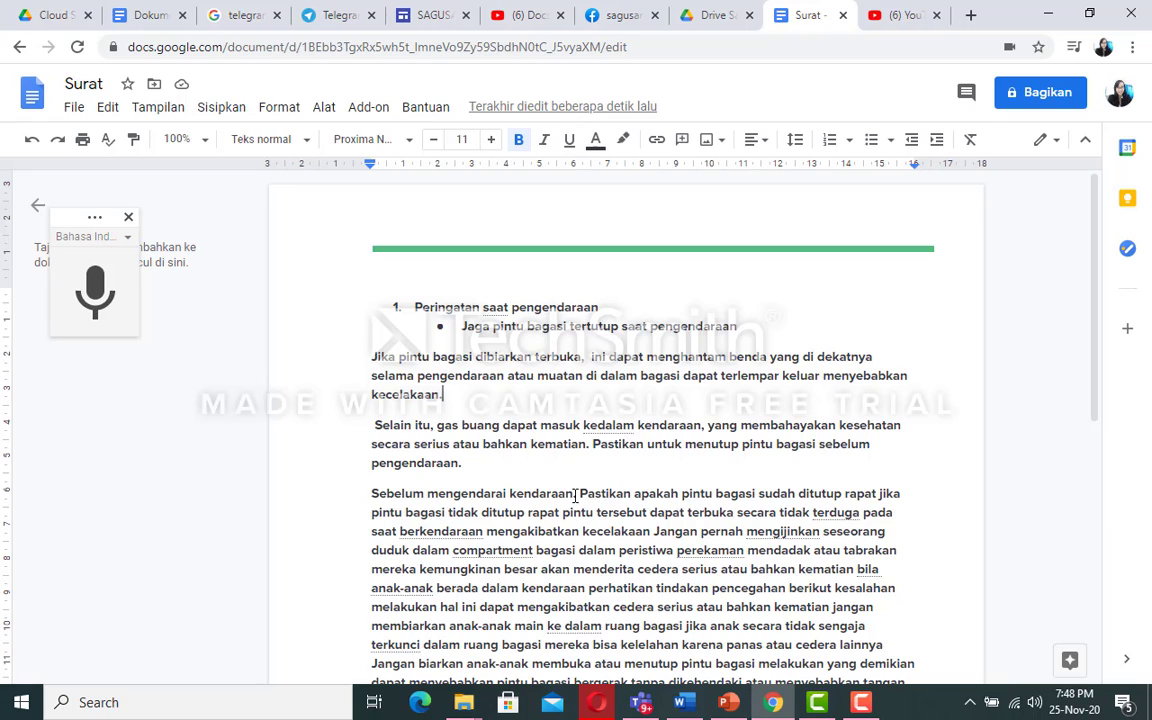
- Replace the period after "Sebelum mengendarai kendaraan" with a comma and change "Pastikan" to lowercase "pastikan"
{"action": "left_click", "coordinate": [577, 494]}
{"action": "key", "text": "Delete"}
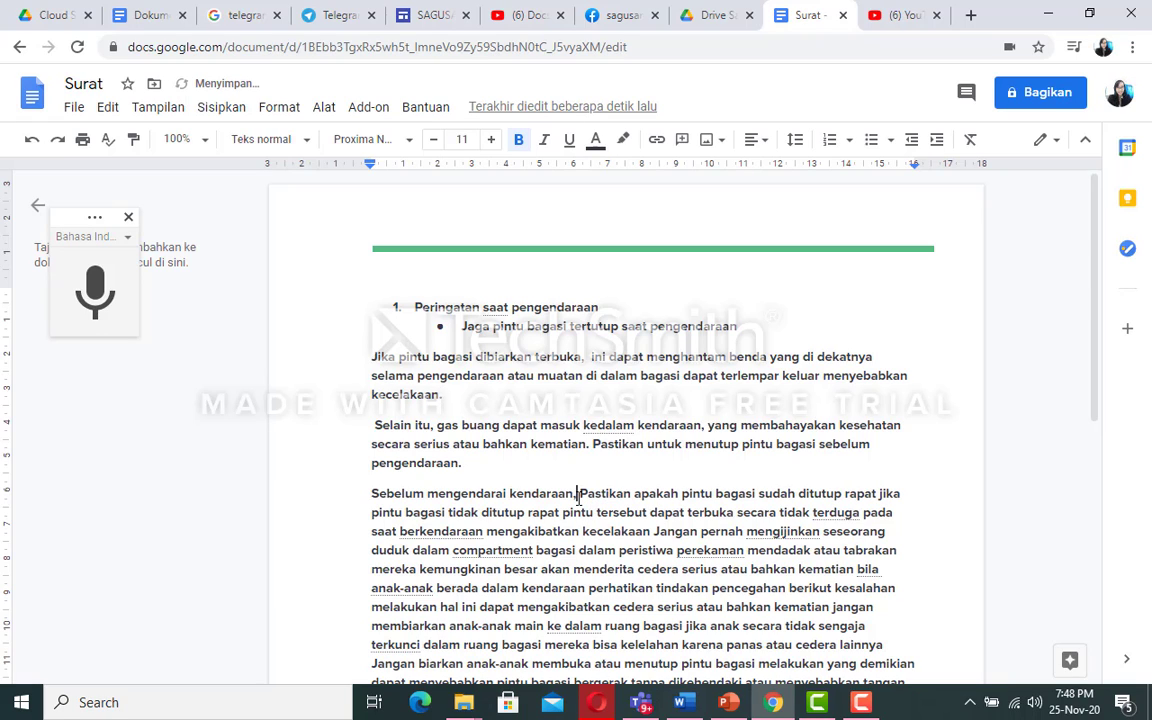
{"action": "key", "text": "BackSpace"}
{"action": "type", "text": ", p"}
{"action": "key", "text": "Delete"}
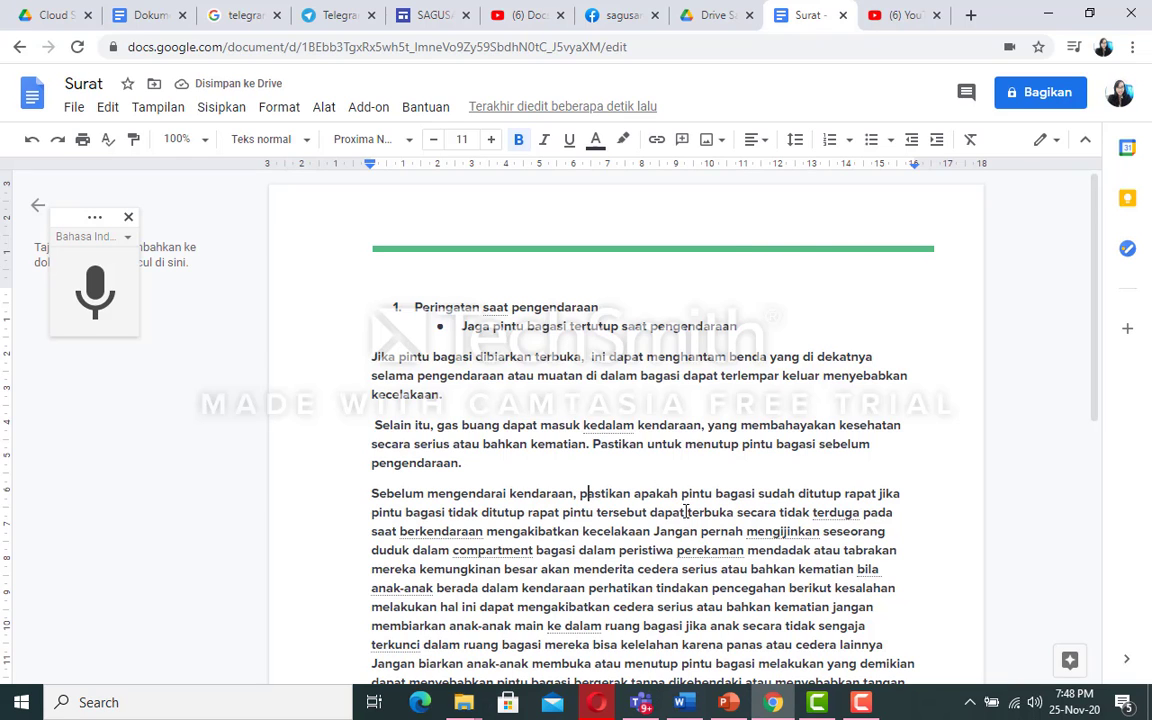
- Add a period after "sudah ditutup rapat", capitalise "Jika", and put a comma after "tidak ditutup rapat"
{"action": "scroll", "coordinate": [686, 512], "scroll_direction": "down", "scroll_amount": 2}
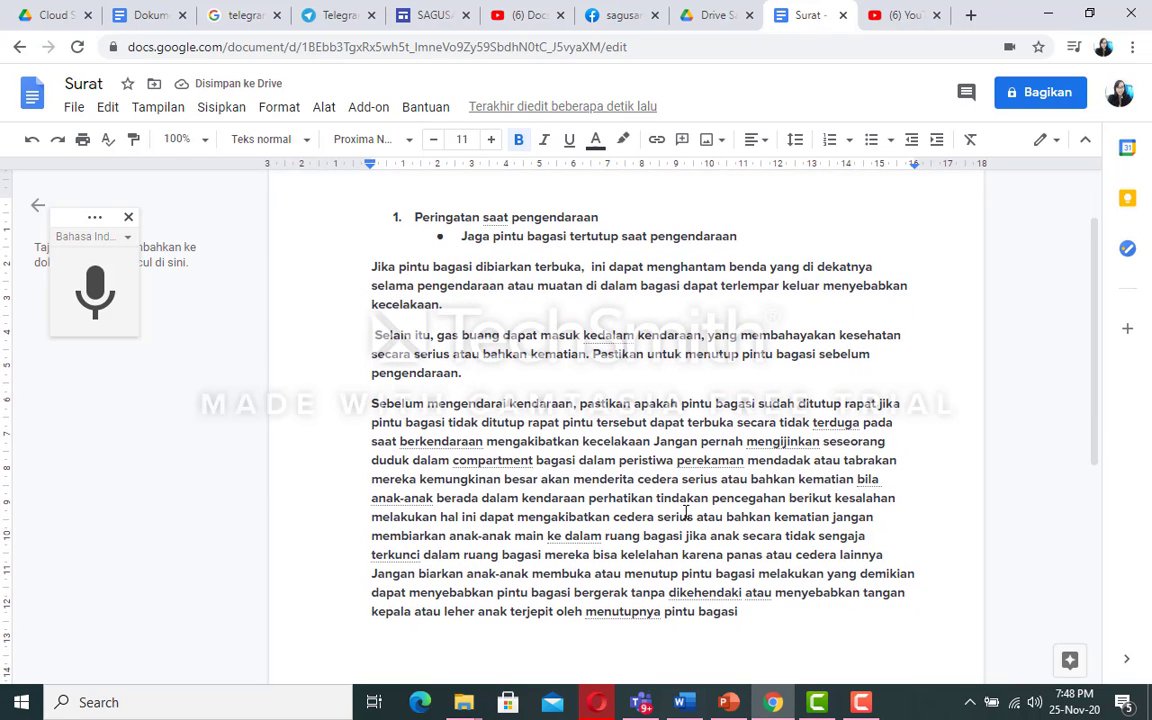
{"action": "left_click", "coordinate": [876, 403]}
{"action": "type", "text": "."}
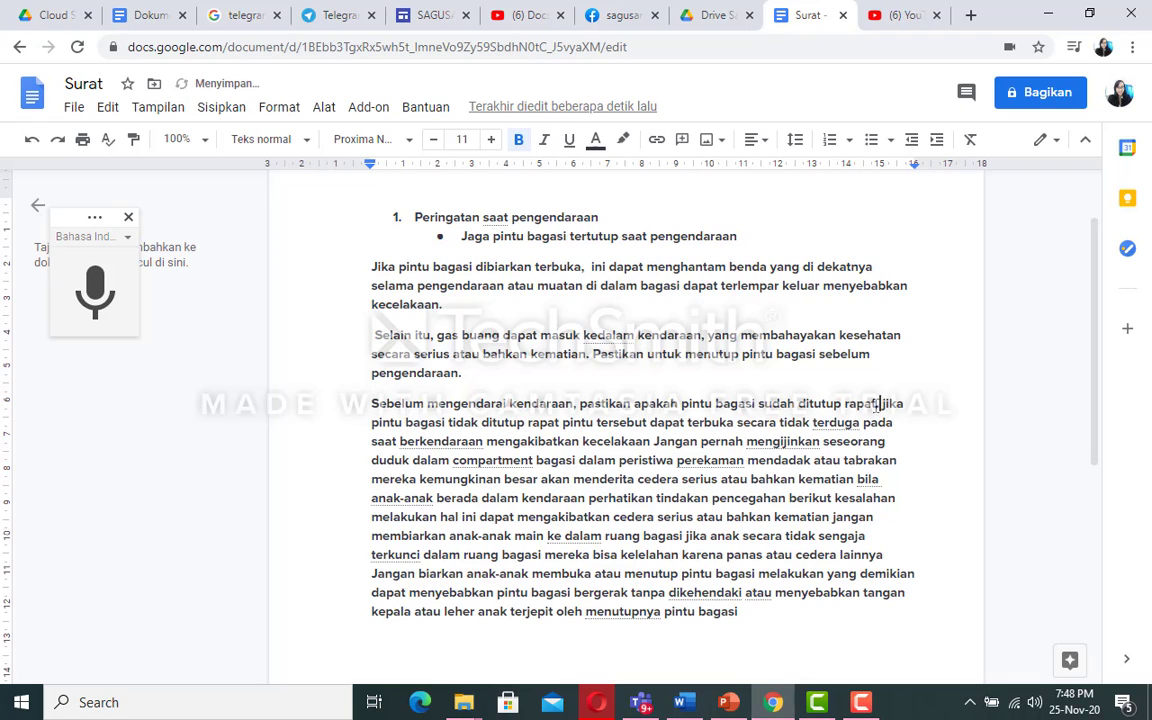
{"action": "key", "text": "BackSpace"}
{"action": "type", "text": "J"}
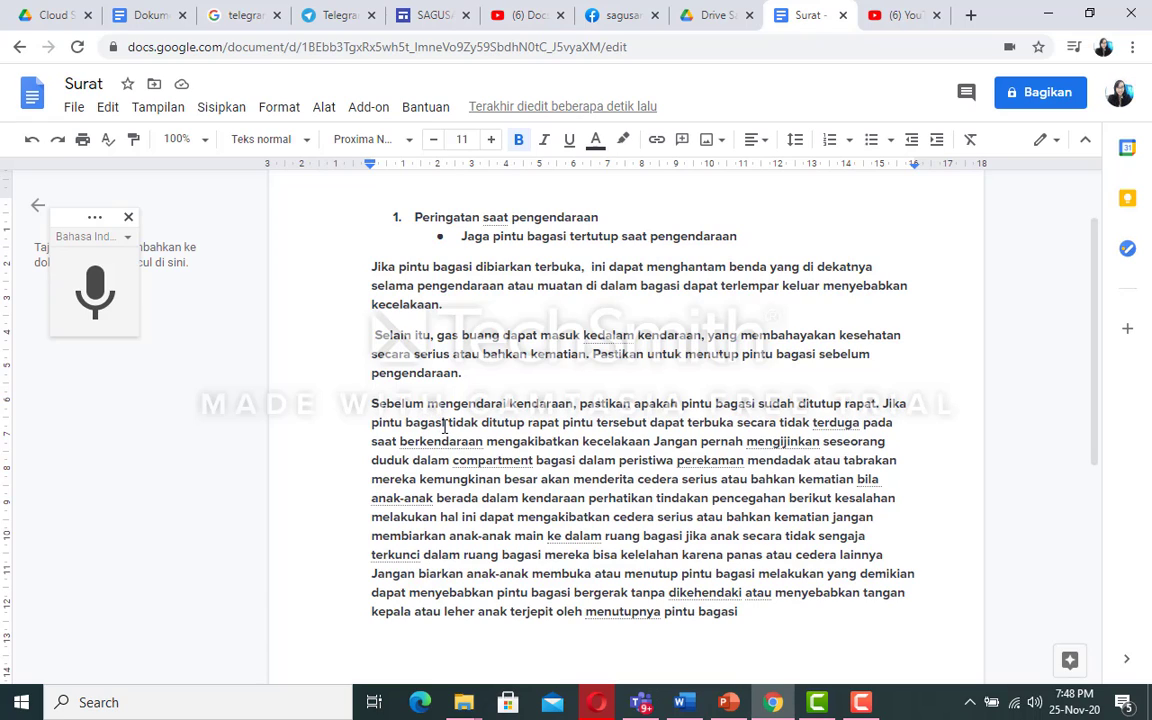
{"action": "left_click", "coordinate": [561, 423]}
{"action": "type", "text": ","}
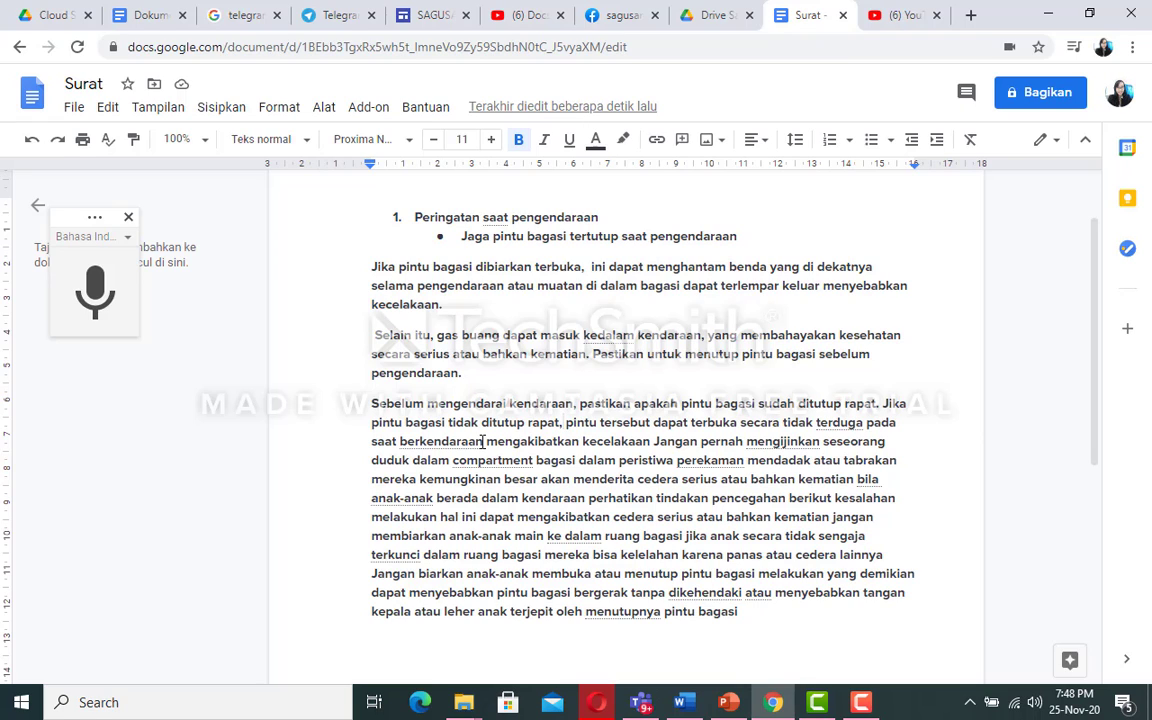
- Add a comma after "pada saat berkendaraan" and a period after "mengakibatkan kecelakaan", starting a new paragraph at "Jangan pernah"
{"action": "left_click", "coordinate": [484, 441]}
{"action": "type", "text": ","}
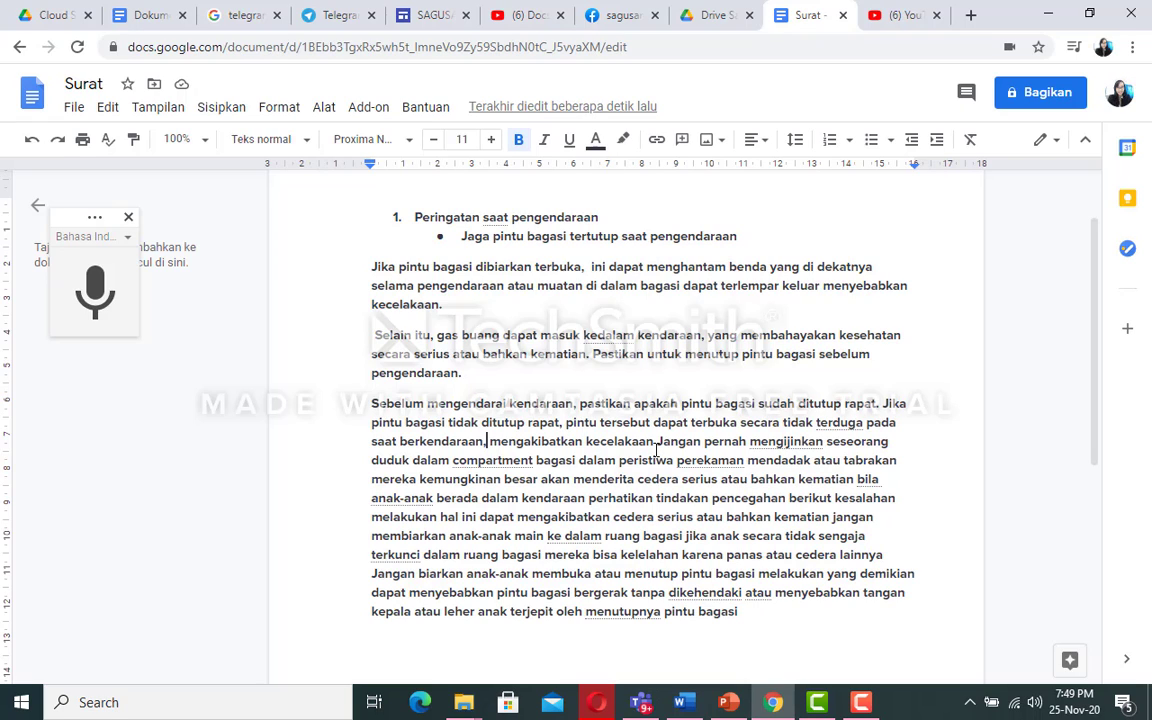
{"action": "left_click", "coordinate": [655, 444]}
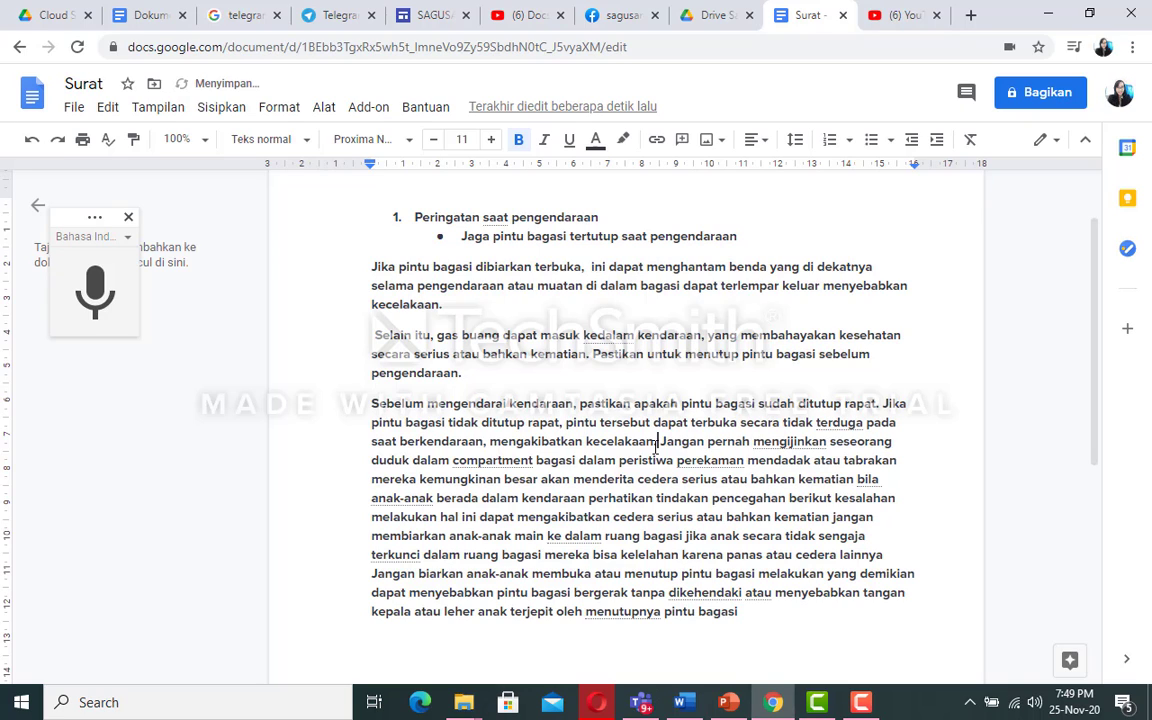
{"action": "key", "text": "Return"}
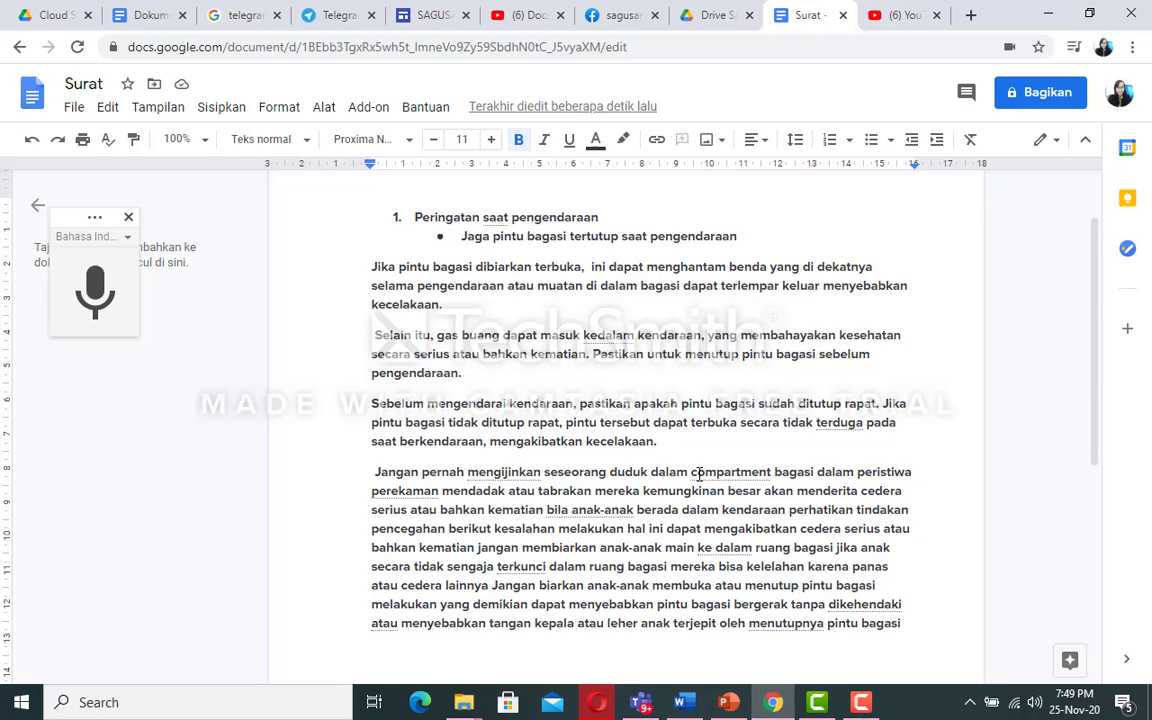
- Change the spelling of "compartment" to "kompartmen" in the paragraph starting with "Jangan pernah"
{"action": "left_click", "coordinate": [698, 472]}
{"action": "key", "text": "Return"}
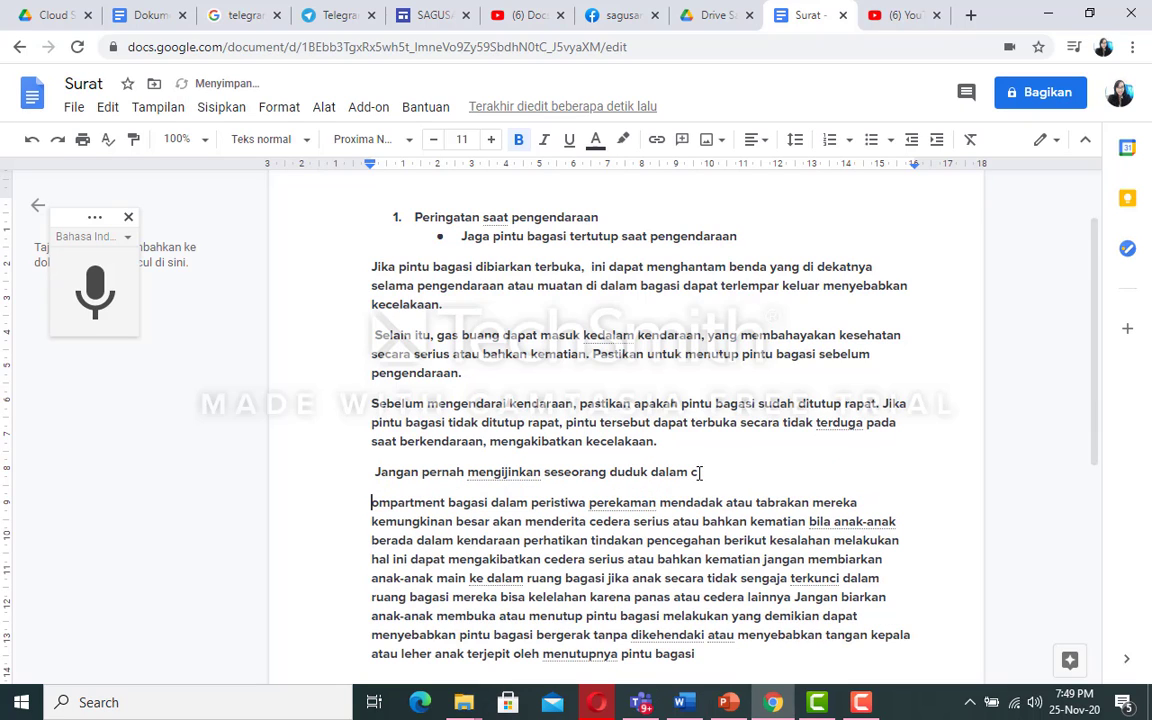
{"action": "key", "text": "BackSpace"}
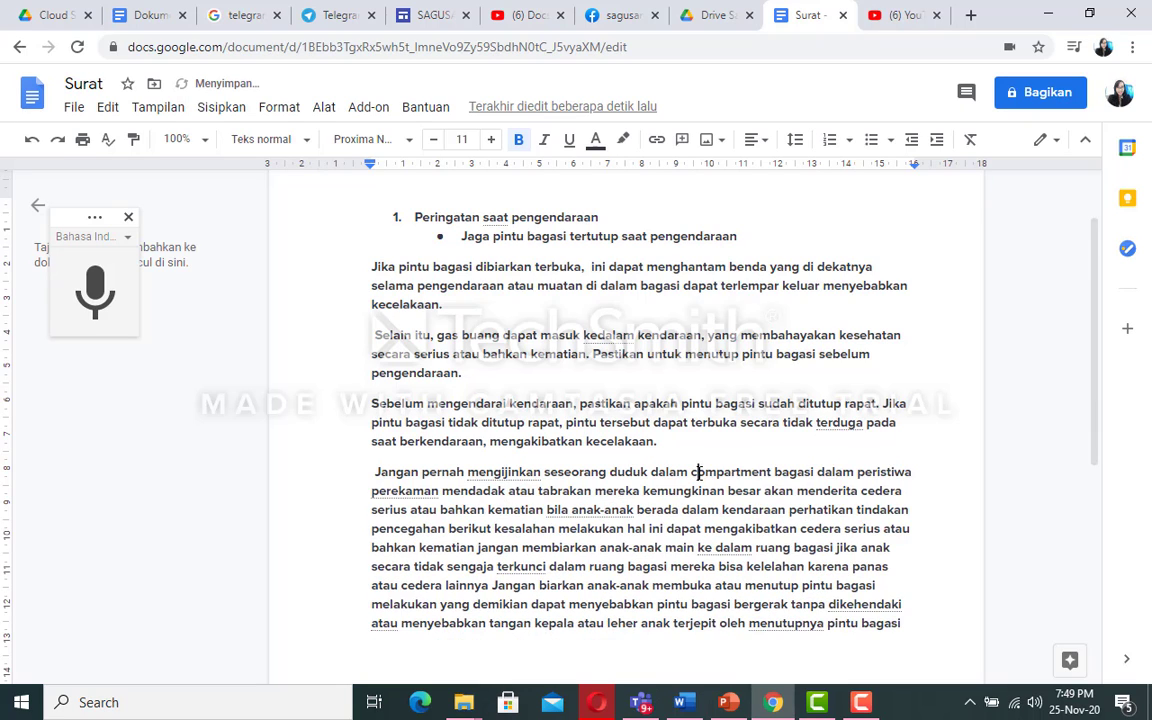
{"action": "key", "text": "BackSpace"}
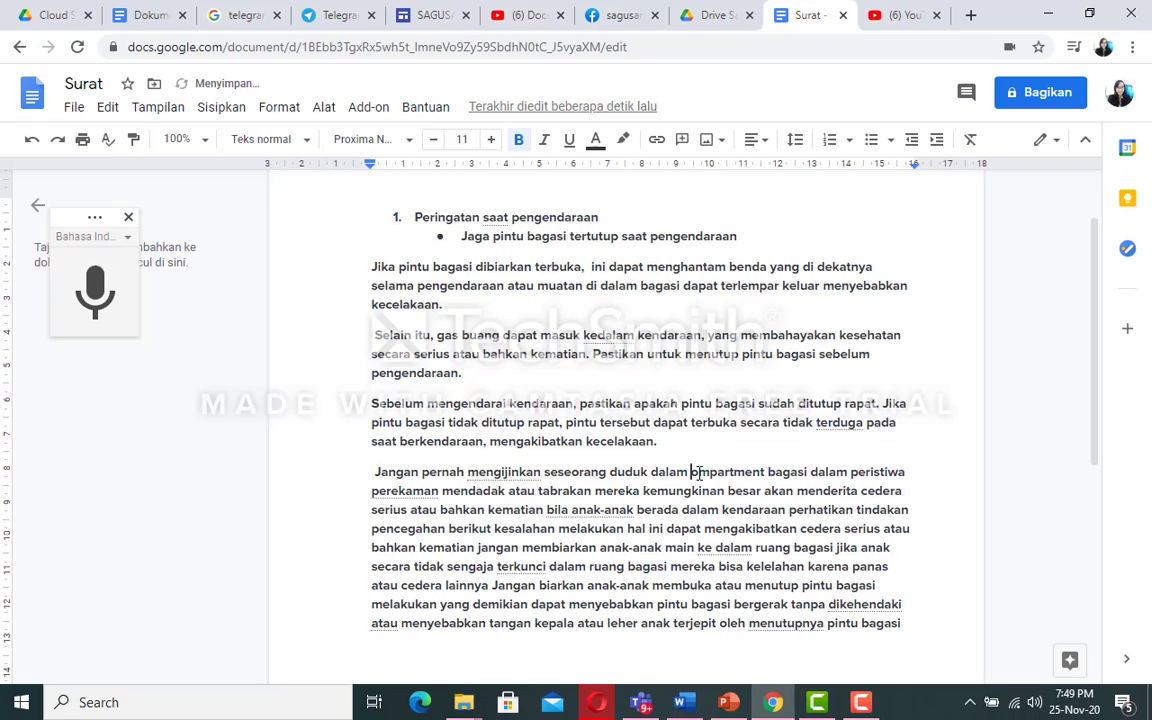
{"action": "type", "text": "k"}
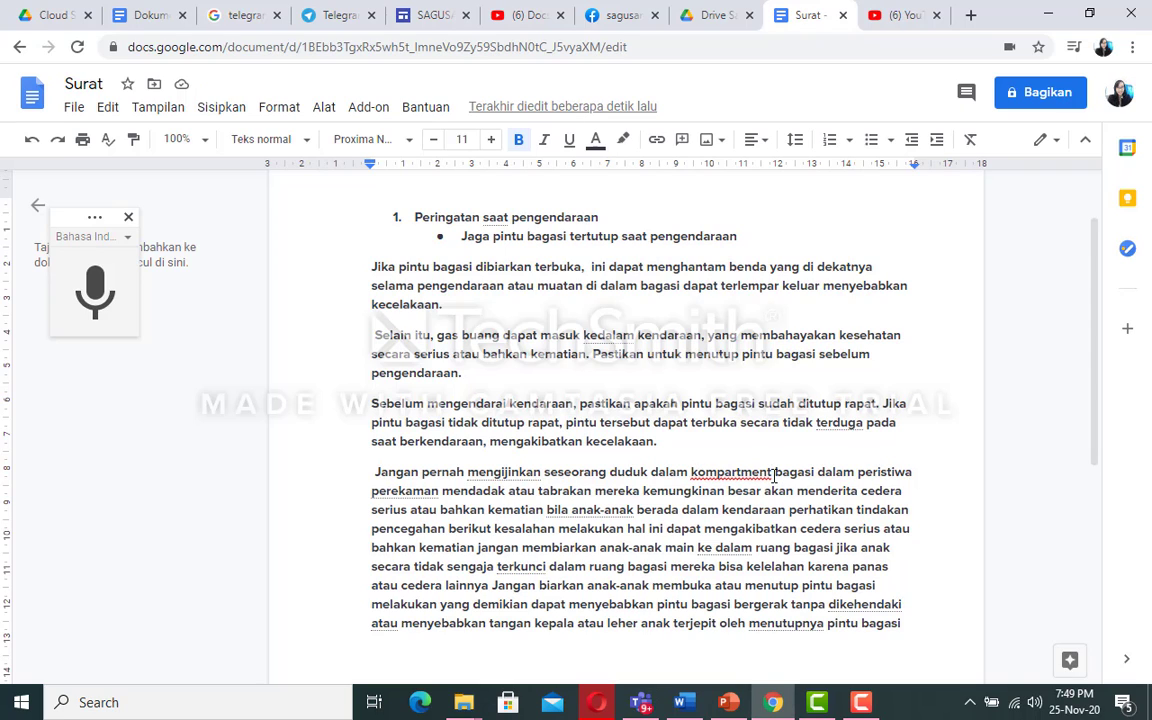
{"action": "key", "text": "BackSpace"}
- Add a period after "kompartmen bagasi" and capitalise the following word to "Dalam"
{"action": "key", "text": "ctrl+Right"}
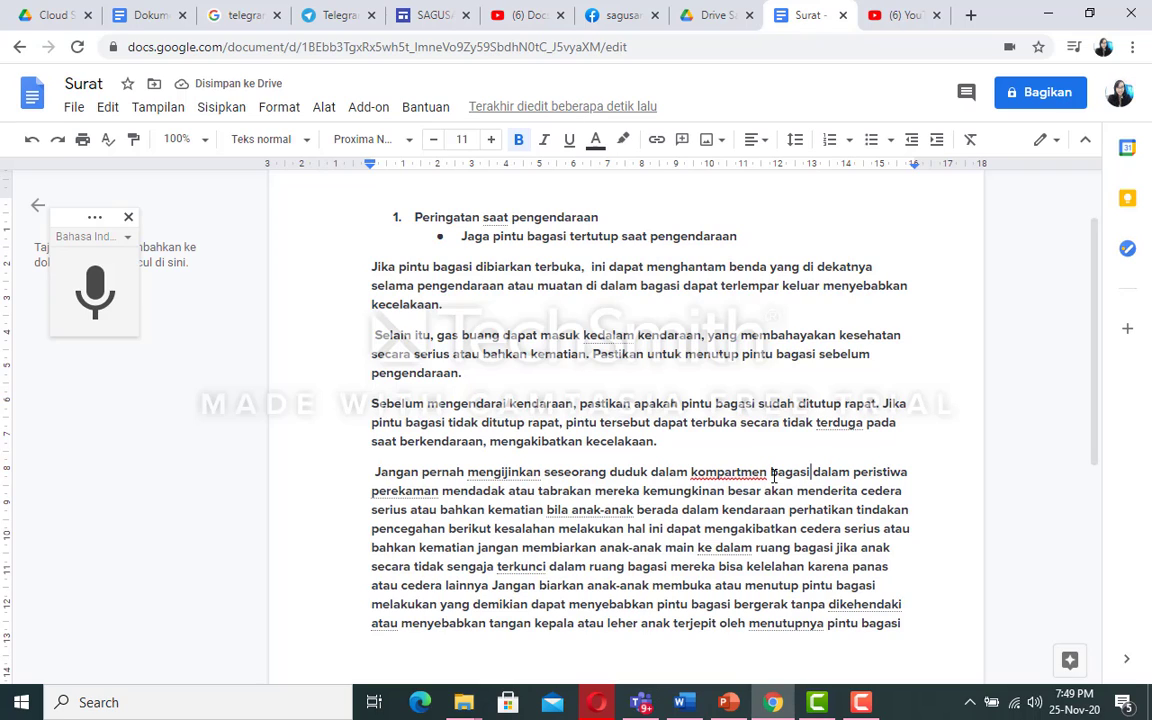
{"action": "type", "text": "."}
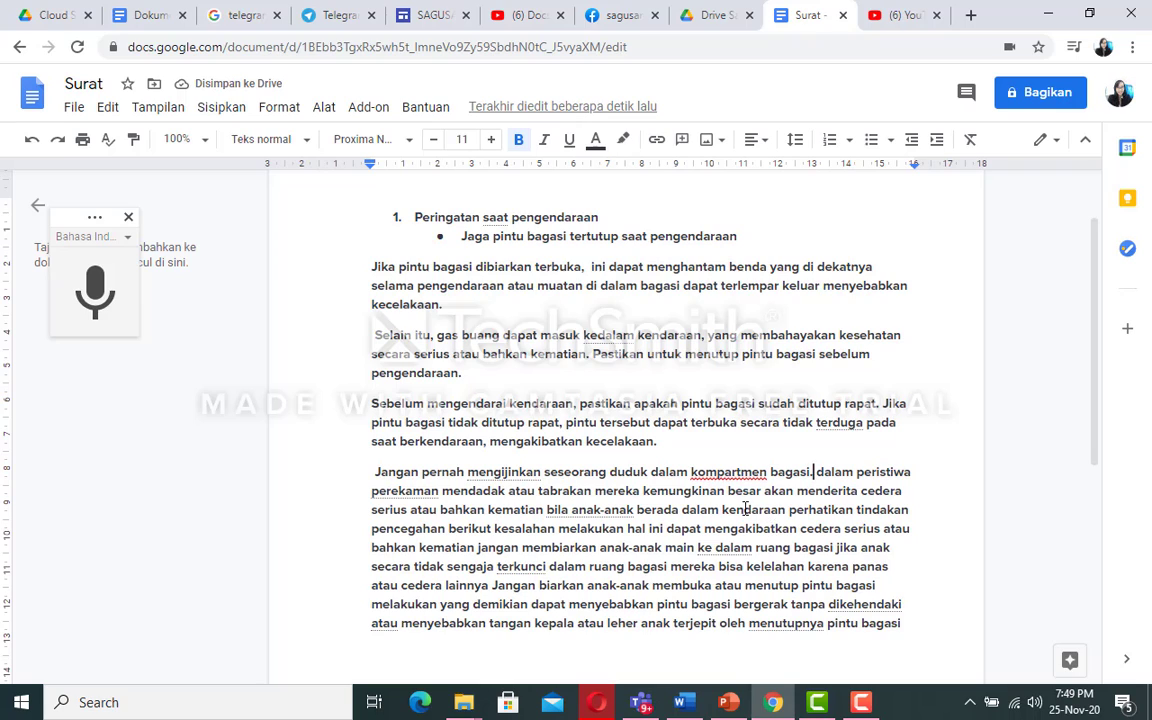
{"action": "left_click", "coordinate": [826, 473]}
{"action": "key", "text": "BackSpace"}
{"action": "type", "text": "D"}
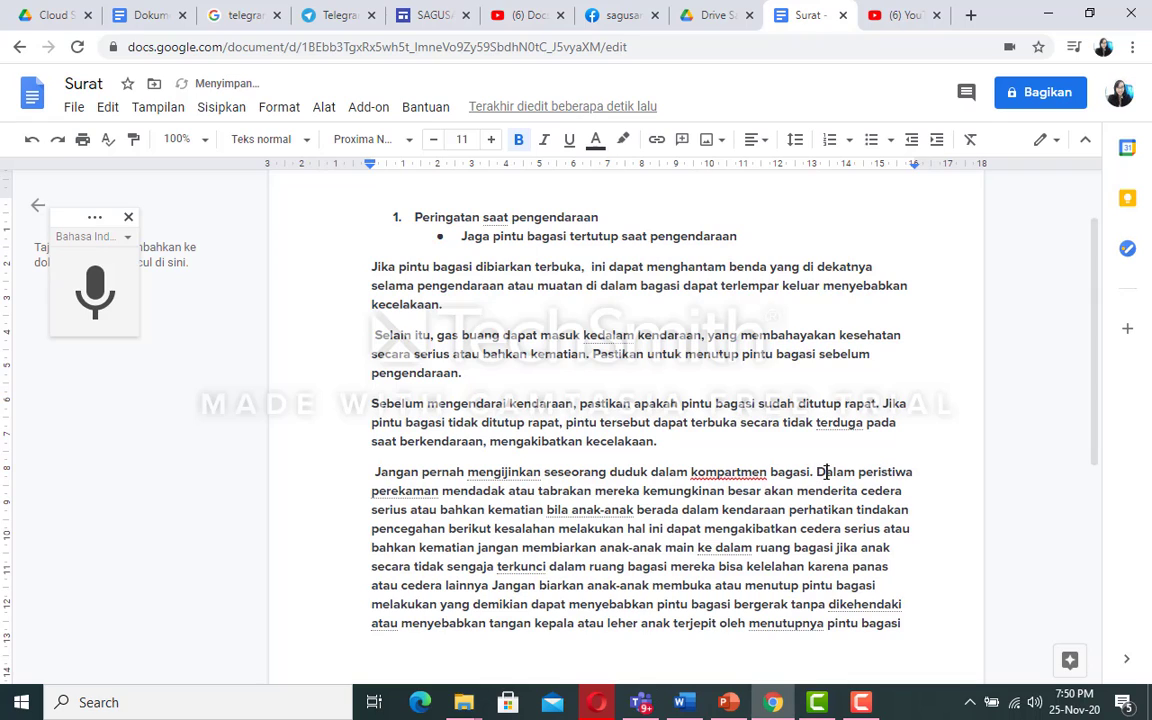
- Change the first letter of "kompartmen" so the word reads "compartmen"
{"action": "left_click", "coordinate": [720, 473]}
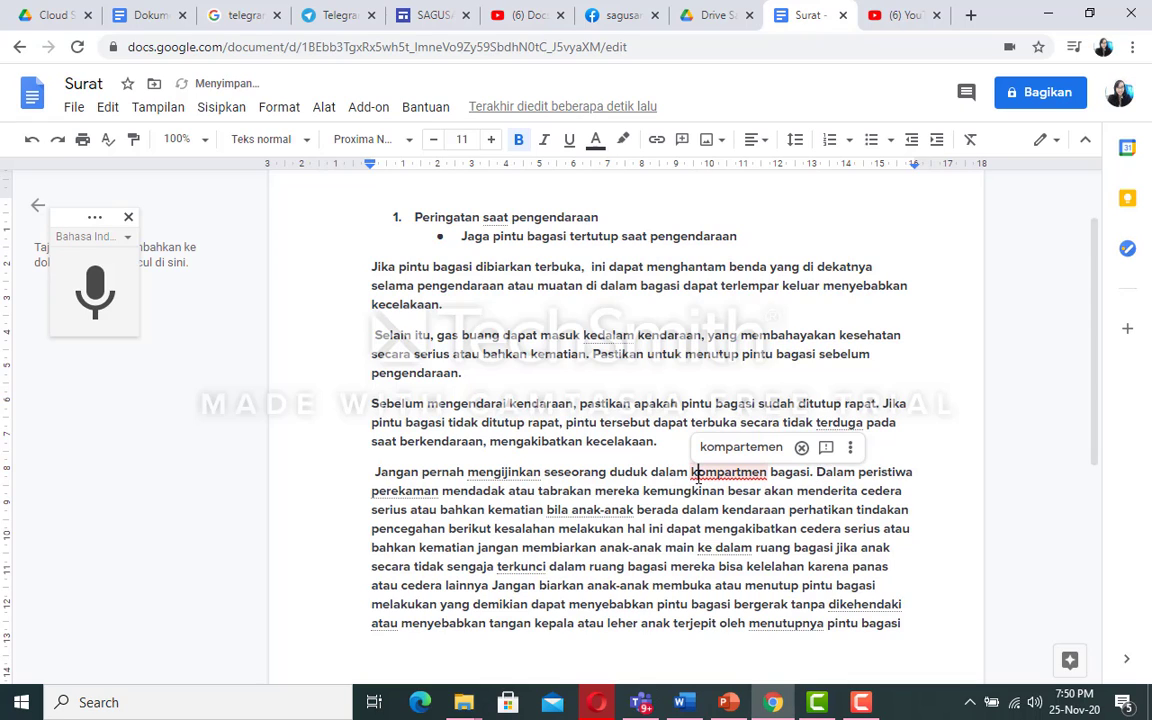
{"action": "key", "text": "Left"}
{"action": "key", "text": "Left"}
{"action": "key", "text": "Left"}
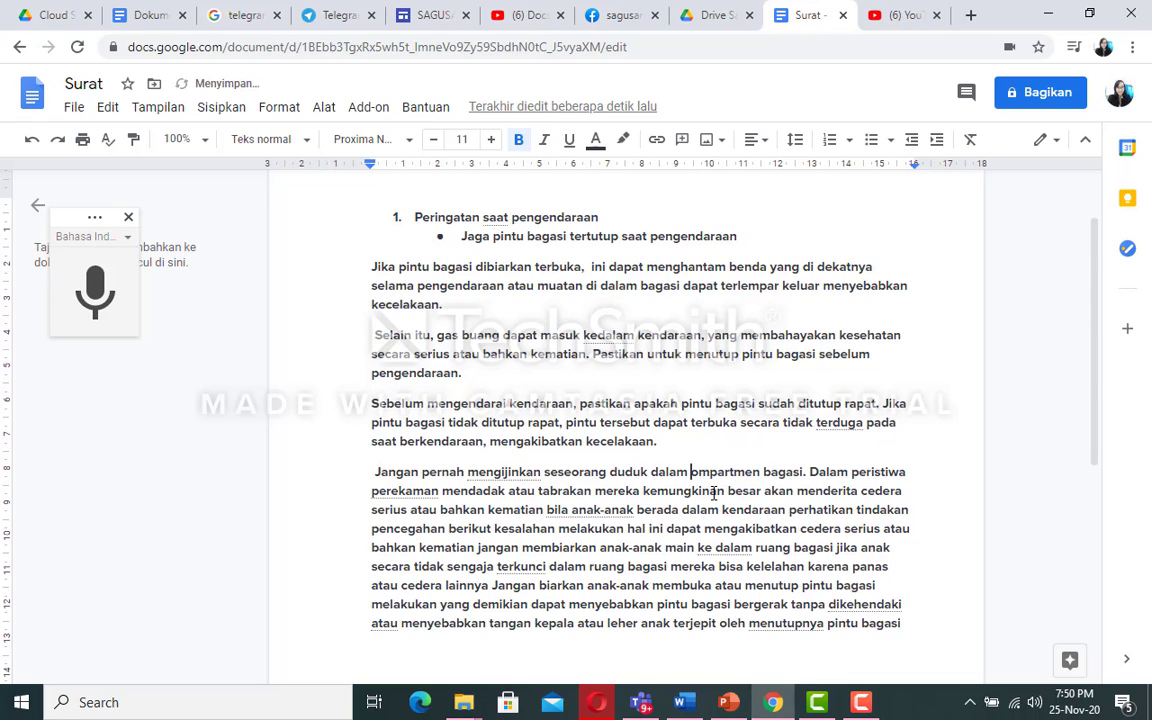
{"action": "key", "text": "BackSpace"}
{"action": "type", "text": "c"}
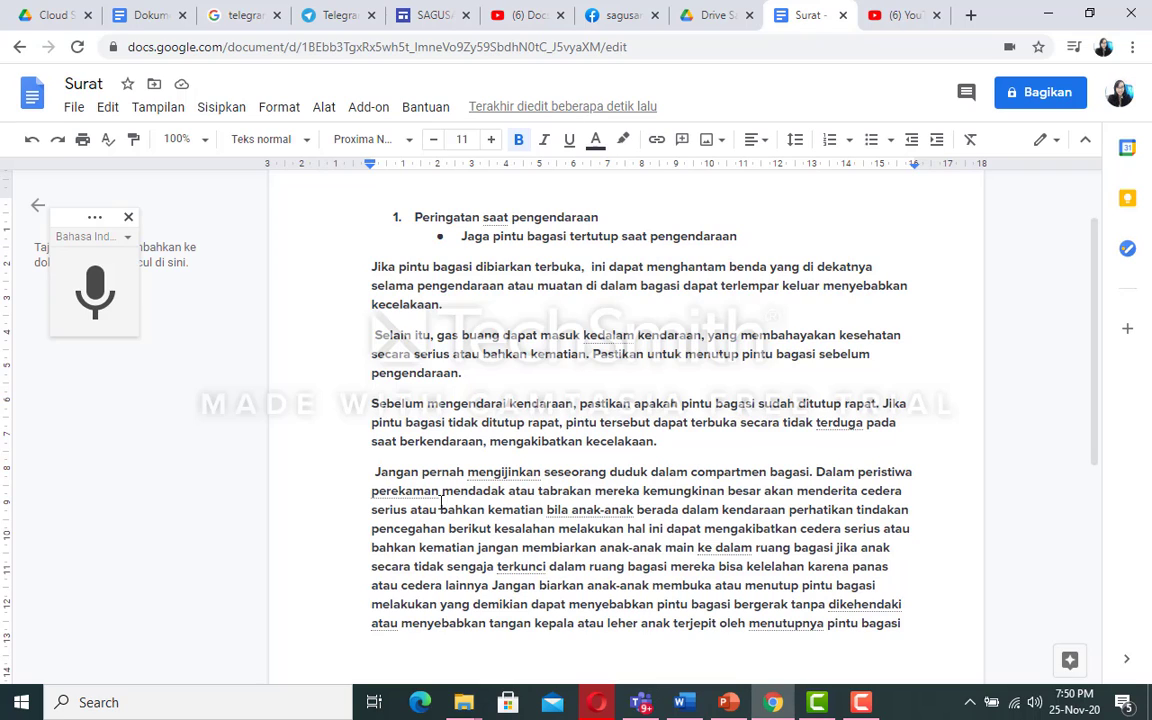
- Correct "perekaman" to "pengereman" and add a comma after "mendadak atau tabrakan"
{"action": "left_click_drag", "start_coordinate": [439, 491], "coordinate": [389, 494]}
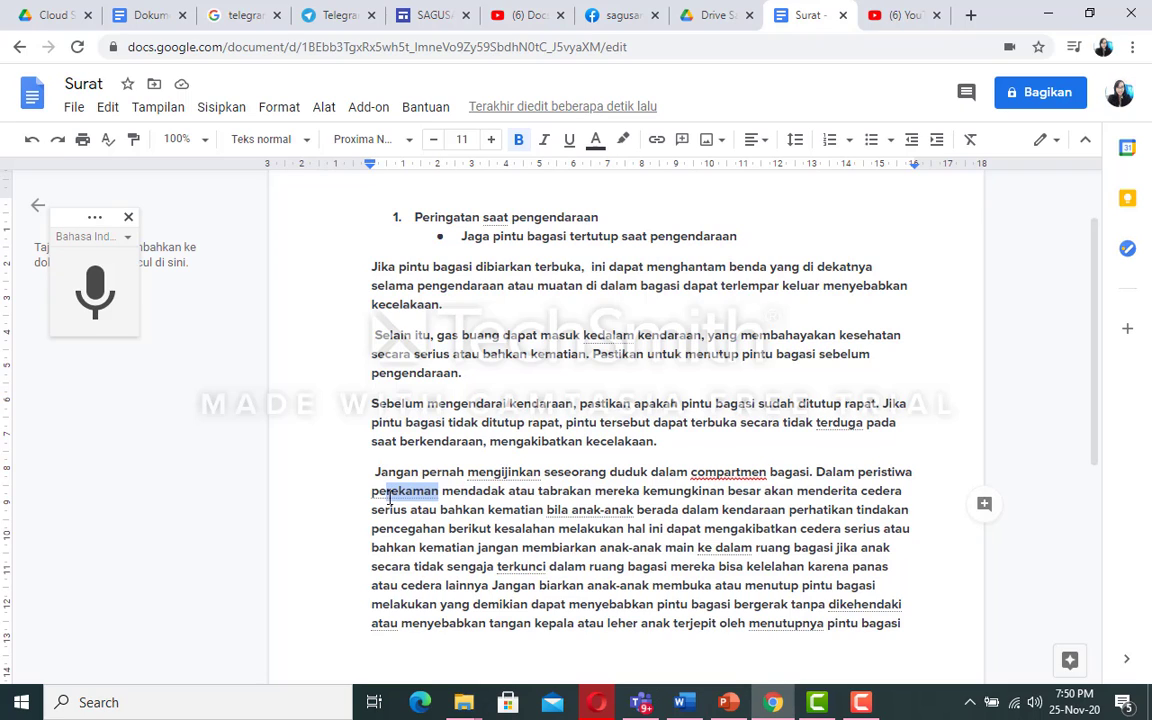
{"action": "type", "text": "ngerem"}
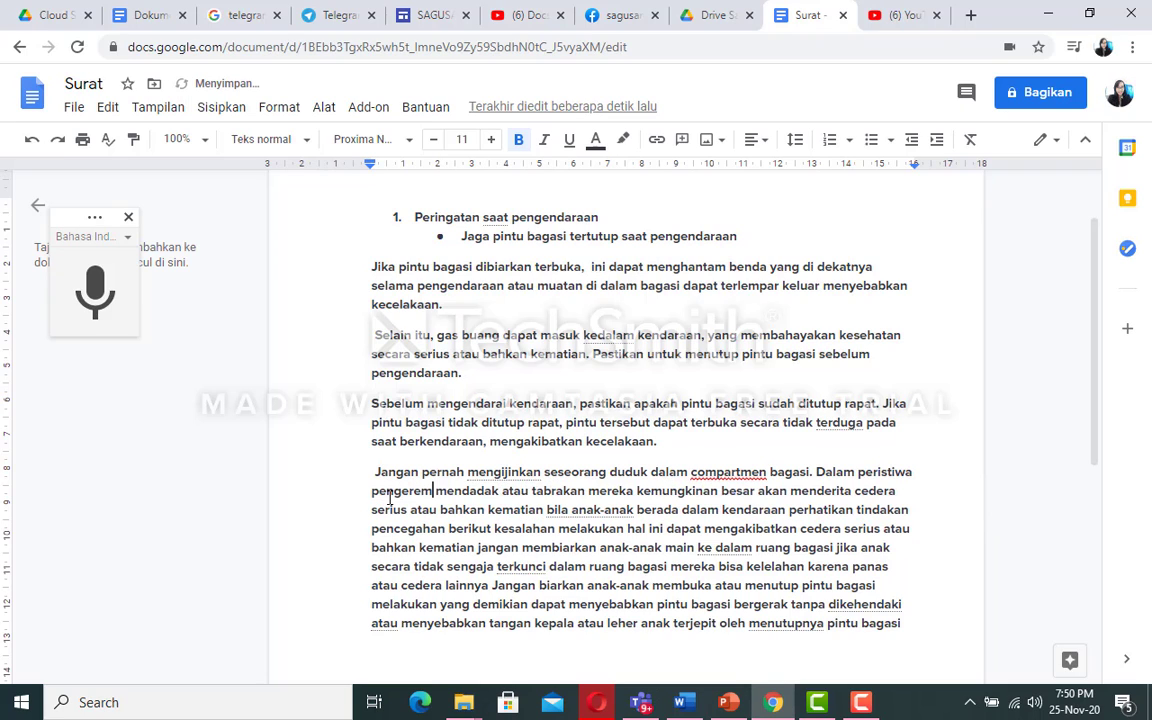
{"action": "type", "text": "an"}
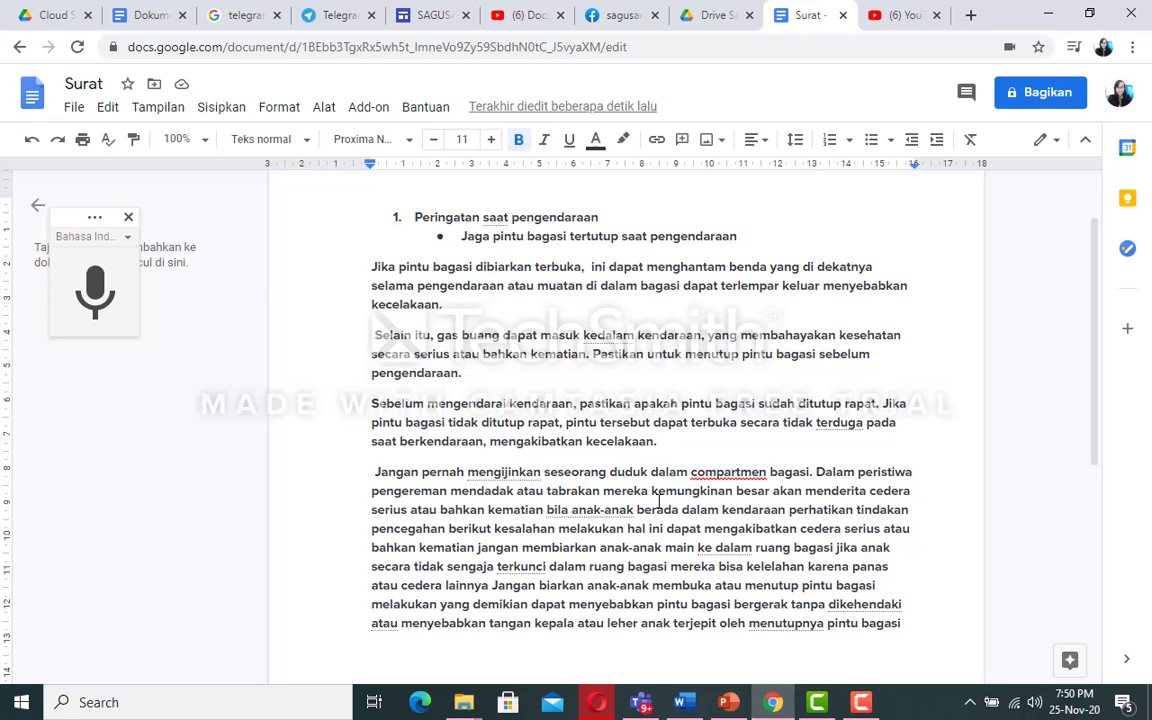
{"action": "left_click", "coordinate": [600, 492]}
{"action": "type", "text": ","}
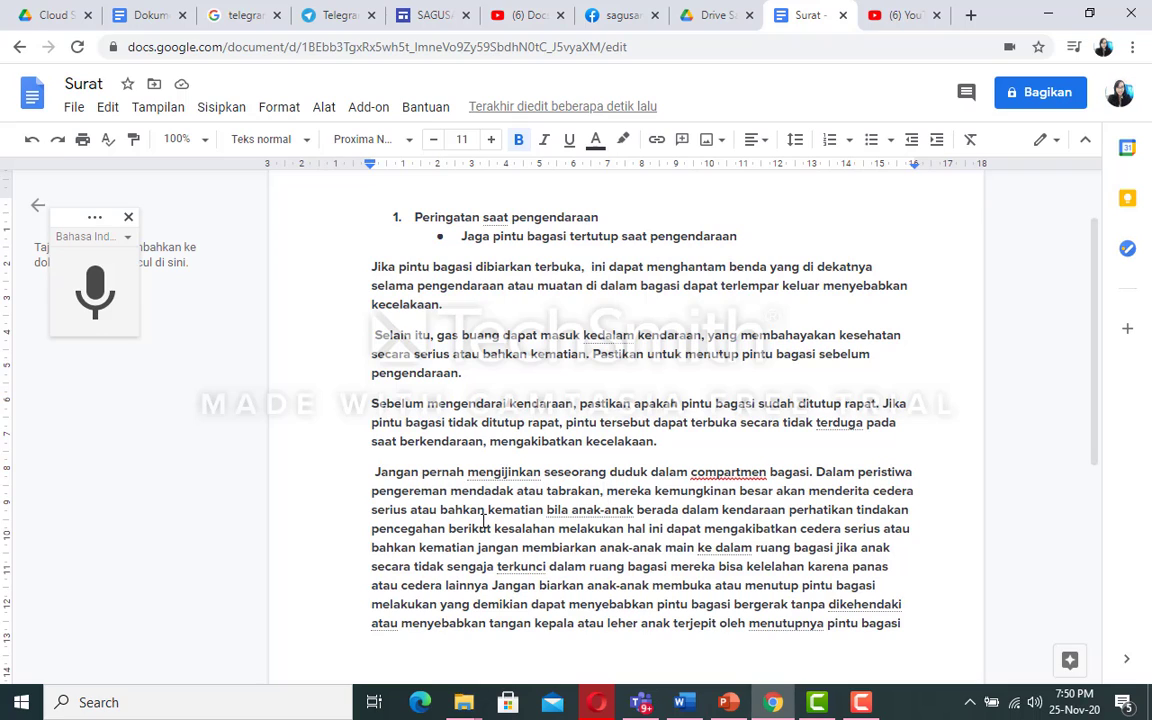
- Add a period after "cedera serius atau bahkan kematian" and start a new paragraph at "bila anak-anak"
{"action": "left_click", "coordinate": [546, 511]}
{"action": "key", "text": "BackSpace"}
{"action": "left_click", "coordinate": [544, 511]}
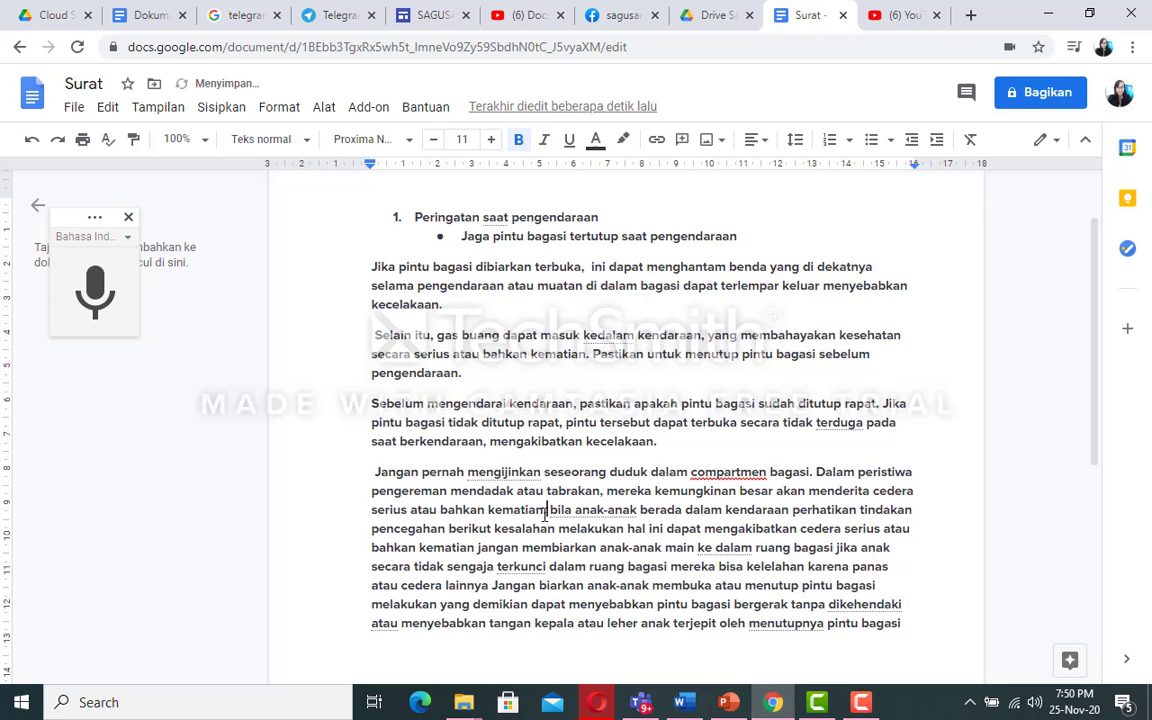
{"action": "key", "text": "BackSpace"}
{"action": "type", "text": "."}
{"action": "key", "text": "Return"}
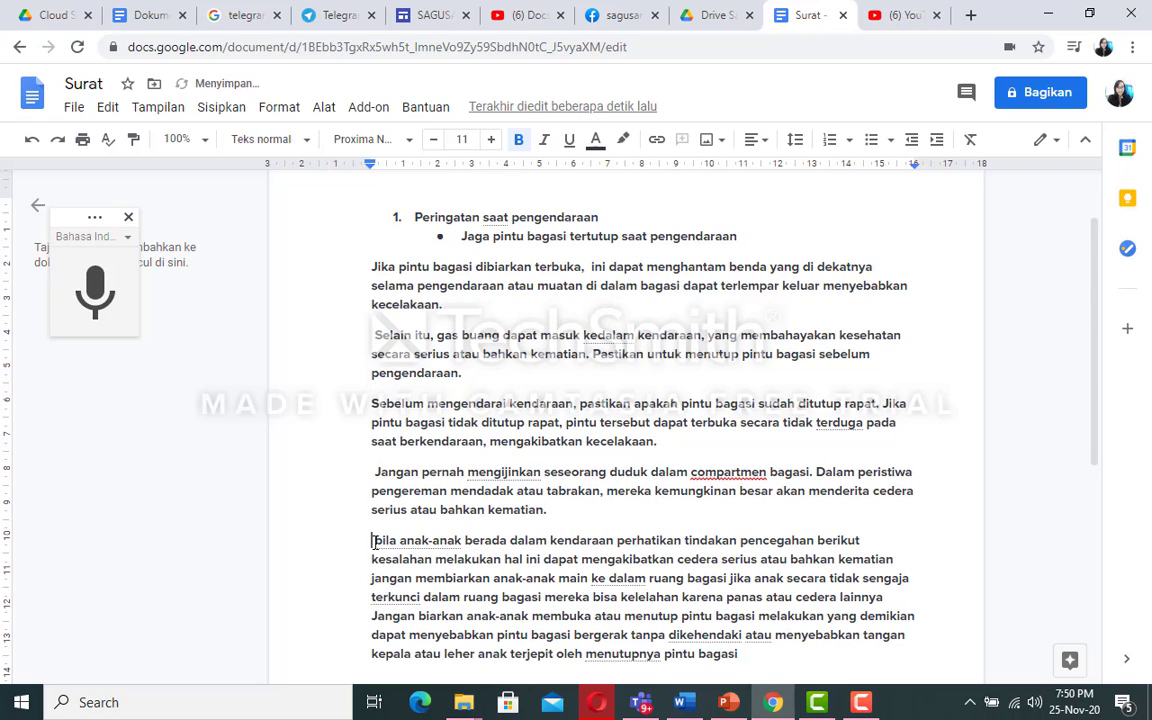
- Capitalise "bila" to "Bila" at the start of the new paragraph and remove its leading space
{"action": "key", "text": "Delete"}
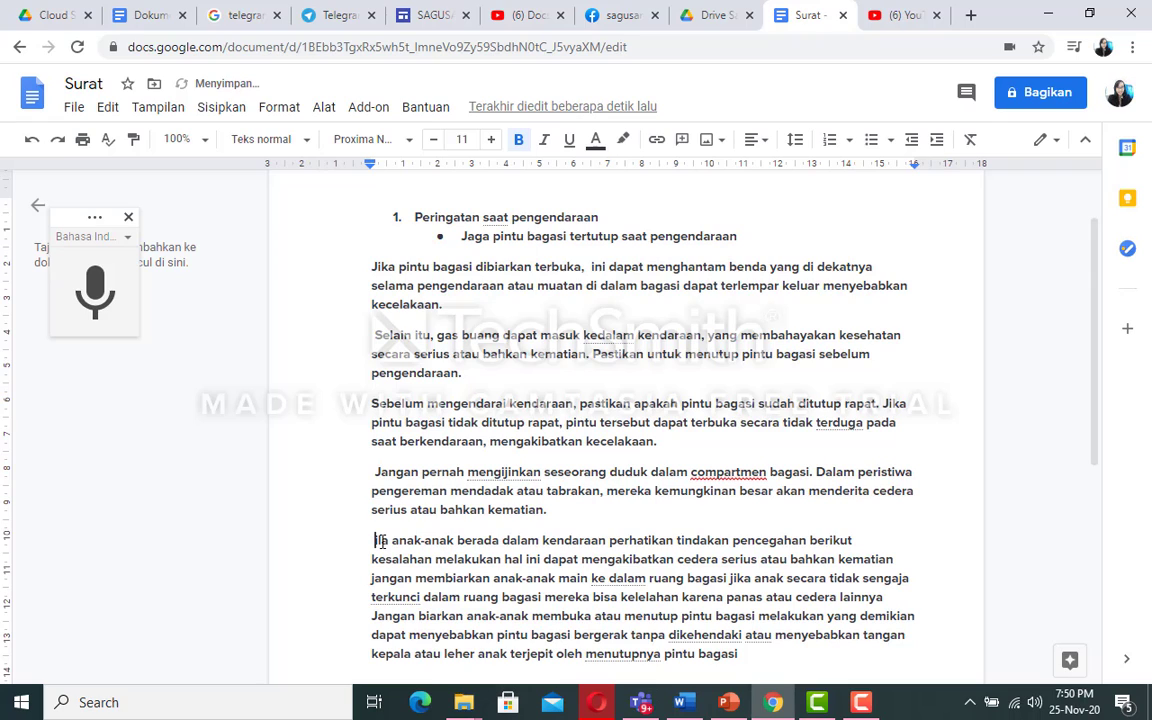
{"action": "type", "text": "B"}
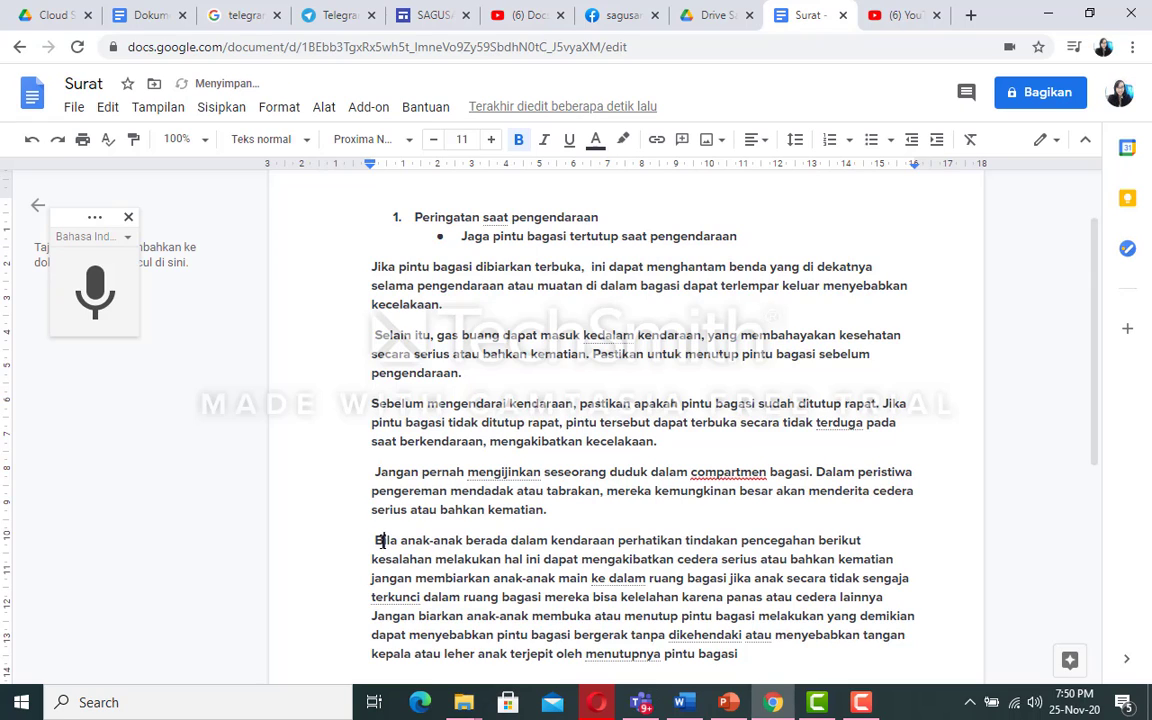
{"action": "key", "text": "Left"}
{"action": "key", "text": "BackSpace"}
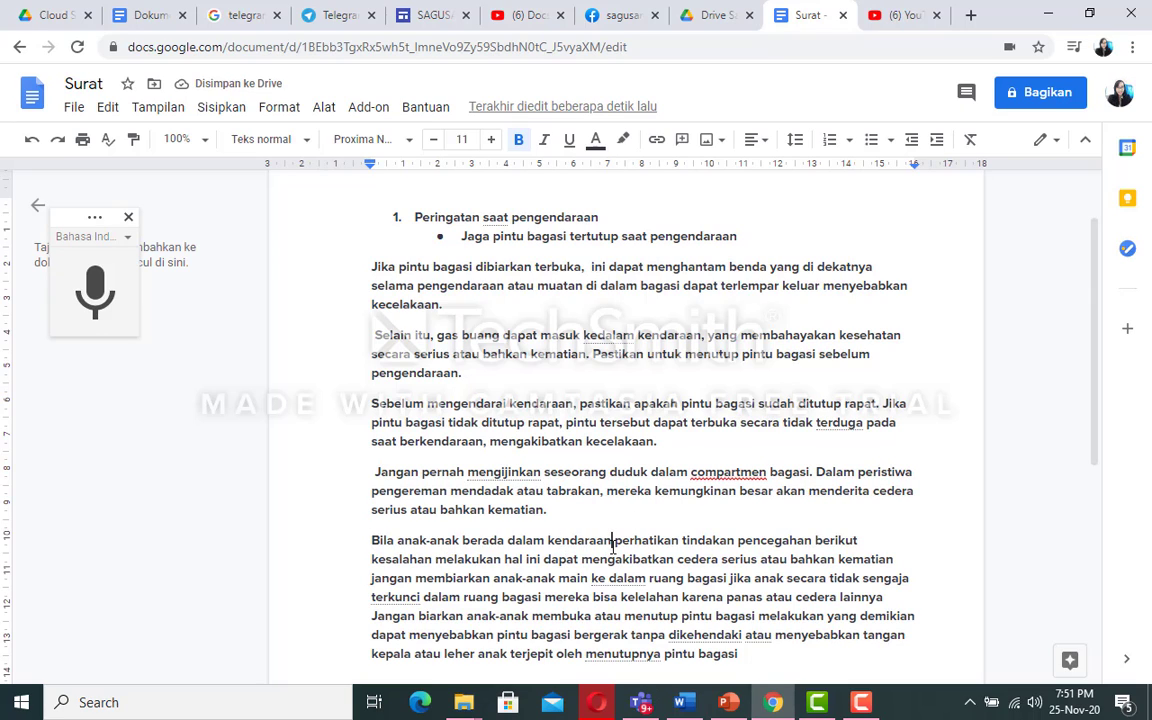
- Split "Bila anak-anak berada dalam kendaraan" onto its own line and make it numbered list item 2
{"action": "left_click", "coordinate": [613, 541]}
{"action": "key", "text": "Return"}
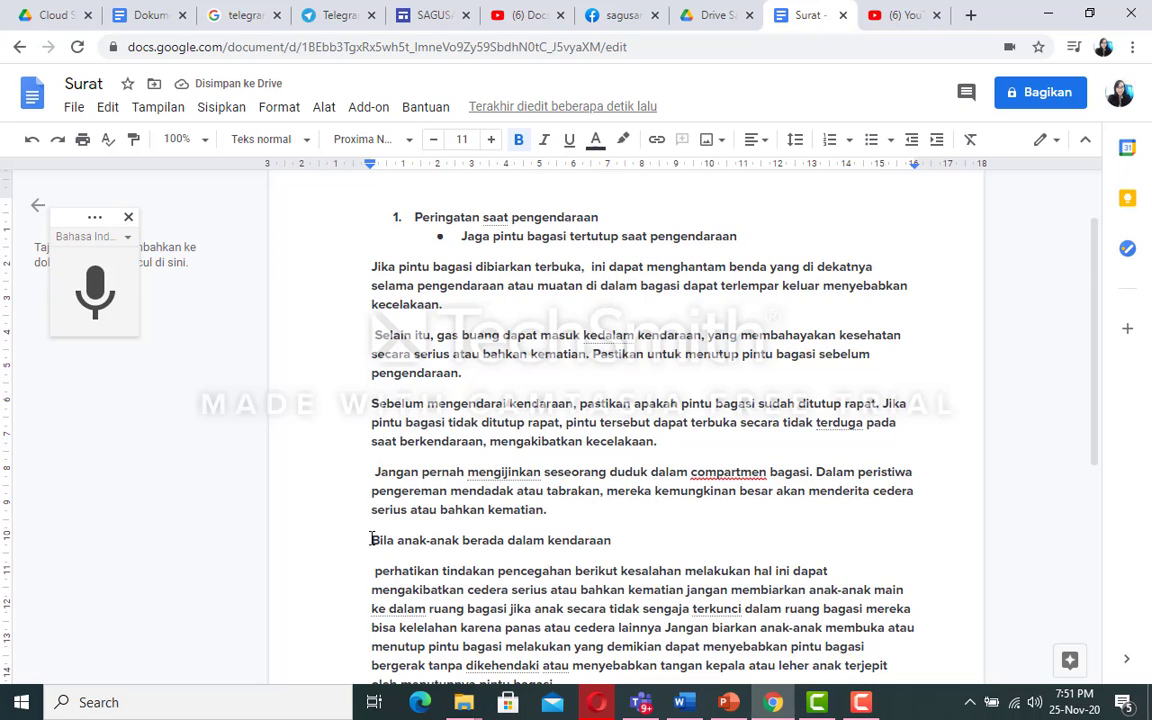
{"action": "left_click", "coordinate": [831, 140]}
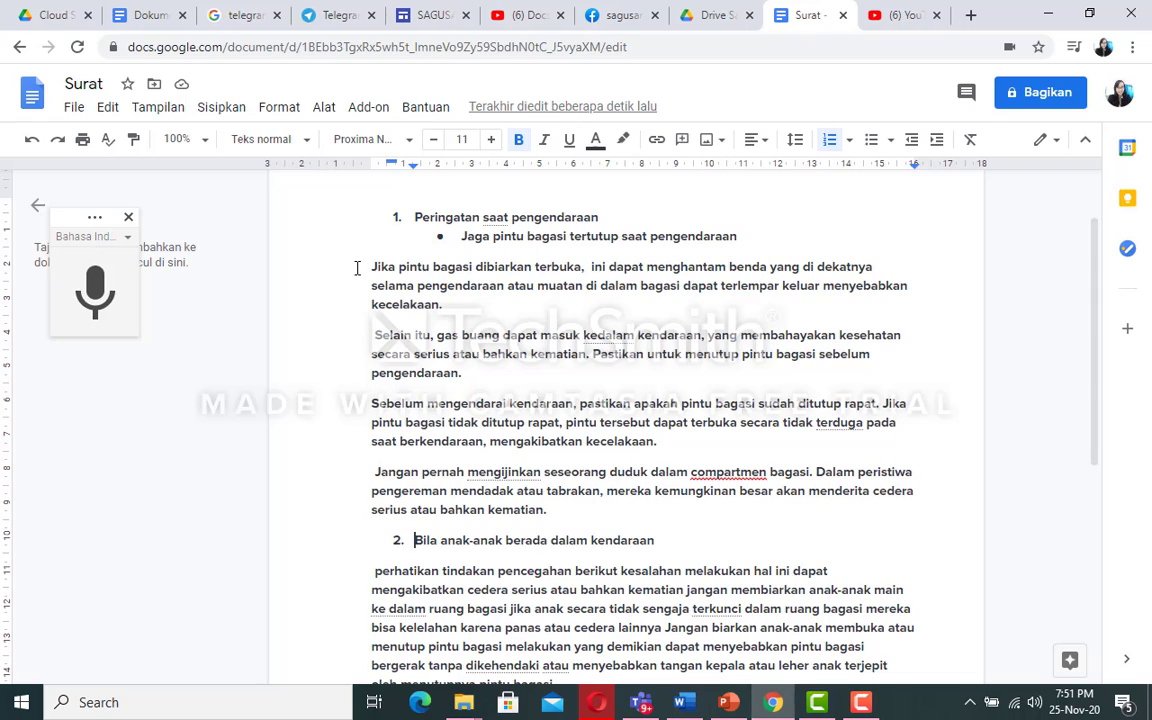
- Remove the bullet and indentation from the line "Jaga pintu bagasi tertutup saat pengendaraan"
{"action": "left_click", "coordinate": [460, 236]}
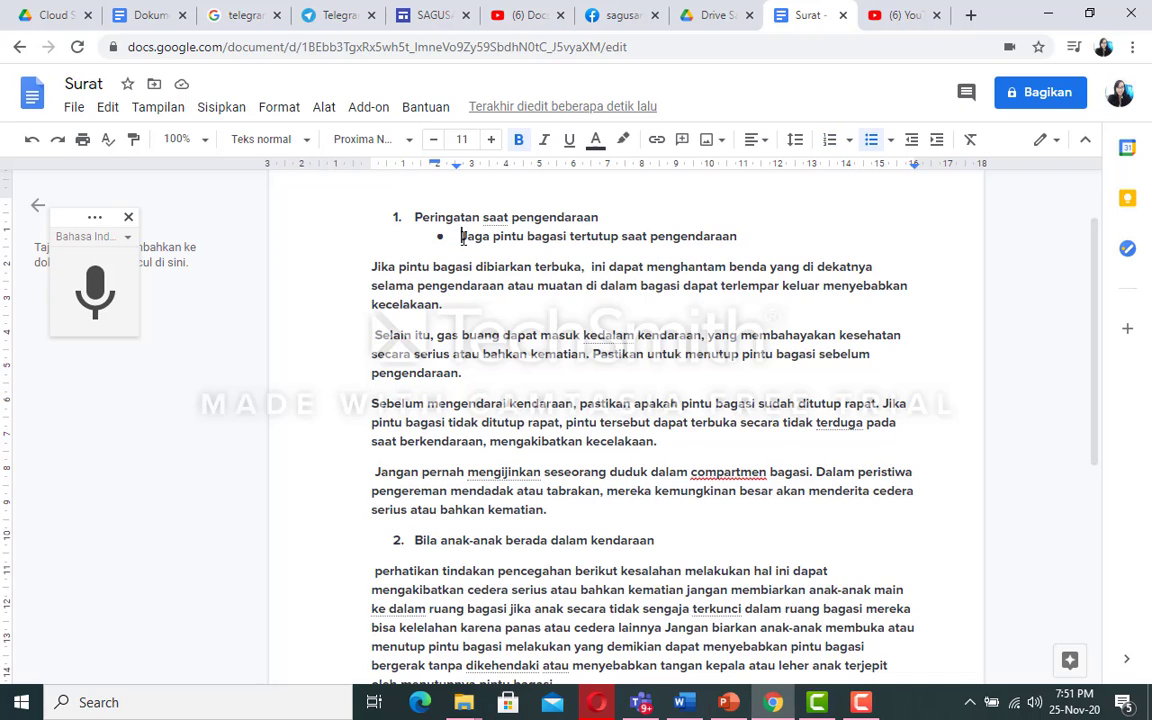
{"action": "key", "text": "BackSpace"}
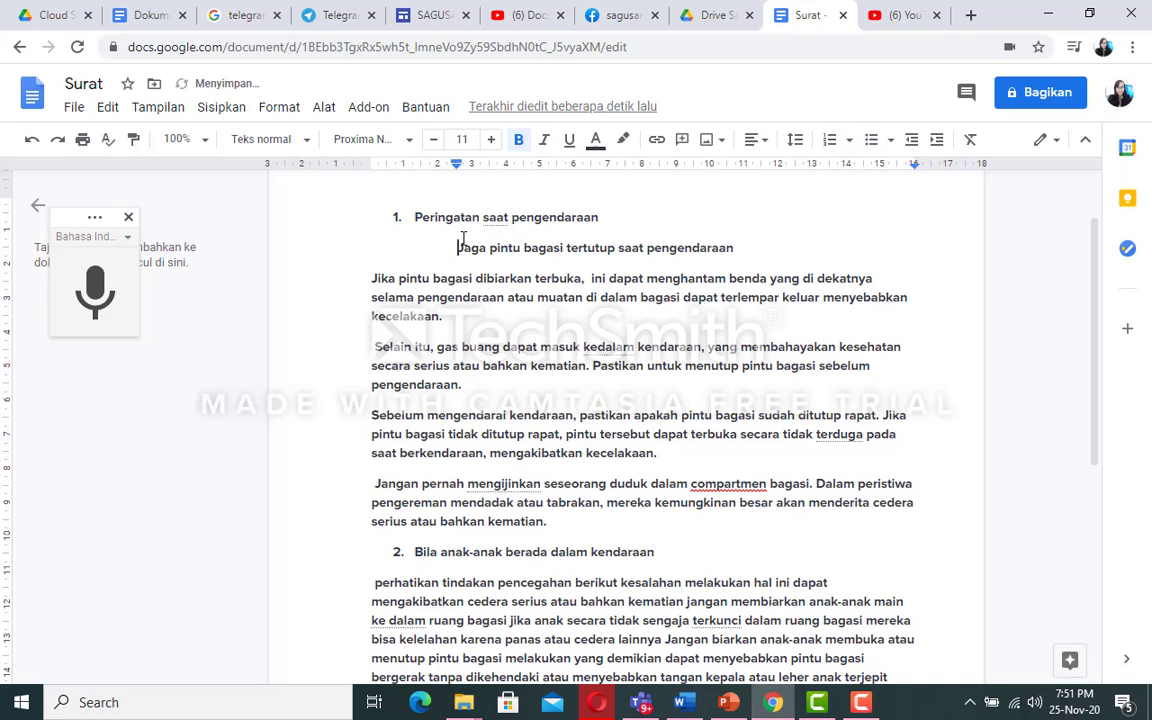
{"action": "key", "text": "BackSpace"}
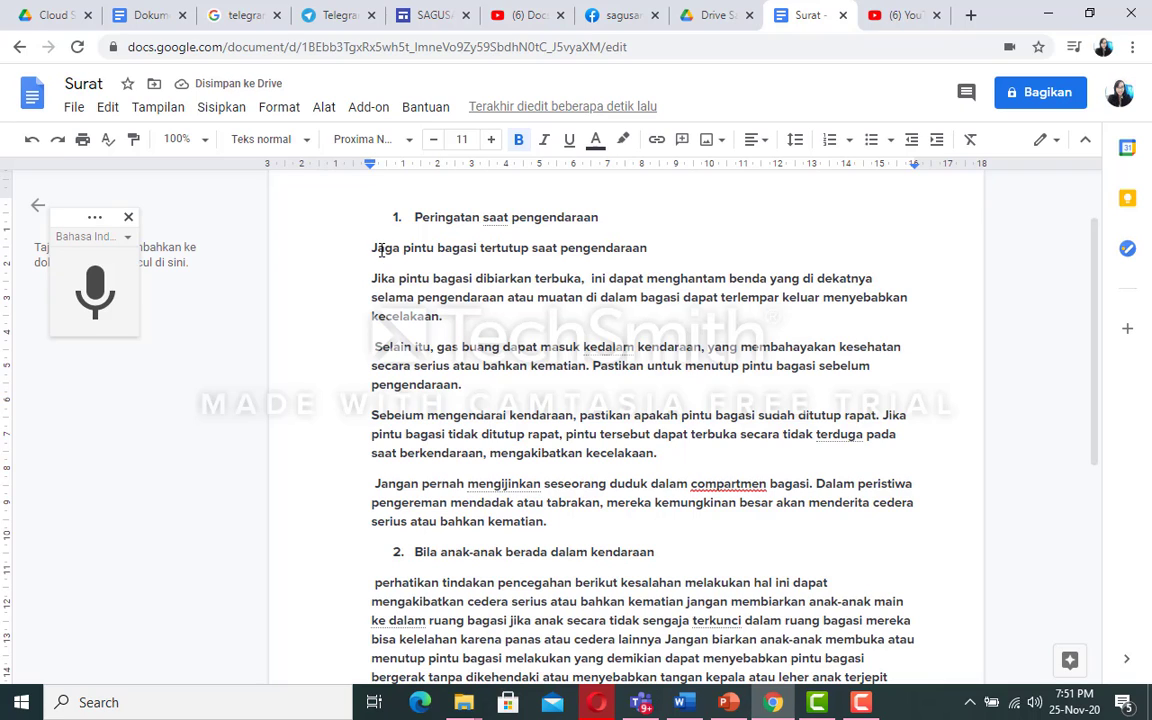
{"action": "left_click", "coordinate": [376, 279]}
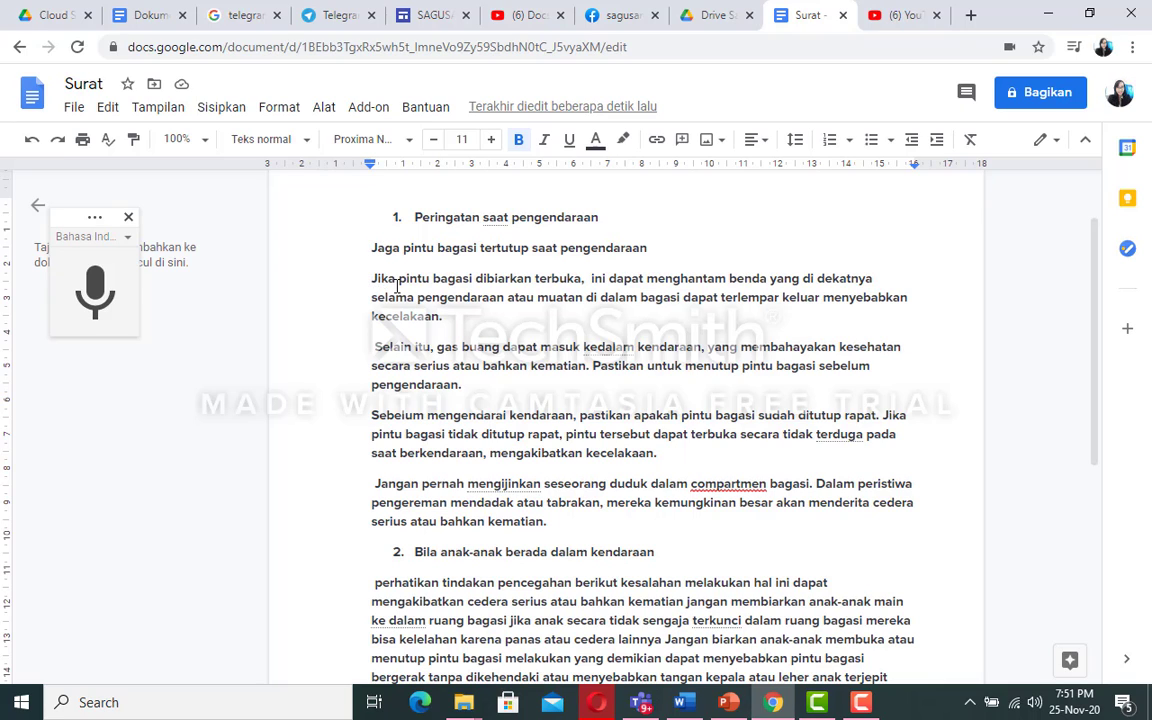
{"action": "key", "text": "BackSpace"}
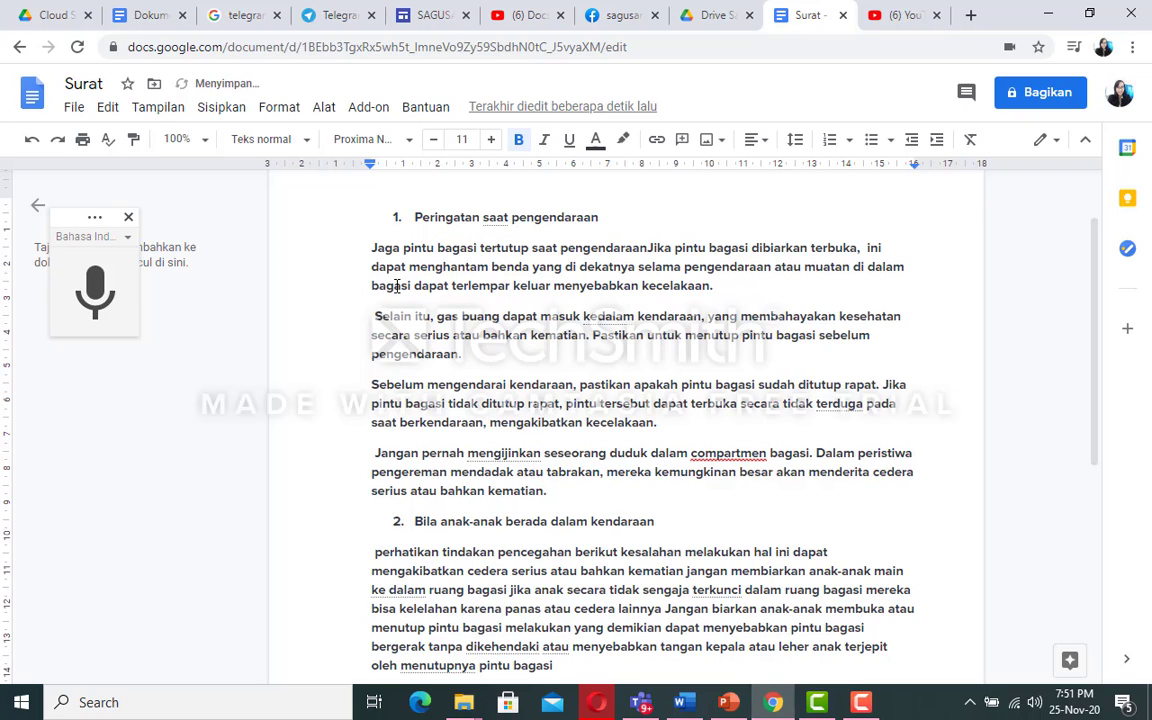
{"action": "key", "text": "Return"}
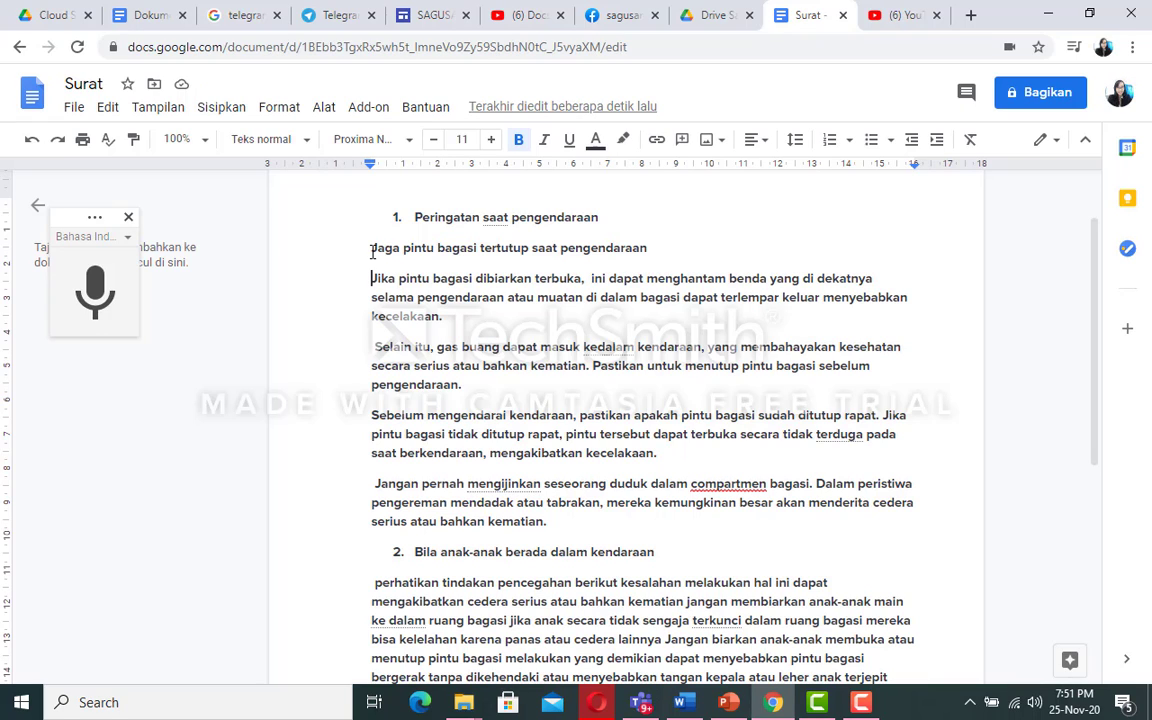
{"action": "left_click_drag", "start_coordinate": [372, 249], "coordinate": [725, 525]}
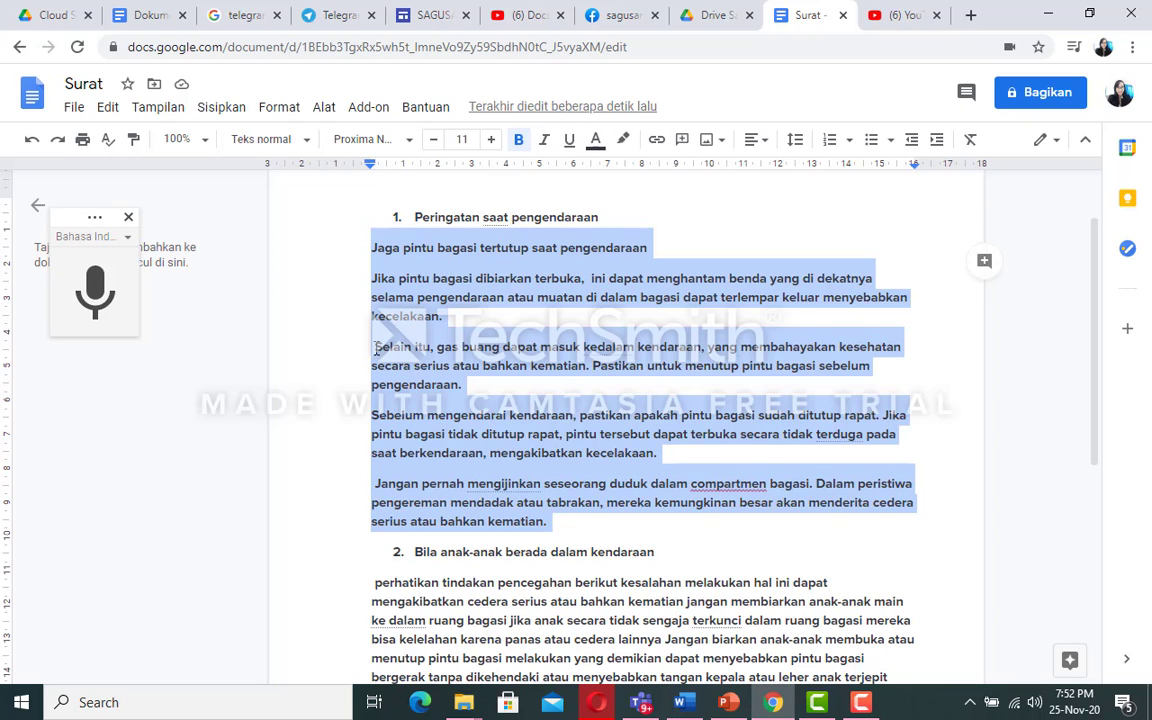
- Join the "Selain itu" paragraph to the "Jika pintu bagasi" paragraph, and join that to "Jaga pintu bagasi tertutup saat pengendaraan" with a period between
{"action": "left_click", "coordinate": [375, 347]}
{"action": "key", "text": "BackSpace"}
{"action": "key", "text": "BackSpace"}
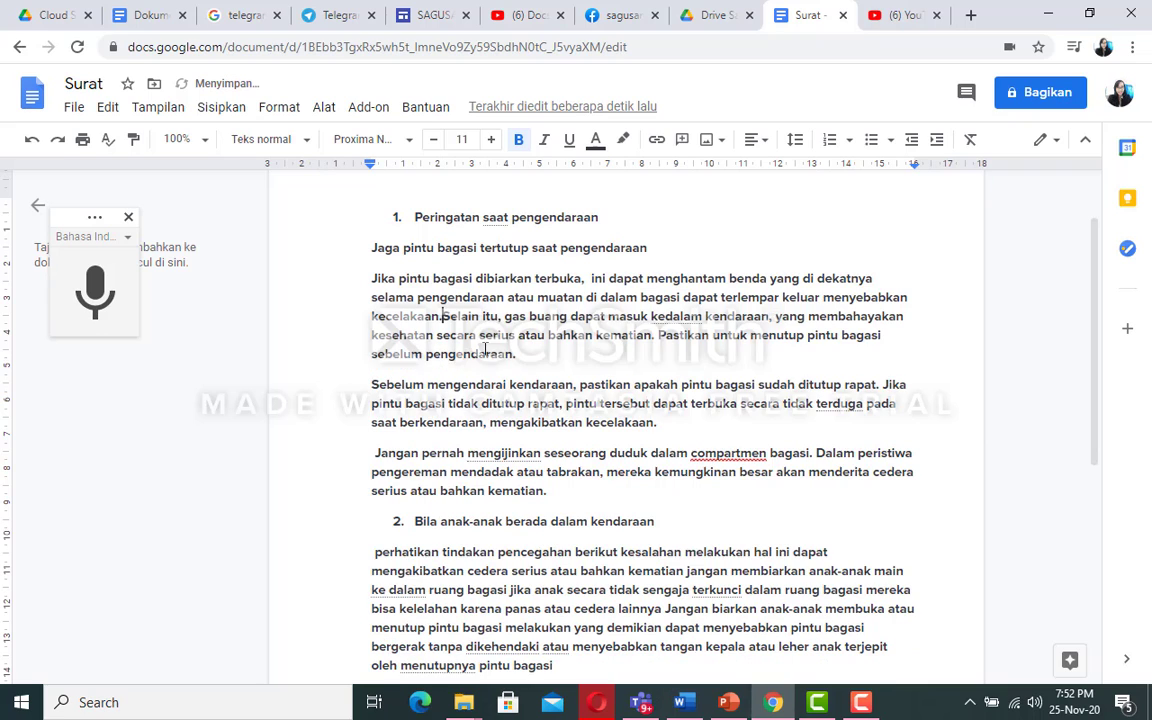
{"action": "left_click", "coordinate": [368, 279]}
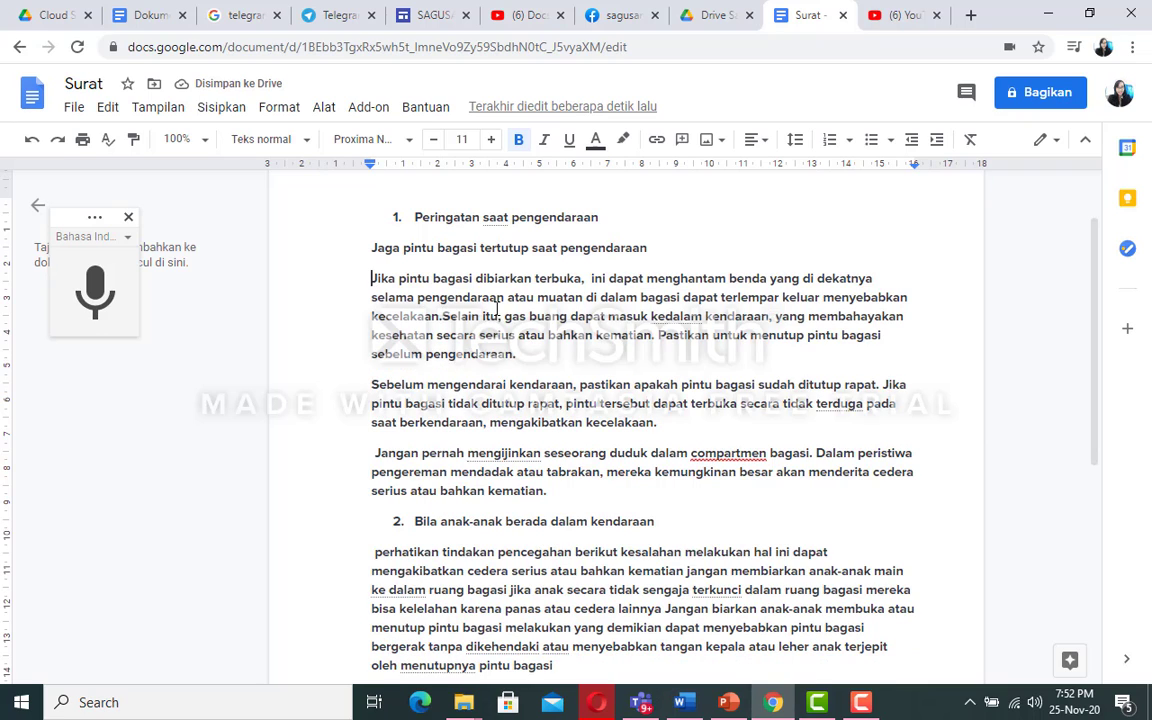
{"action": "key", "text": "BackSpace"}
{"action": "type", "text": "."}
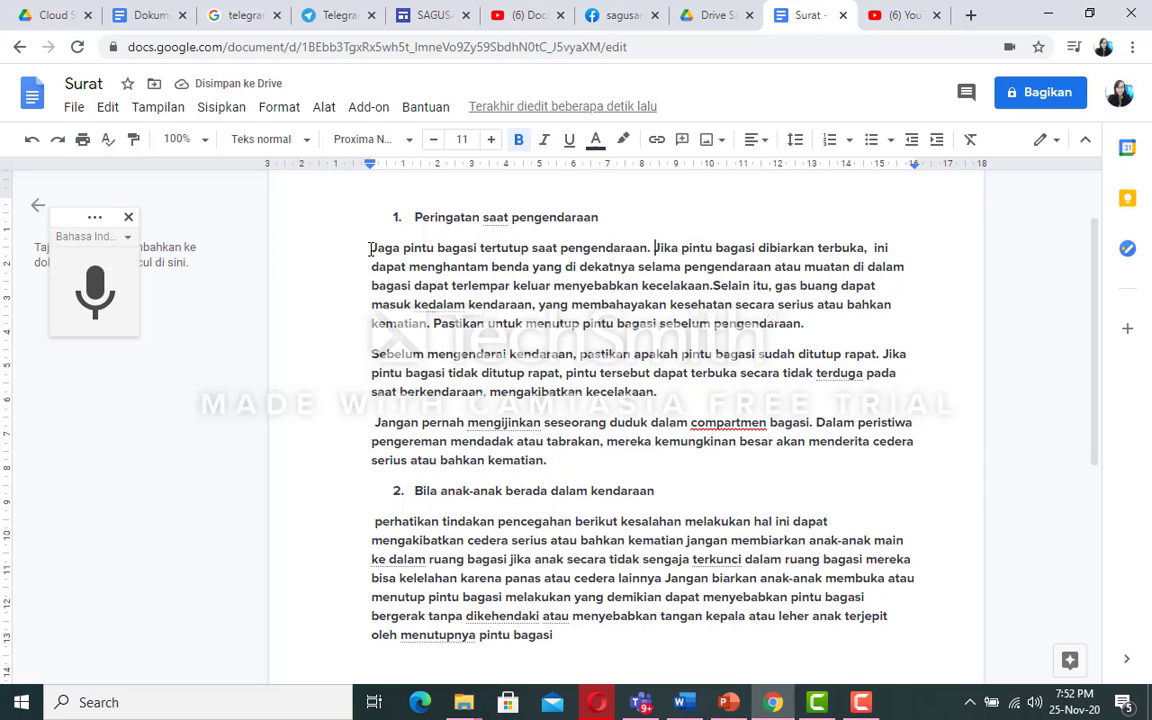
- Turn the three paragraphs under "Peringatan saat pengendaraan" into a bulleted list and add an empty bullet after the last one
{"action": "left_click_drag", "start_coordinate": [371, 247], "coordinate": [599, 463]}
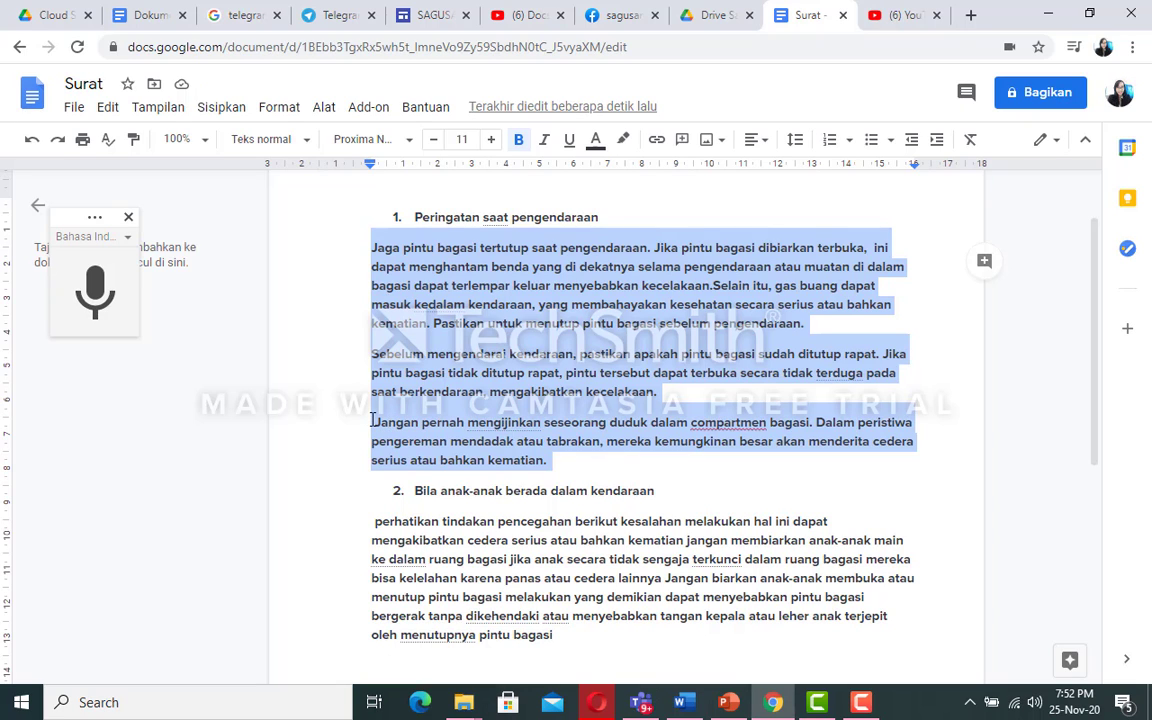
{"action": "left_click", "coordinate": [873, 142]}
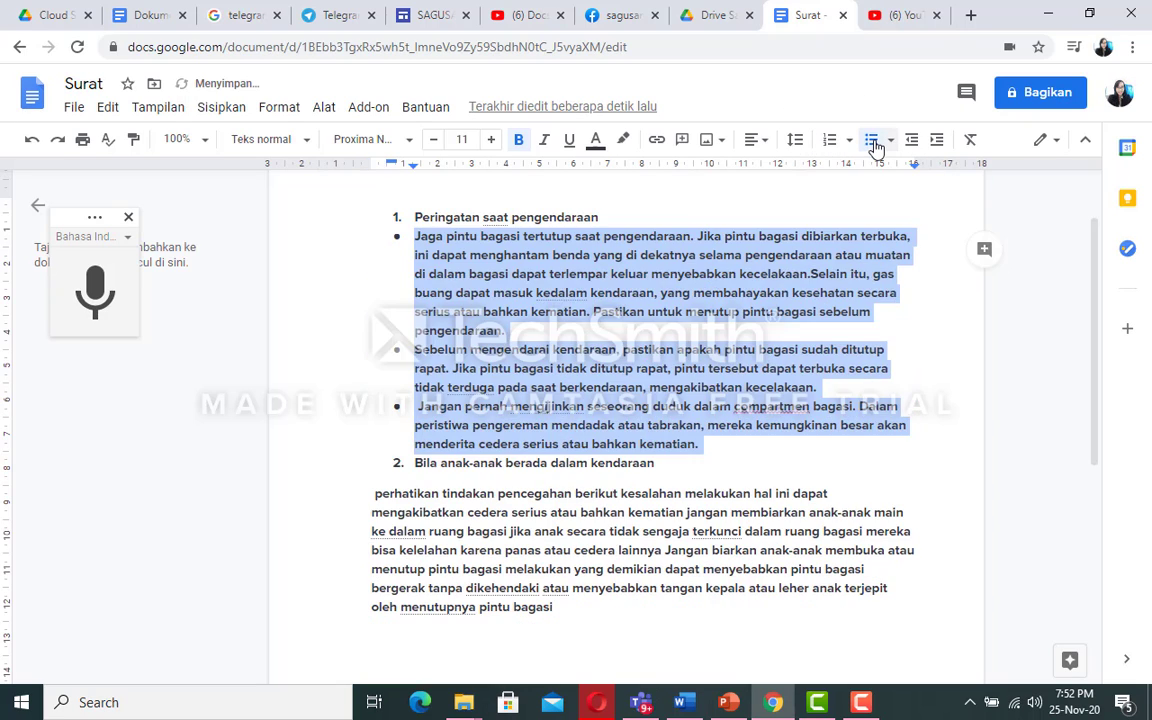
{"action": "scroll", "coordinate": [600, 363], "scroll_direction": "down", "scroll_amount": 3}
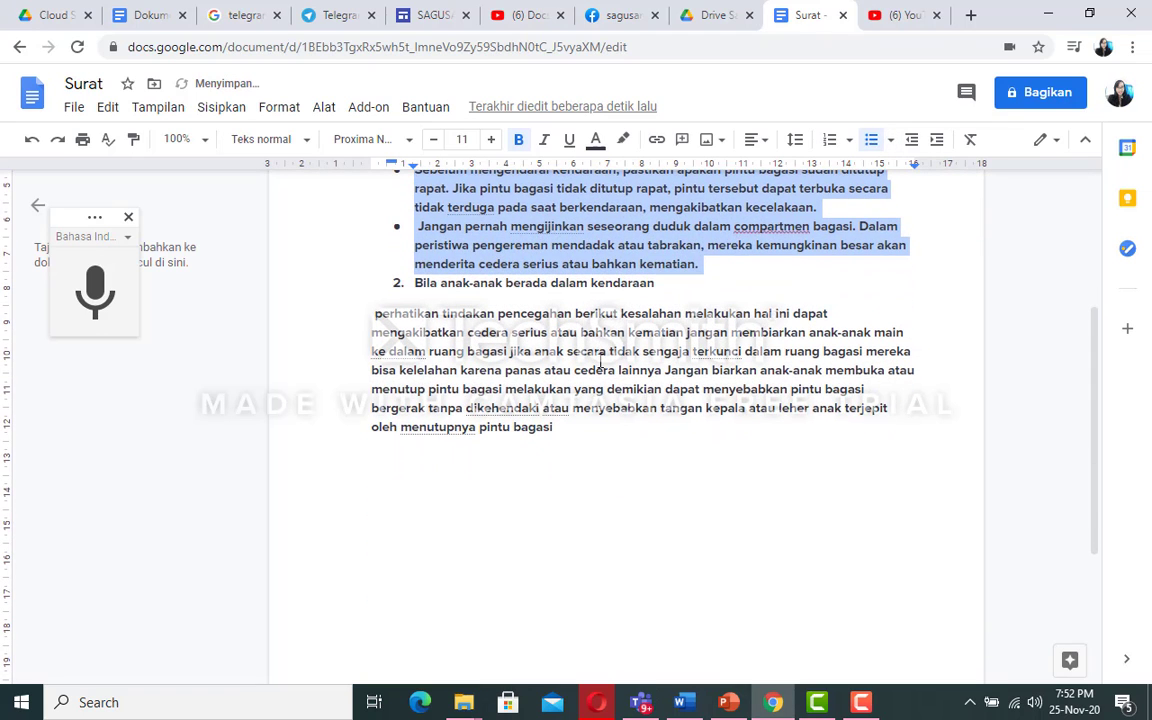
{"action": "left_click", "coordinate": [721, 265]}
{"action": "key", "text": "Return"}
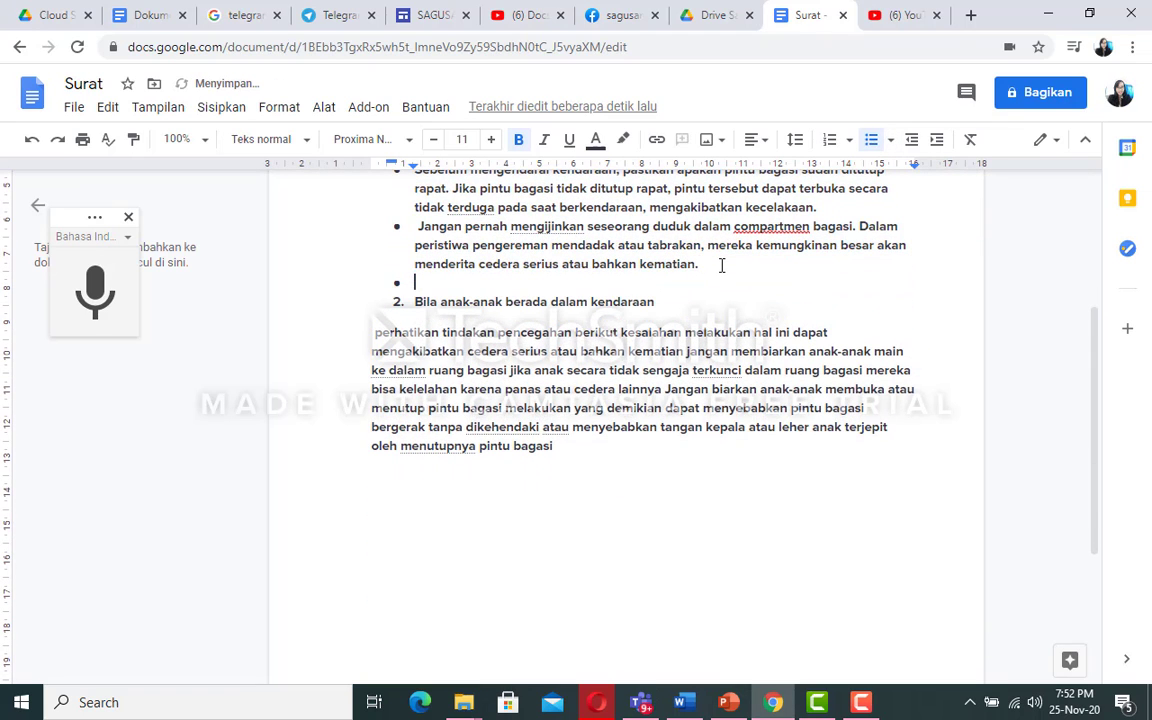
- Leave an unbulleted blank line above item 2 and capitalise "Perhatikan" in the paragraph below it, removing the leading space
{"action": "key", "text": "Return"}
{"action": "key", "text": "Return"}
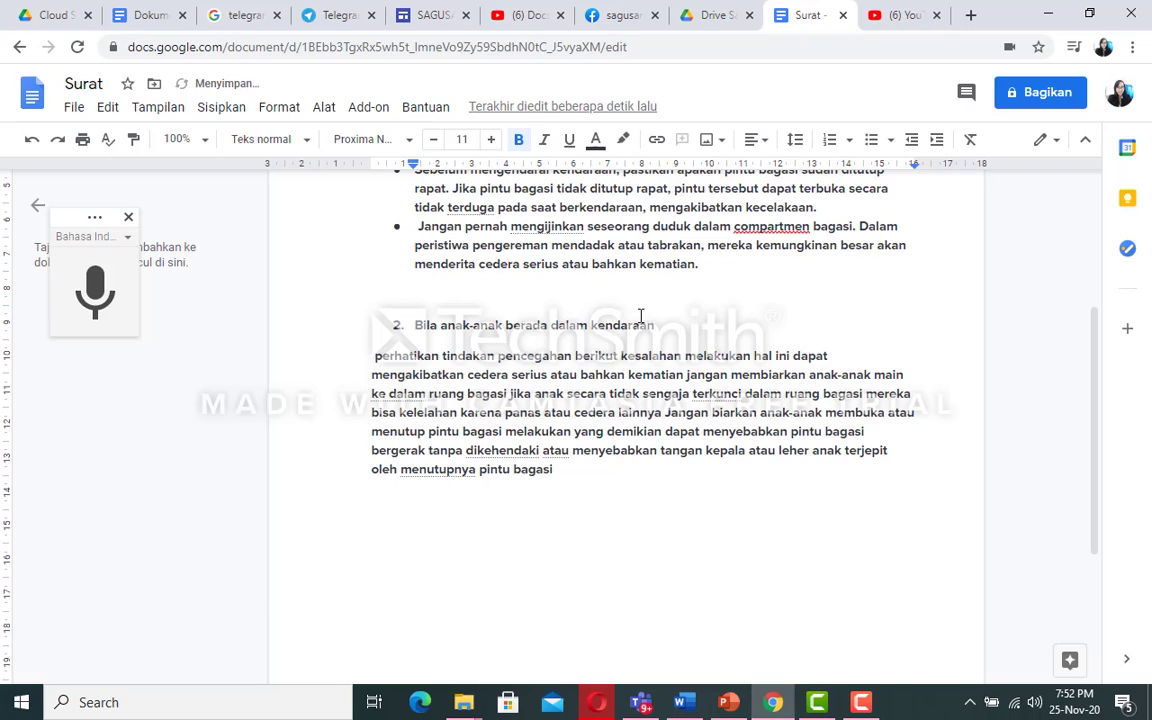
{"action": "left_click", "coordinate": [384, 357]}
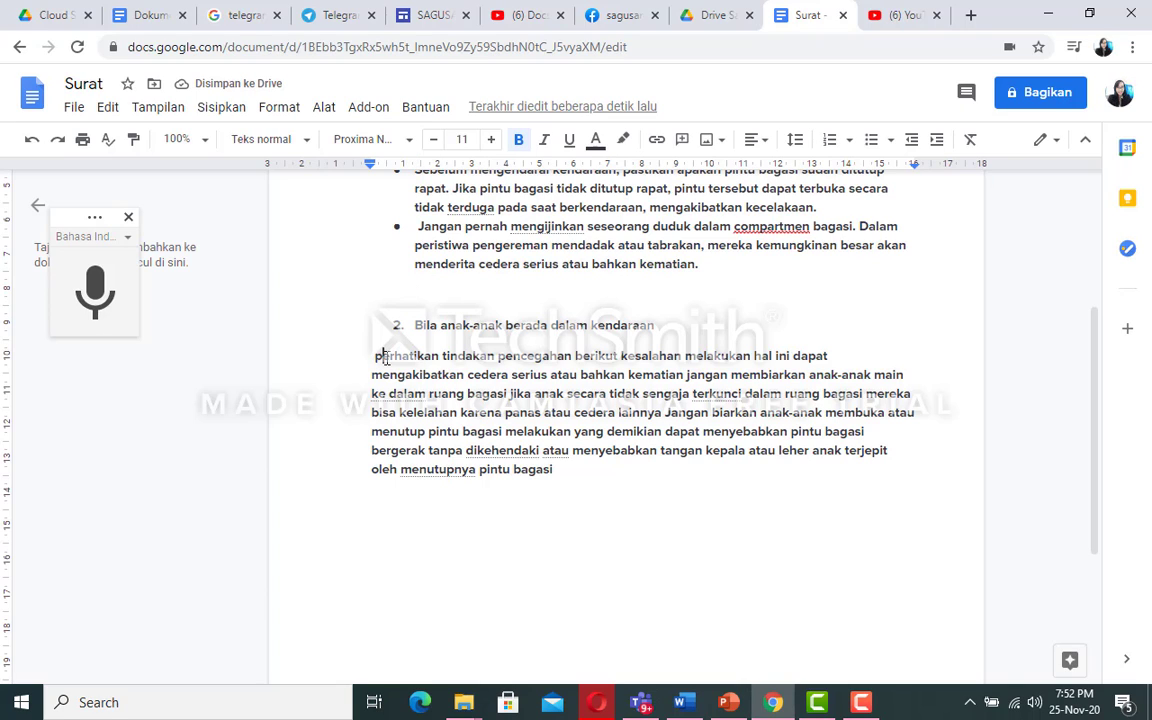
{"action": "key", "text": "BackSpace"}
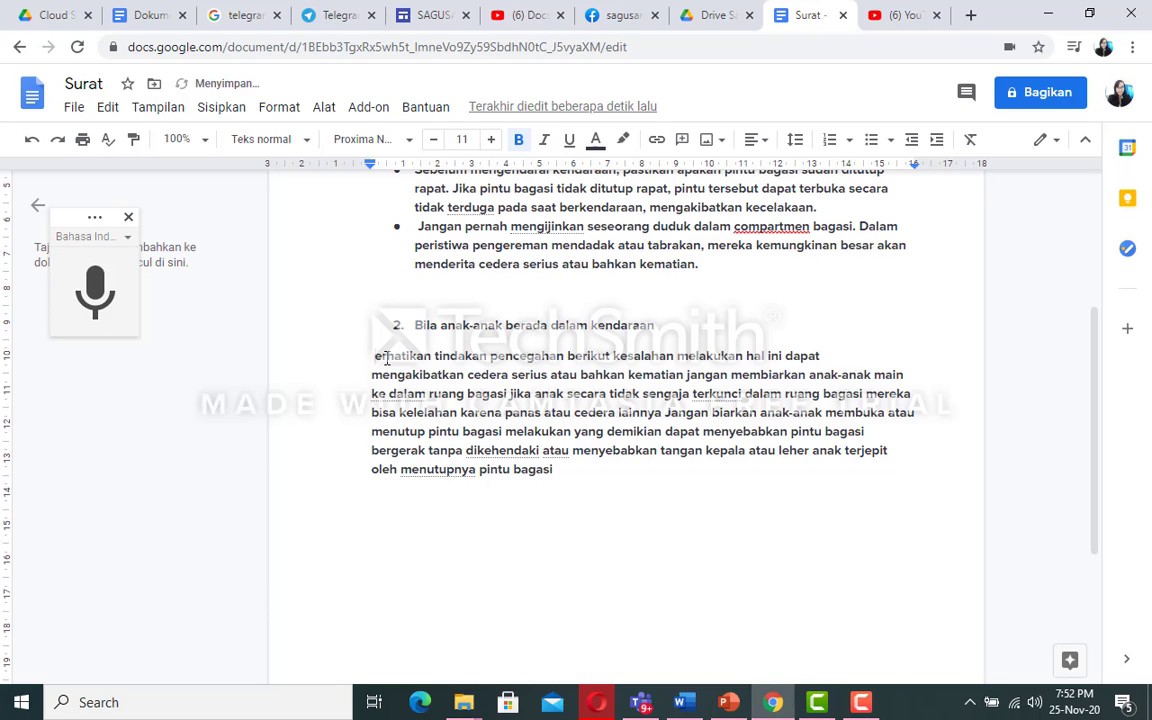
{"action": "type", "text": "P"}
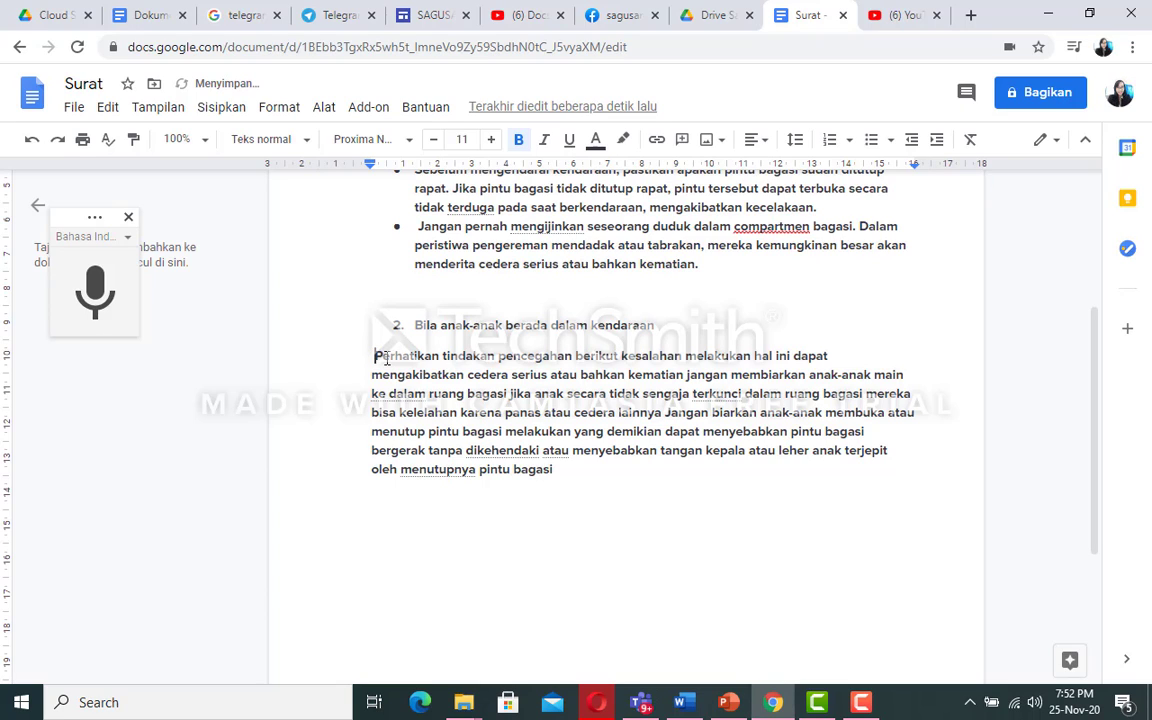
{"action": "key", "text": "Left"}
{"action": "key", "text": "BackSpace"}
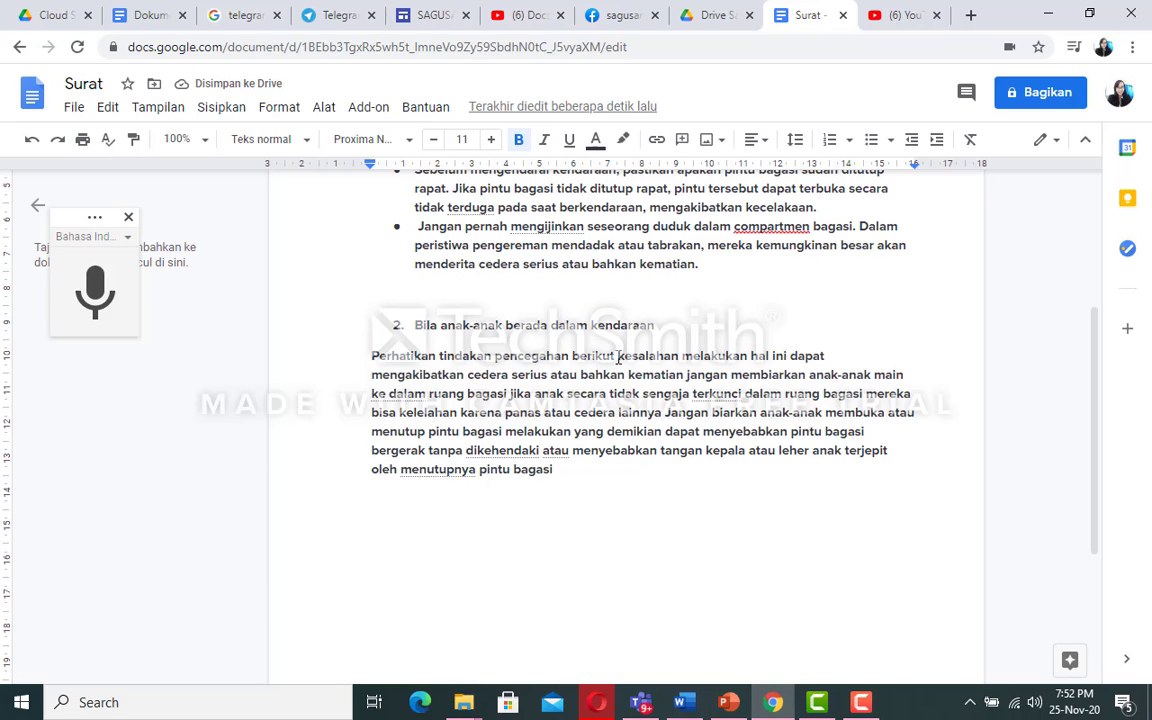
- Put a colon after "Perhatikan tindakan pencegahan berikut" and start a new paragraph with a capitalised "Kesalahan" and no leading space
{"action": "type", "text": ","}
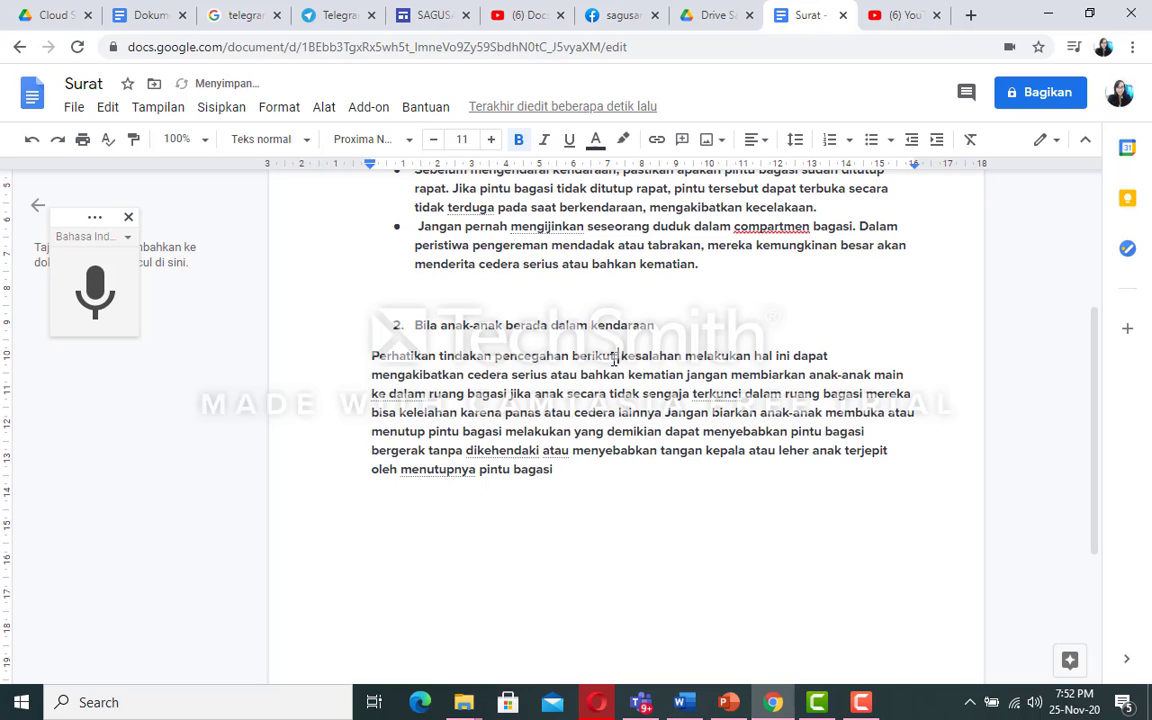
{"action": "key", "text": "Return"}
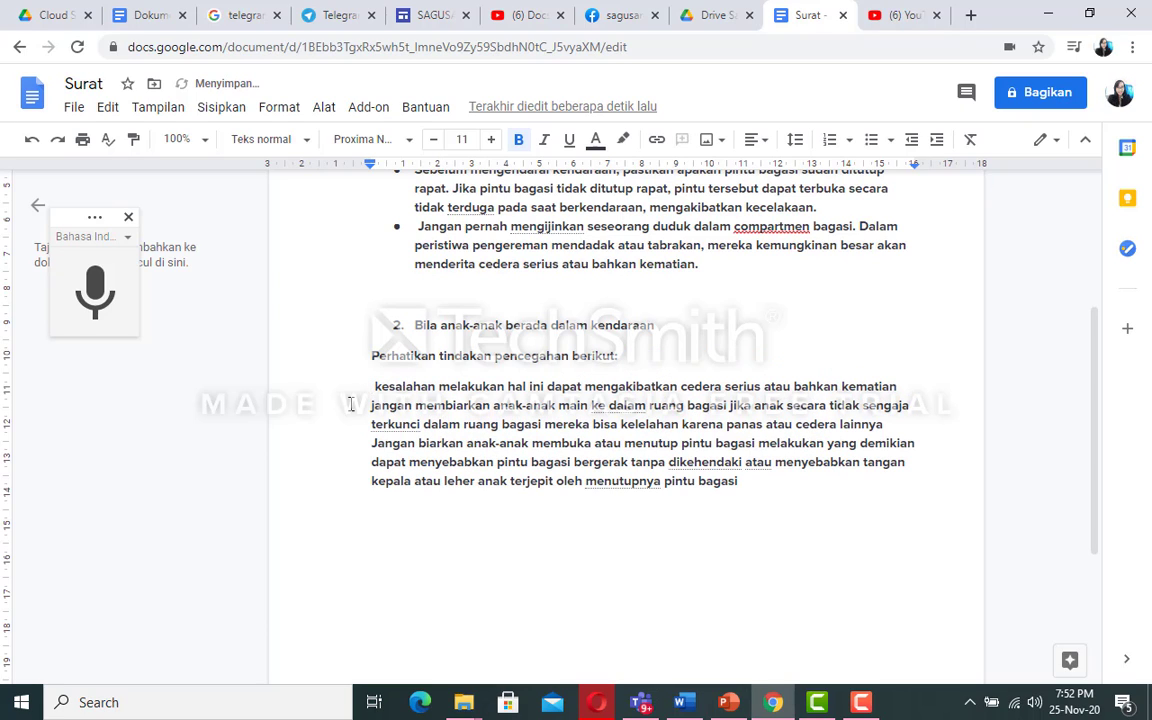
{"action": "key", "text": "Delete"}
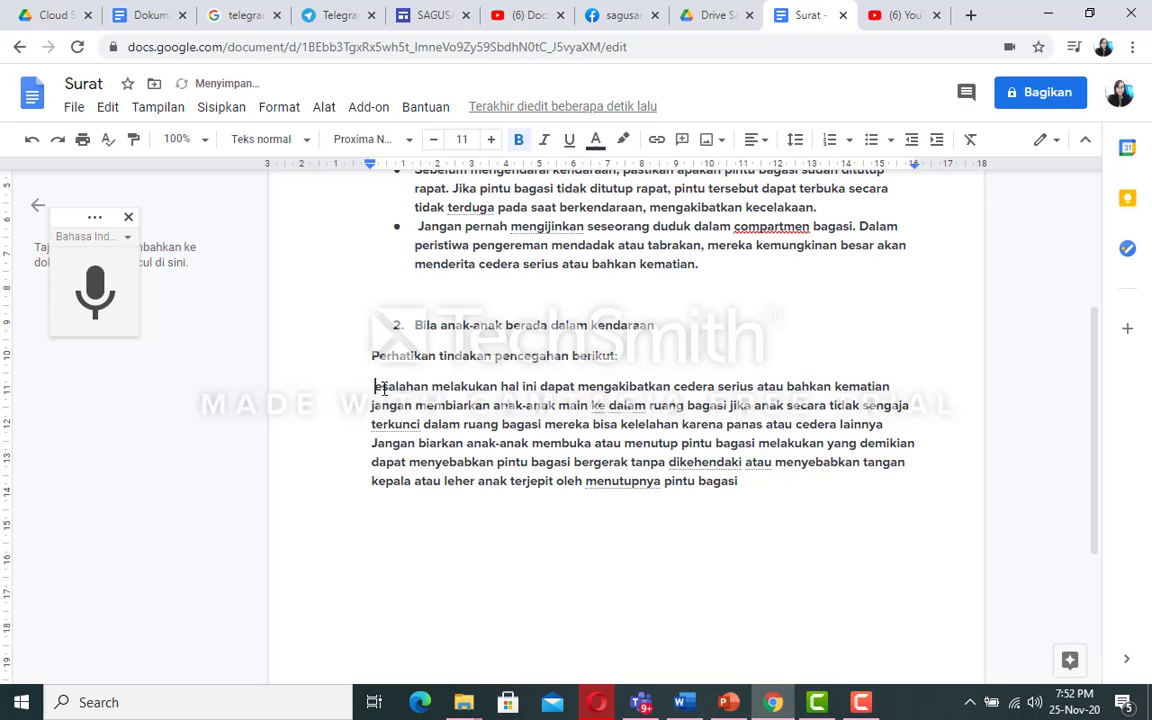
{"action": "type", "text": "K"}
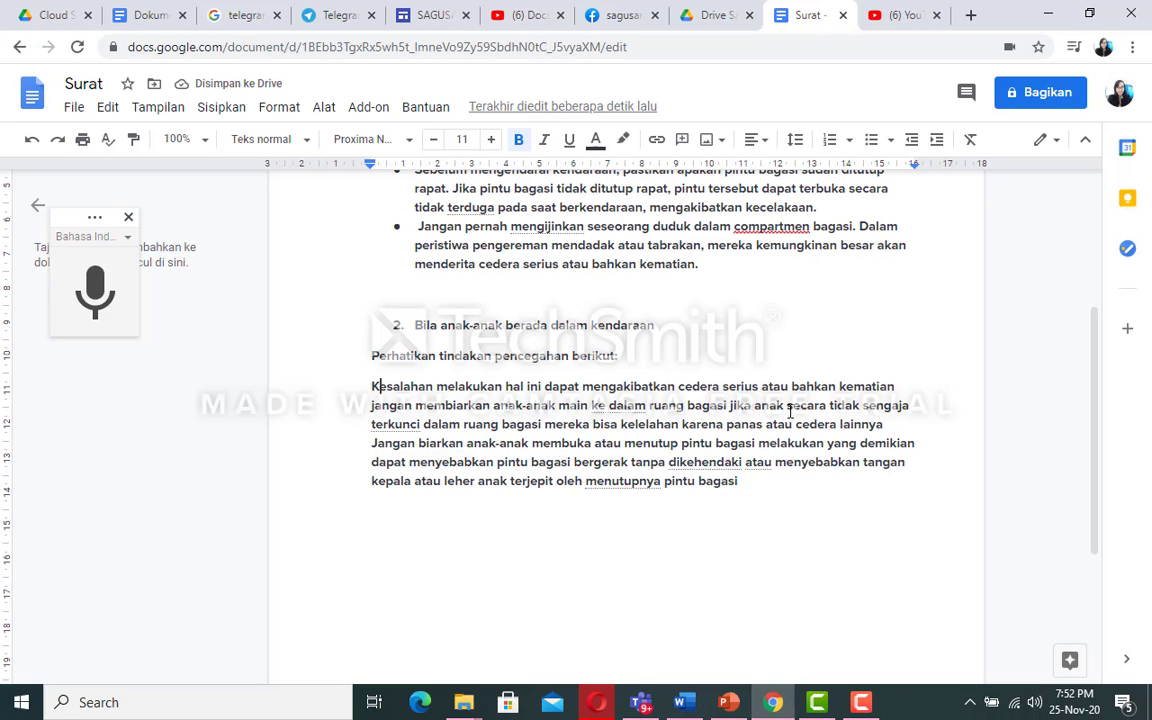
- Add periods after "bahkan kematian" and "ruang bagasi" in the "Kesalahan" paragraph and capitalise the following words "Jangan" and "Jika"
{"action": "left_click", "coordinate": [894, 392]}
{"action": "type", "text": "."}
{"action": "left_click", "coordinate": [376, 407]}
{"action": "key", "text": "Delete"}
{"action": "type", "text": "J"}
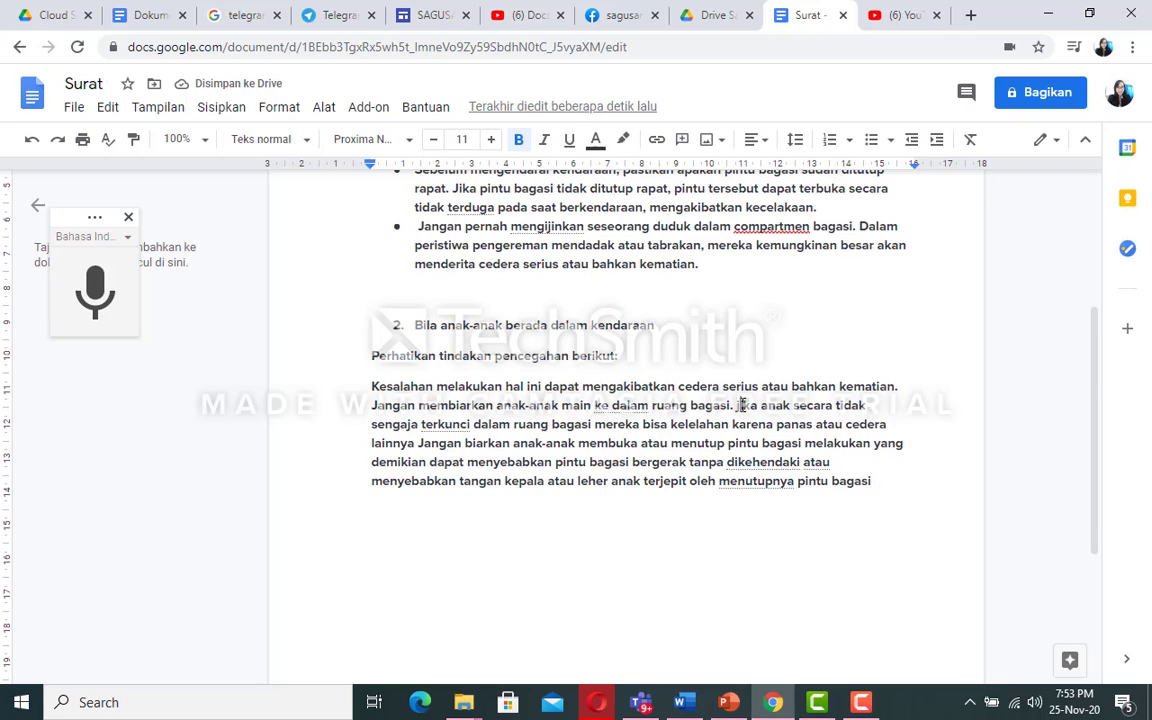
{"action": "key", "text": "Delete"}
{"action": "type", "text": "J"}
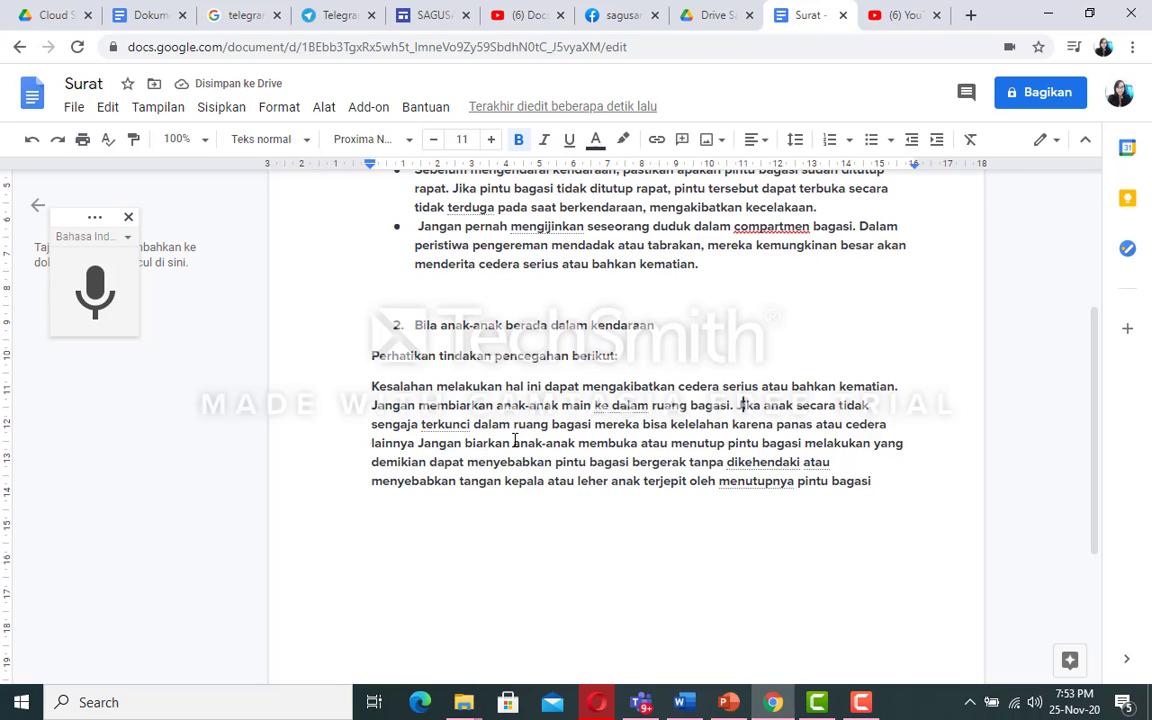
- Add periods after "cedera lainnya" and "menutup pintu bagasi", starting new paragraphs at "Jangan biarkan" and a capitalised "Melakukan"
{"action": "left_click", "coordinate": [416, 443]}
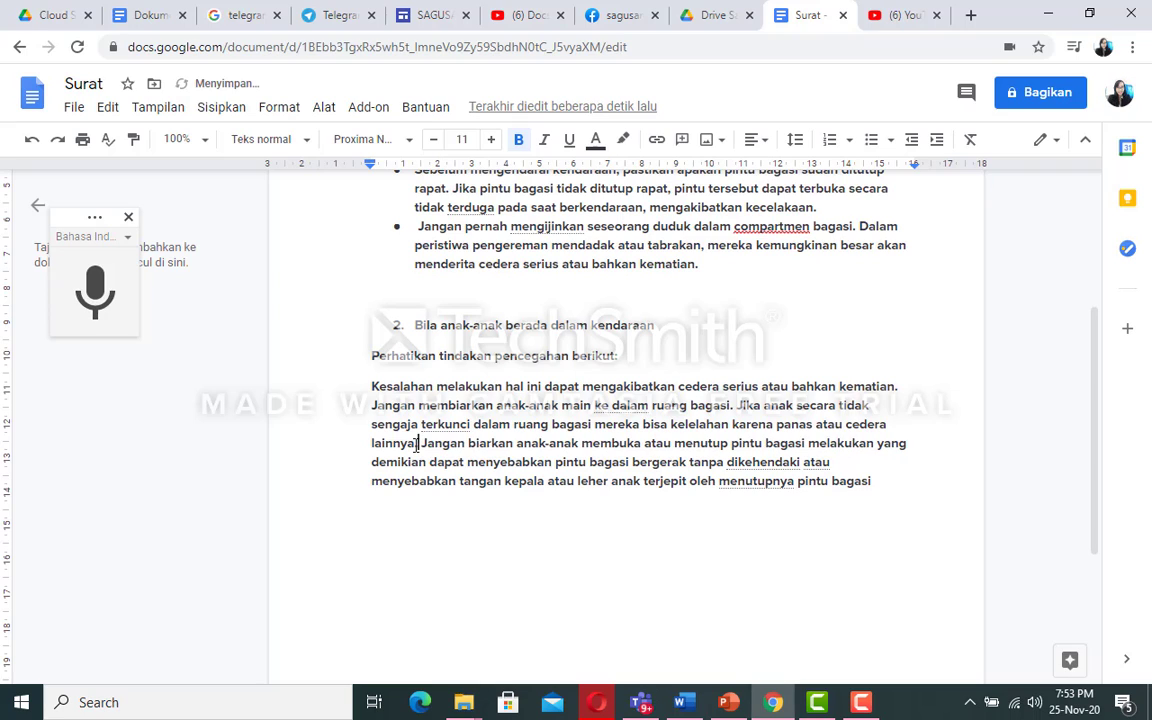
{"action": "key", "text": "Return"}
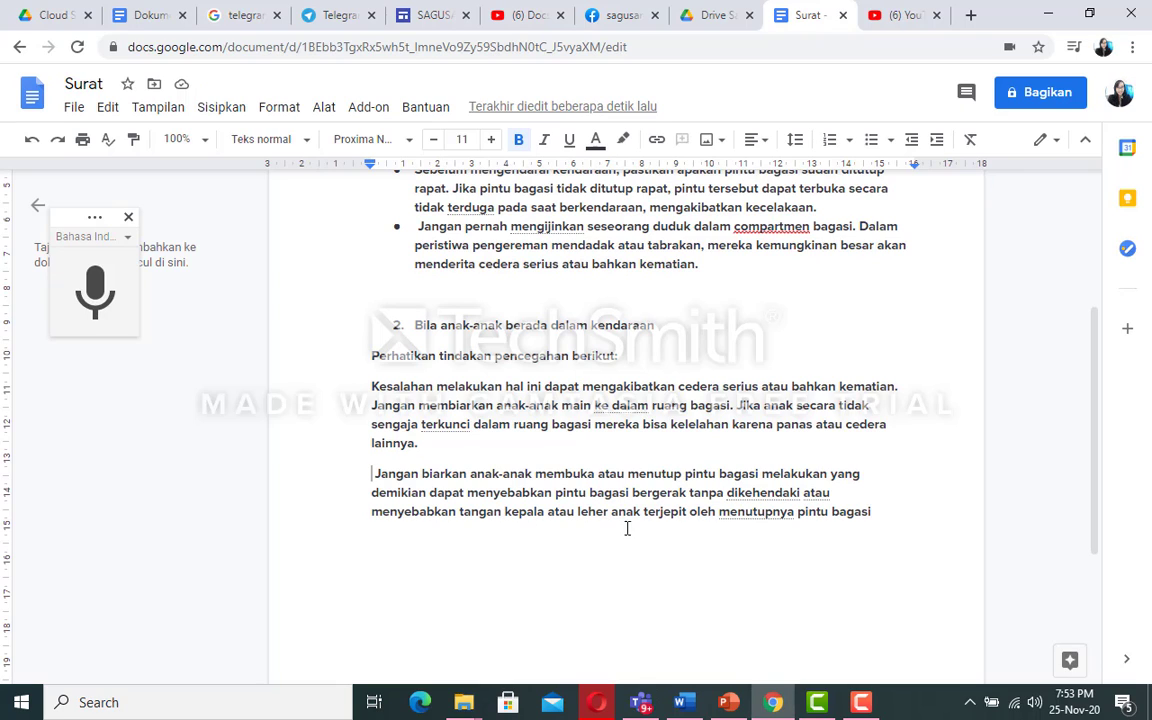
{"action": "left_click", "coordinate": [761, 473]}
{"action": "type", "text": "."}
{"action": "key", "text": "Return"}
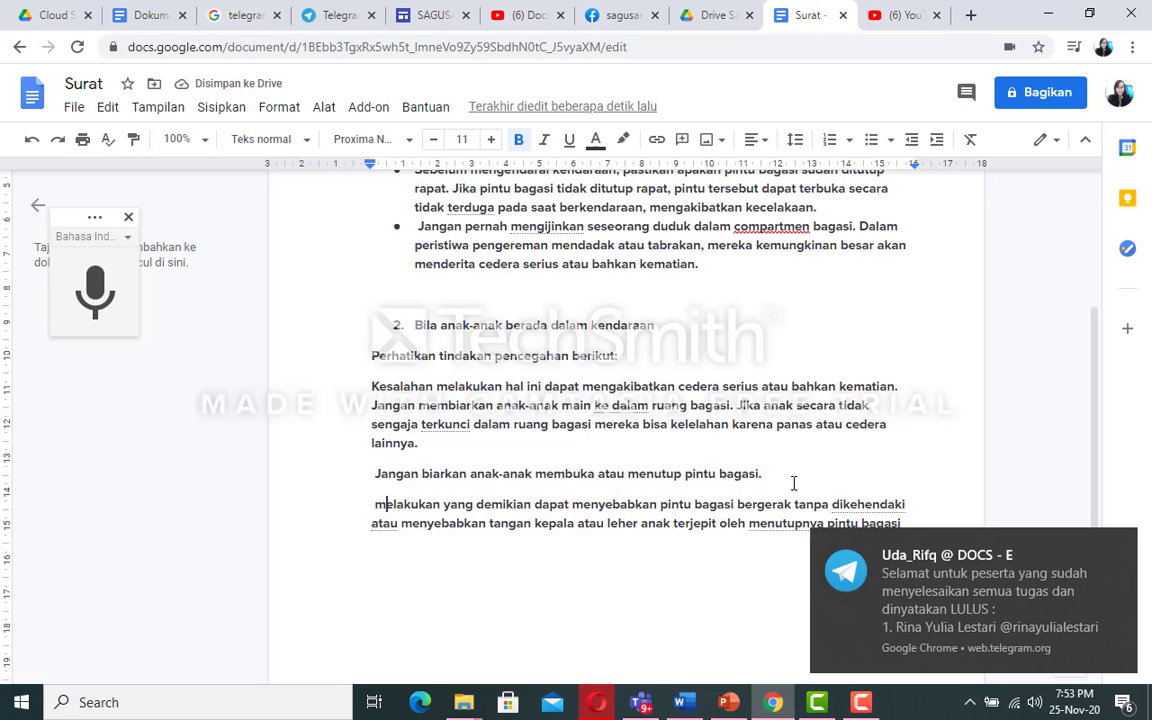
{"action": "key", "text": "BackSpace"}
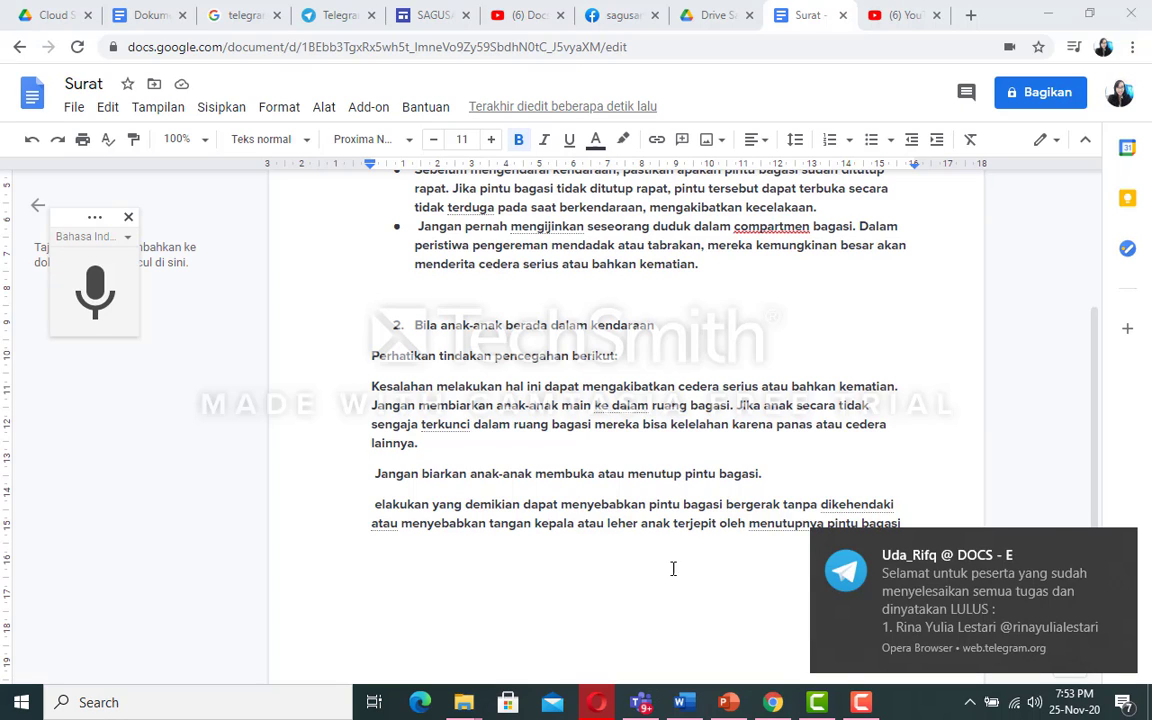
{"action": "left_click", "coordinate": [376, 505]}
{"action": "type", "text": "M"}
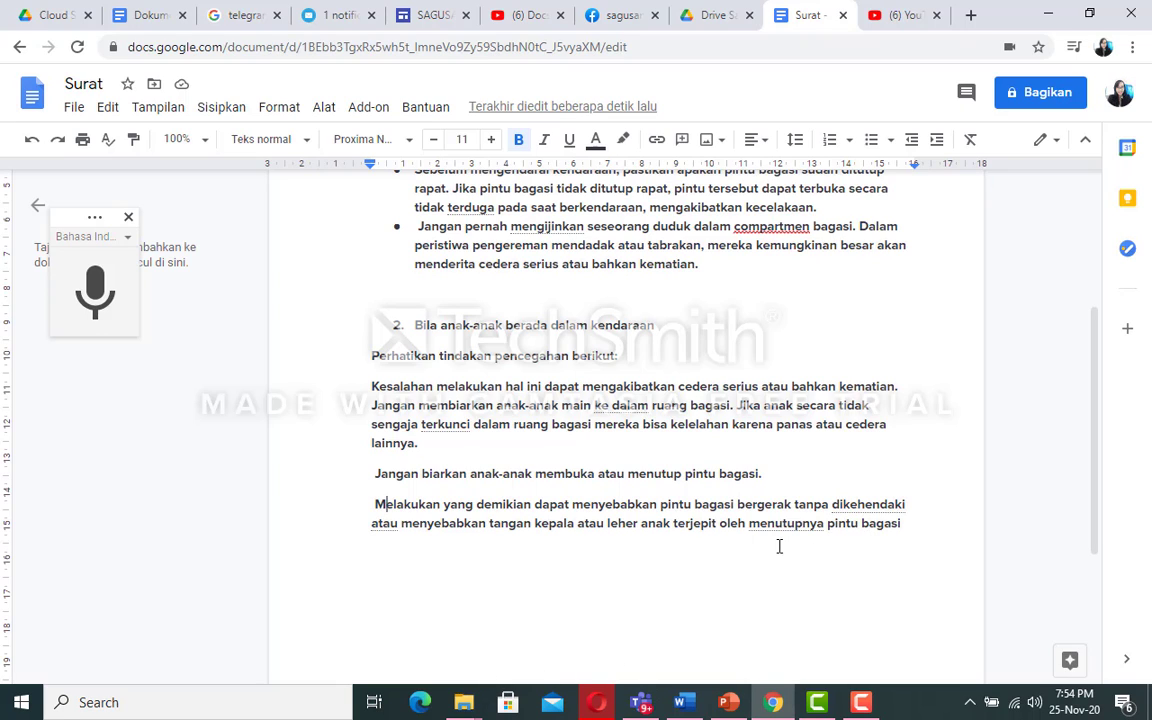
- End the "Melakukan" paragraph with a period and add commas after "dikehendaki", "tangan" and "kepala"
{"action": "scroll", "coordinate": [722, 600], "scroll_direction": "down", "scroll_amount": 3}
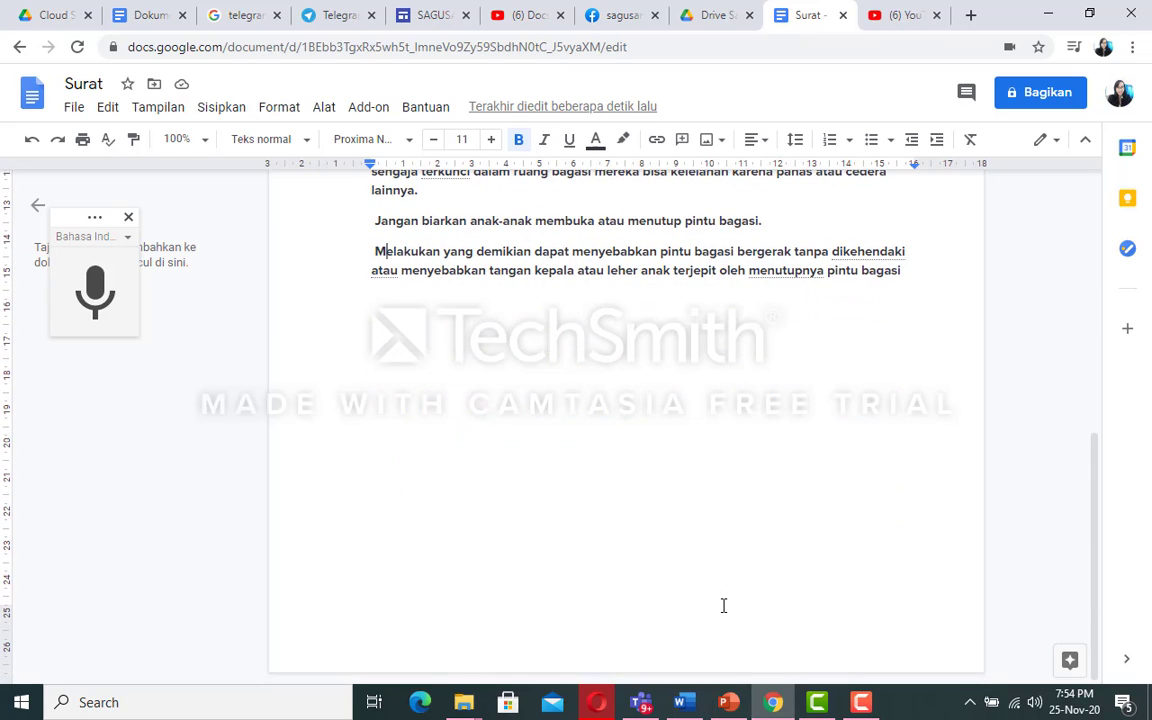
{"action": "scroll", "coordinate": [723, 604], "scroll_direction": "up", "scroll_amount": 1}
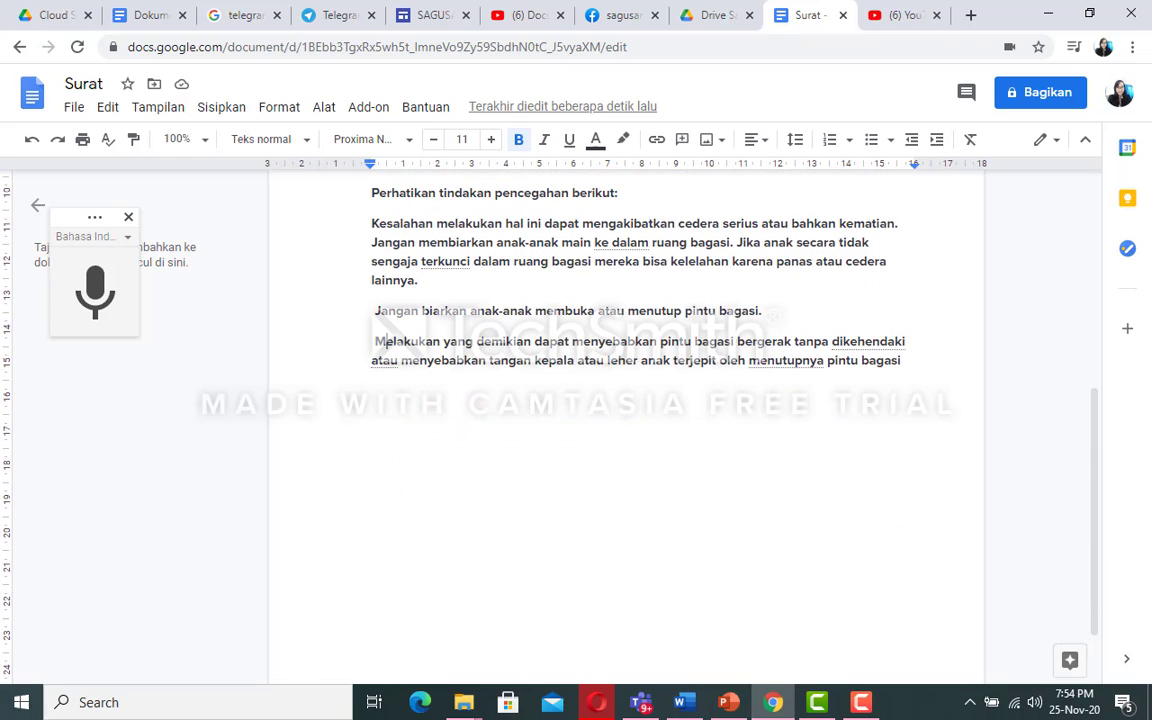
{"action": "left_click", "coordinate": [909, 360]}
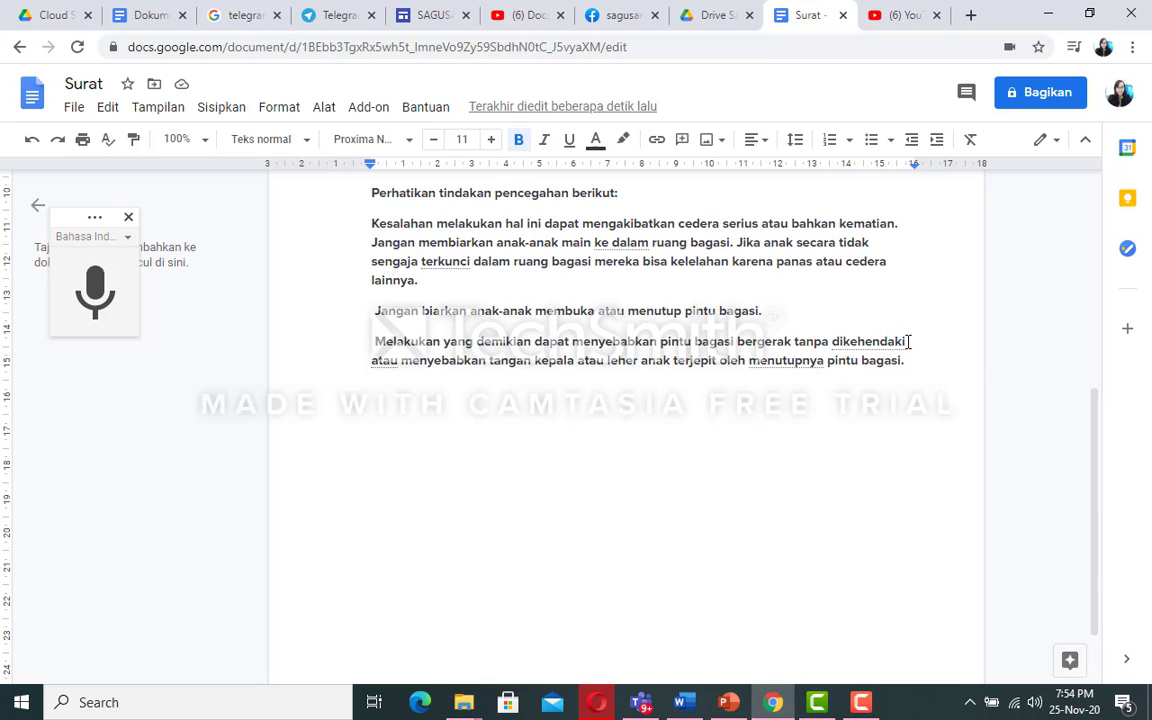
{"action": "type", "text": ","}
{"action": "type", "text": ","}
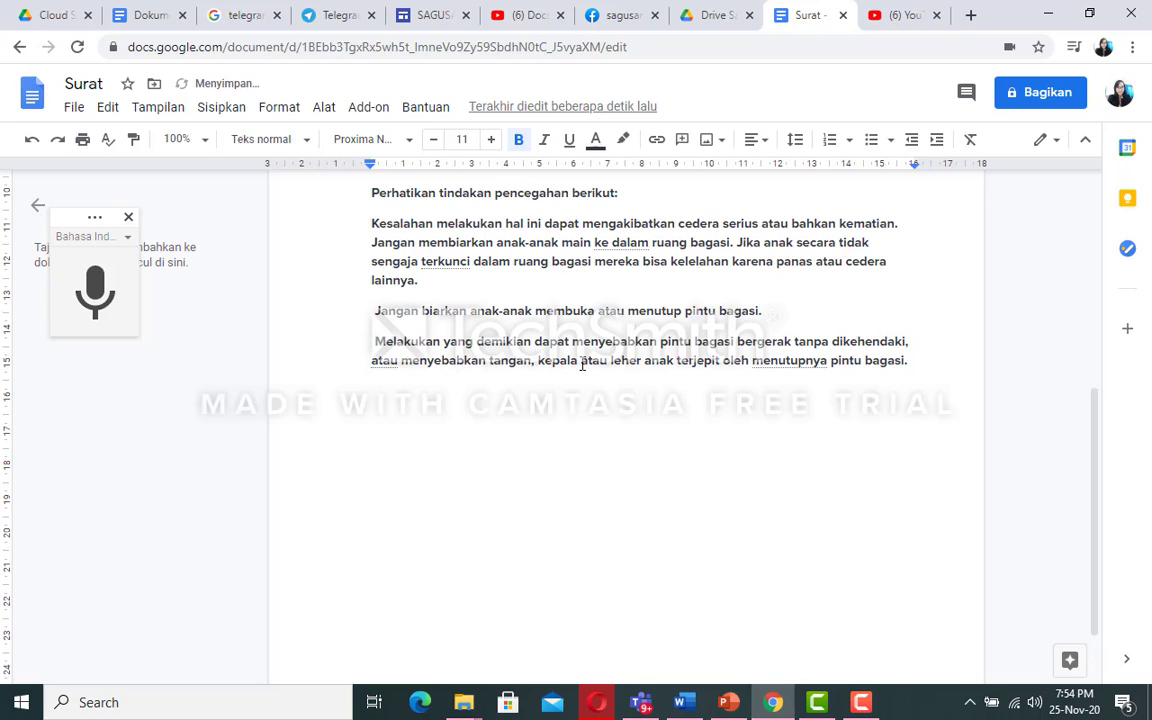
{"action": "left_click", "coordinate": [577, 362]}
{"action": "type", "text": ","}
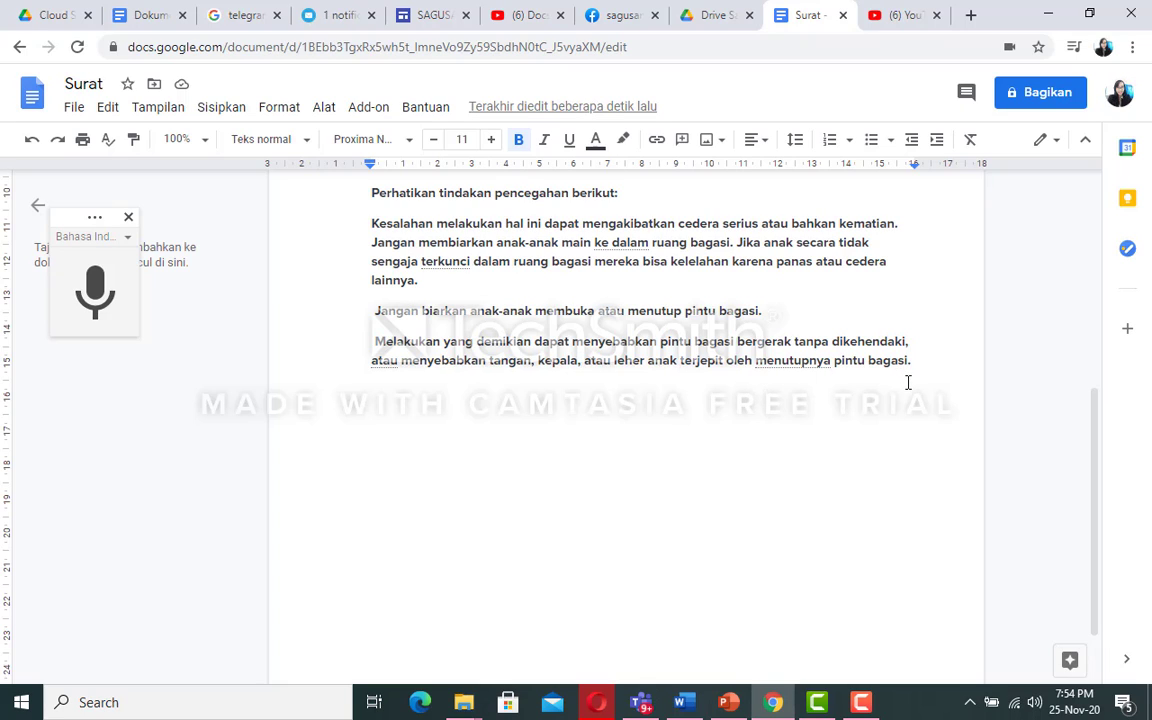
- Join the "Melakukan" paragraph to the "Jangan biarkan" paragraph and make the two paragraphs under "Perhatikan tindakan pencegahan berikut:" a bulleted list
{"action": "left_click", "coordinate": [375, 341]}
{"action": "key", "text": "BackSpace"}
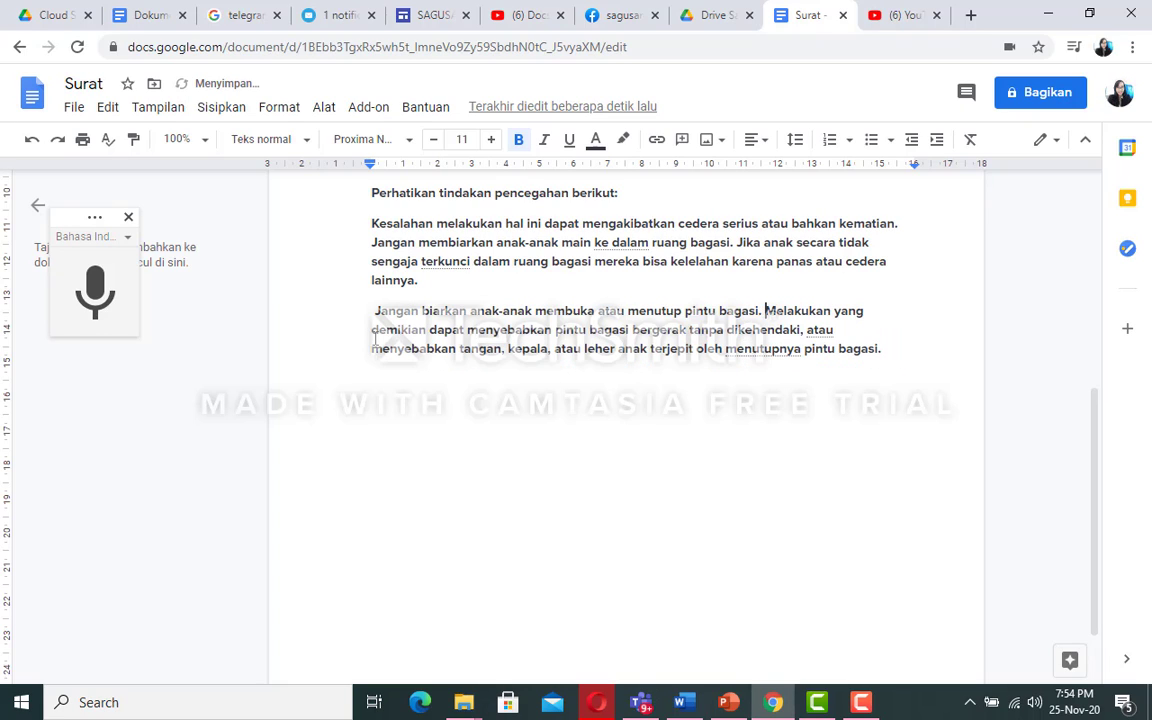
{"action": "left_click", "coordinate": [371, 223]}
{"action": "left_click_drag", "start_coordinate": [371, 223], "coordinate": [882, 363]}
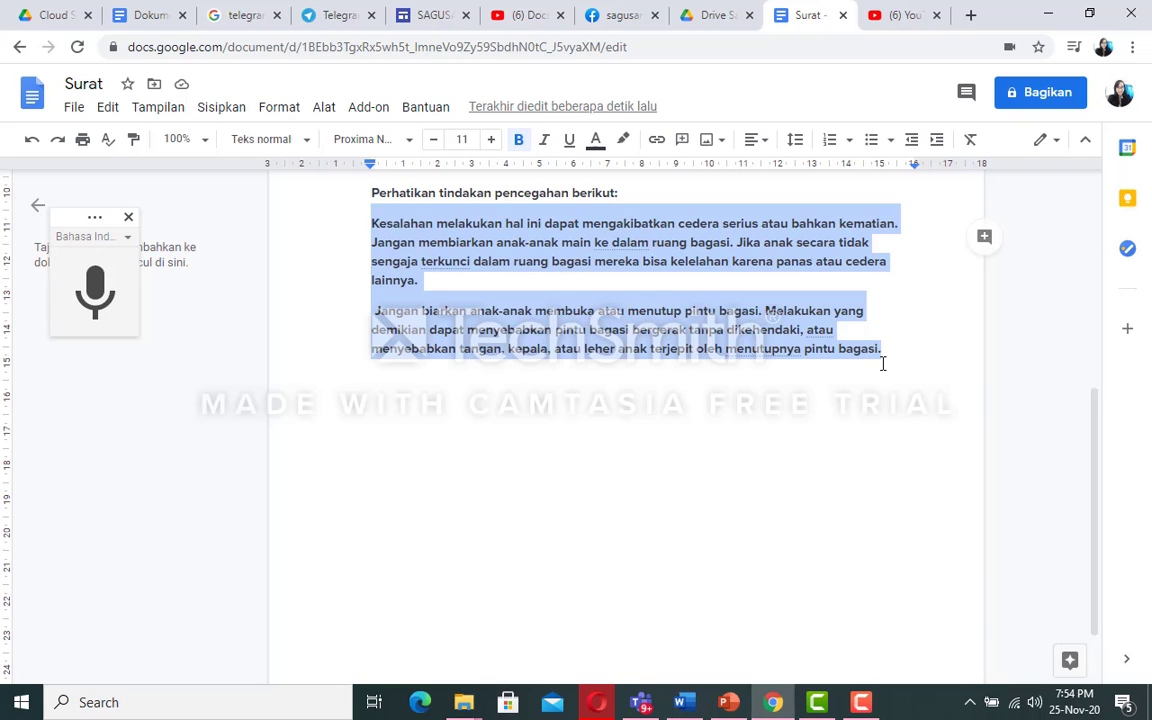
{"action": "left_click", "coordinate": [871, 141]}
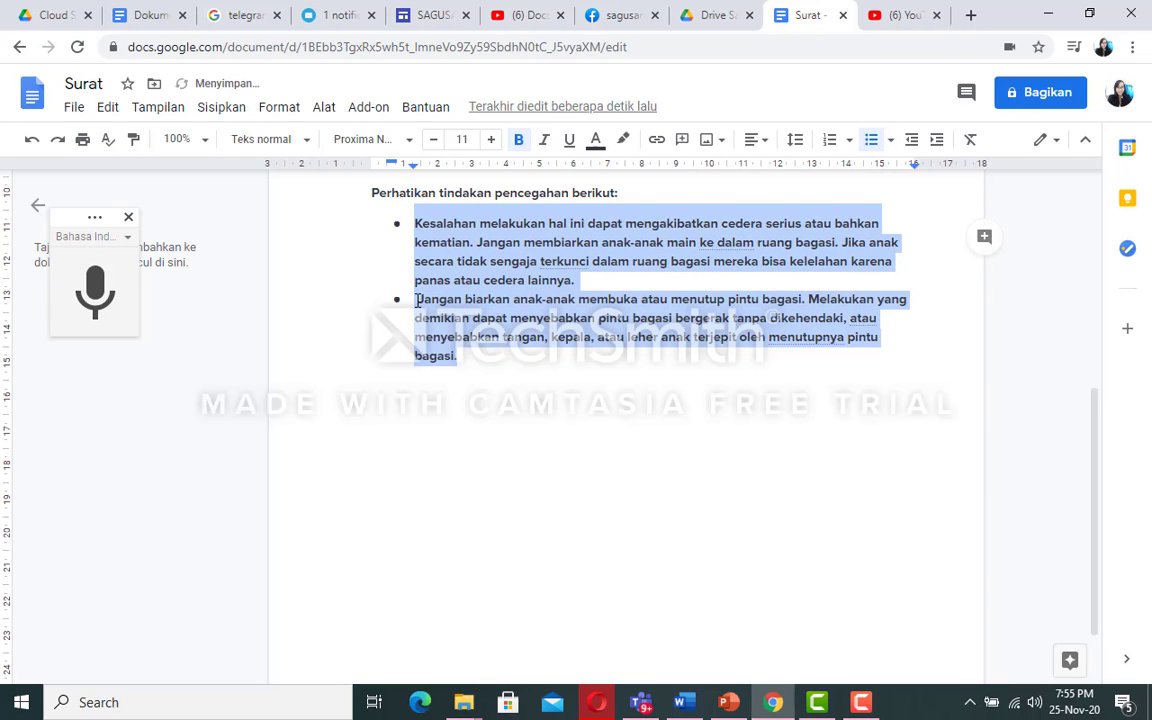
- Remove the leading space from the "Jangan biarkan" bullet and indent the line "Perhatikan tindakan pencegahan berikut:" by one level
{"action": "left_click", "coordinate": [420, 300]}
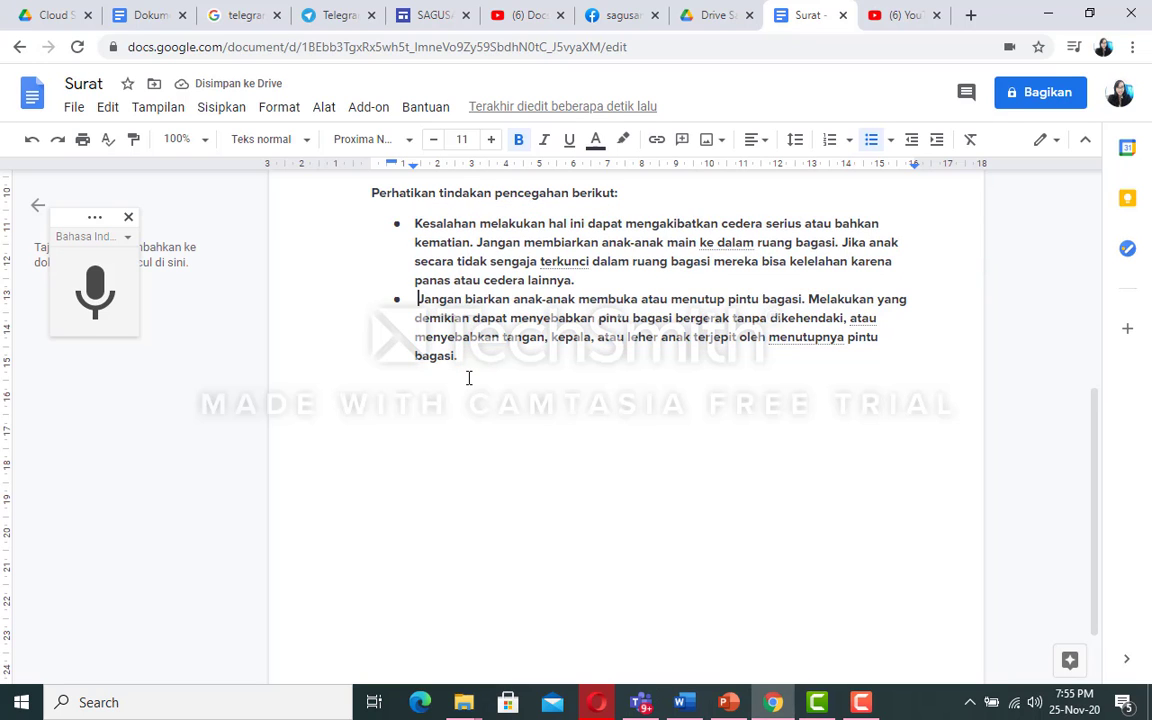
{"action": "key", "text": "Delete"}
{"action": "scroll", "coordinate": [467, 378], "scroll_direction": "up", "scroll_amount": 5}
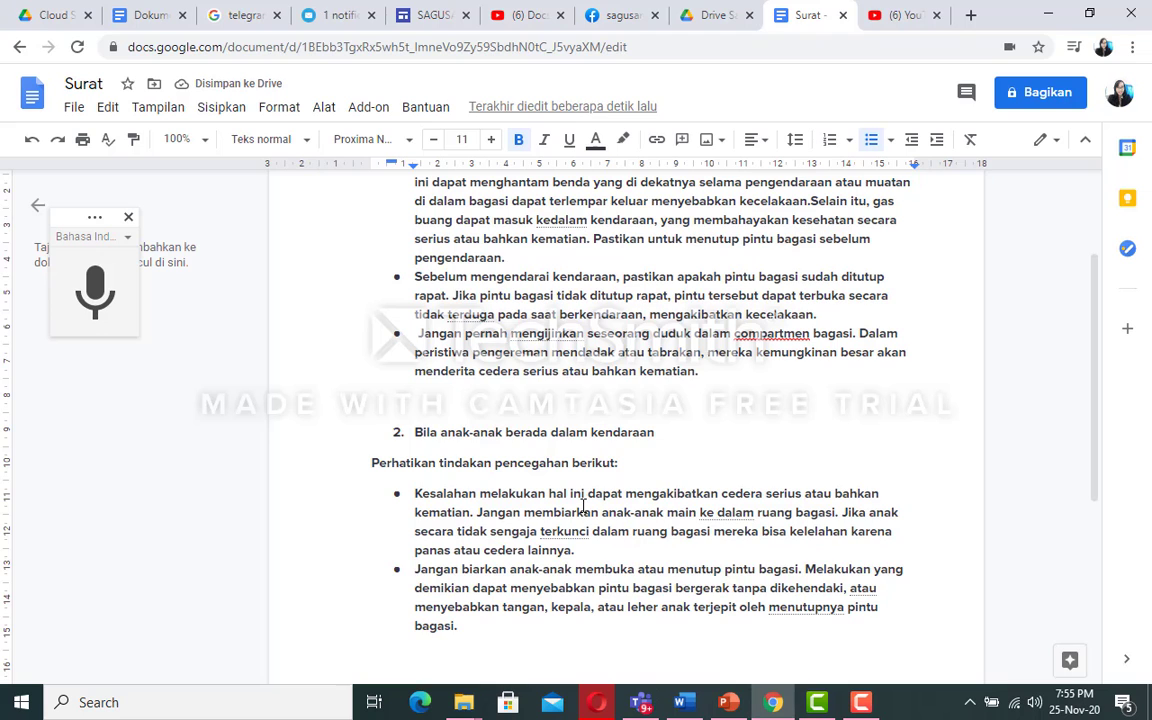
{"action": "scroll", "coordinate": [580, 510], "scroll_direction": "up", "scroll_amount": 2}
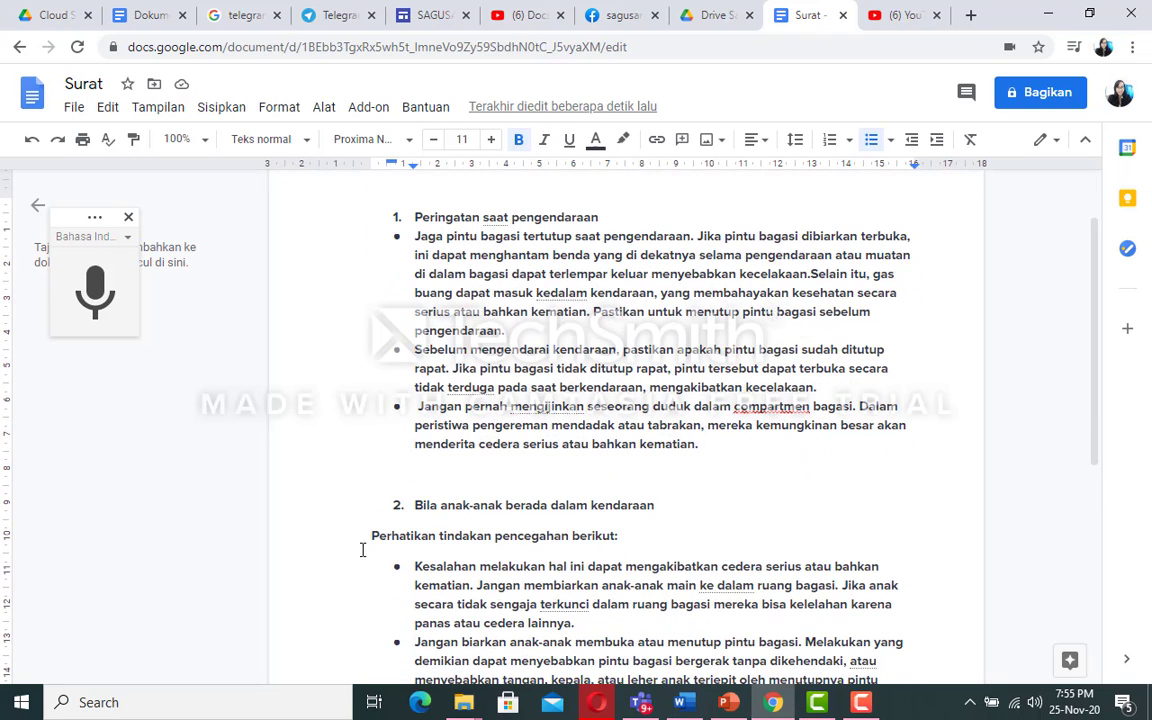
{"action": "left_click", "coordinate": [368, 536]}
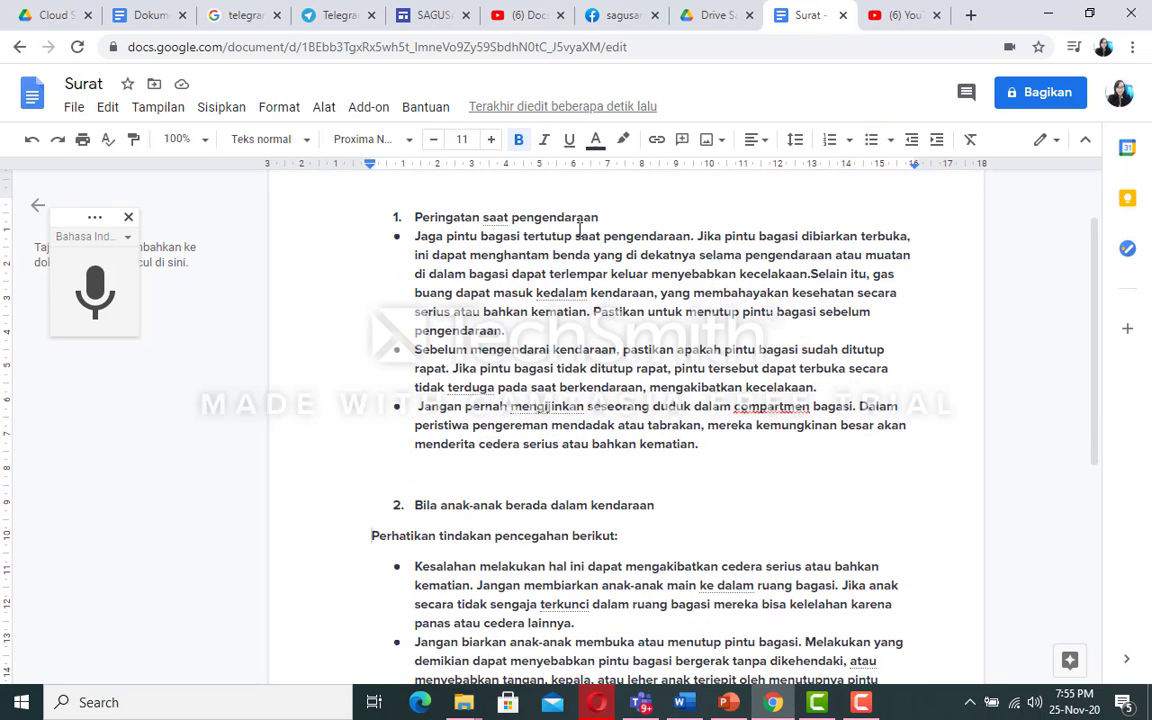
{"action": "left_click", "coordinate": [936, 142]}
{"action": "scroll", "coordinate": [655, 483], "scroll_direction": "up", "scroll_amount": 2}
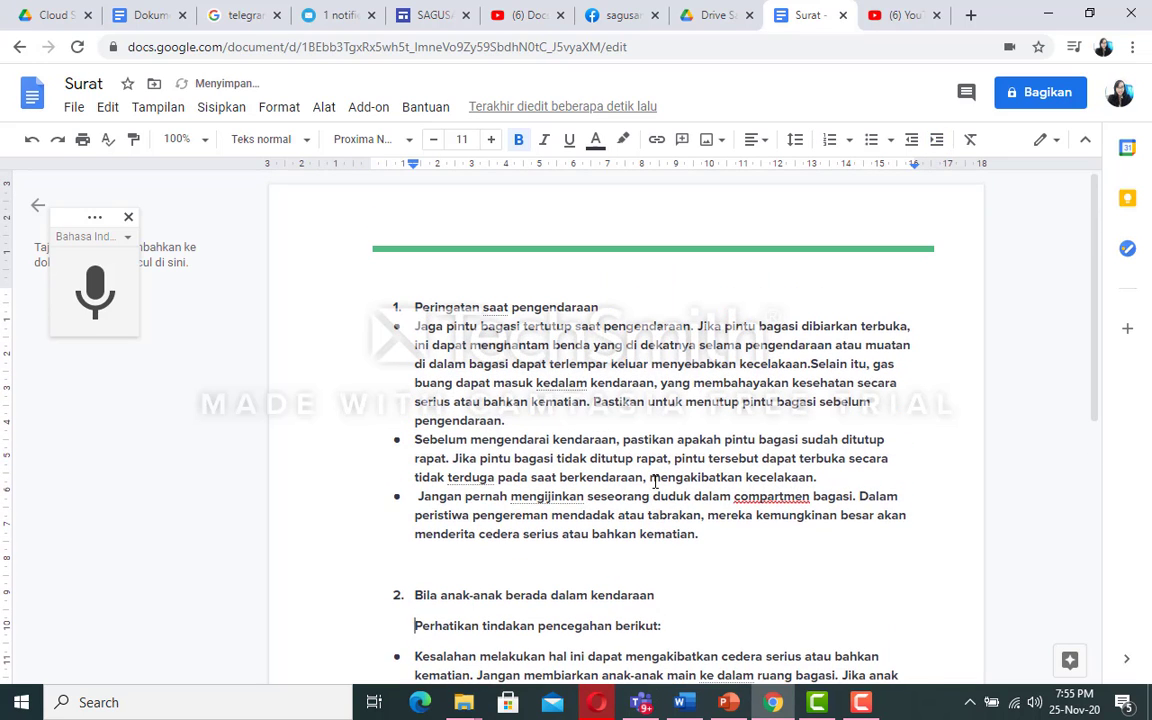
{"action": "scroll", "coordinate": [655, 483], "scroll_direction": "down", "scroll_amount": 2}
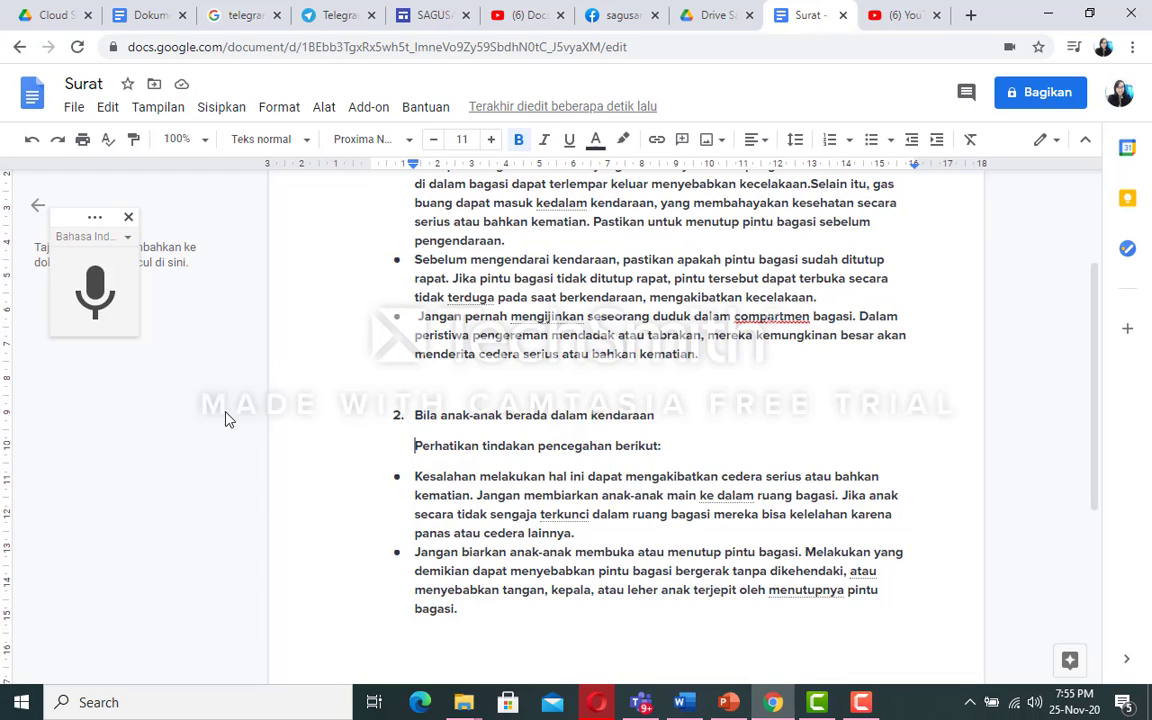
{"action": "left_click", "coordinate": [858, 705]}
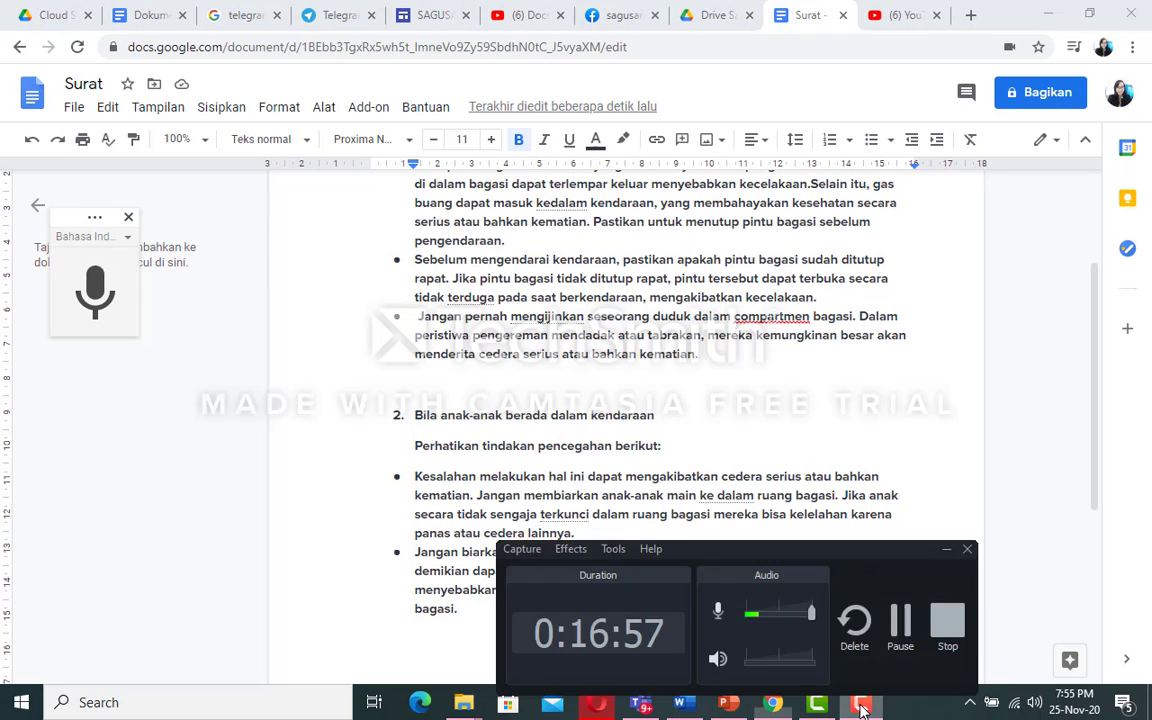
{"action": "left_click", "coordinate": [1108, 605]}
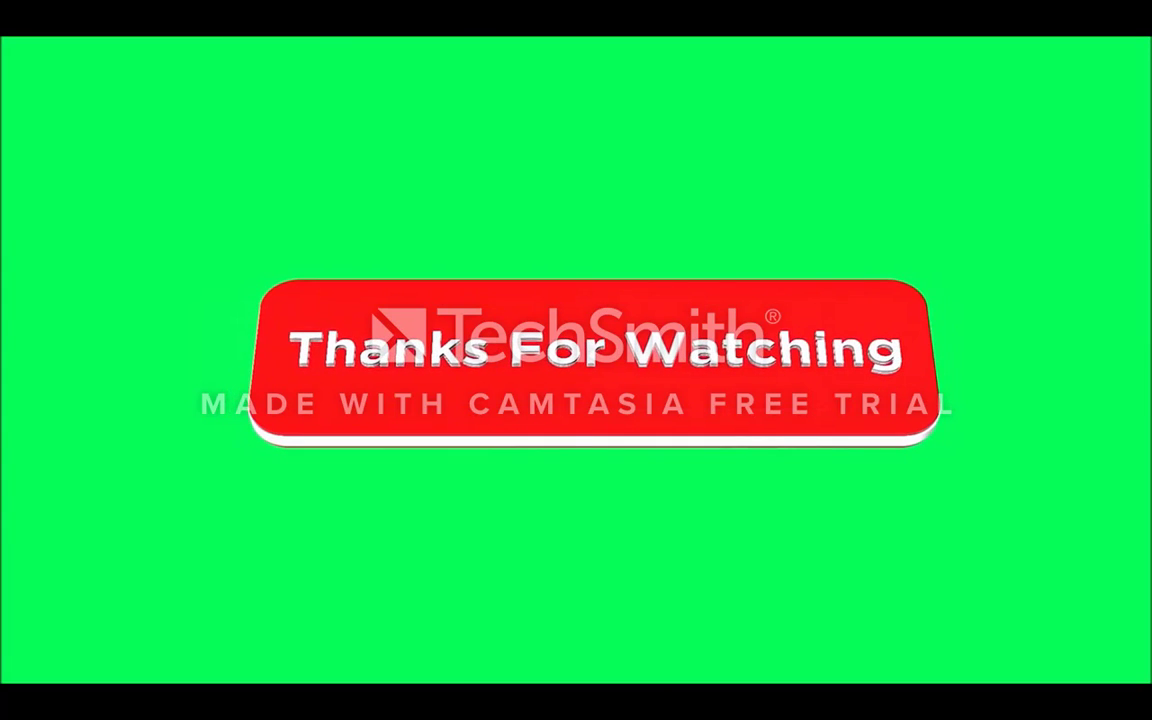